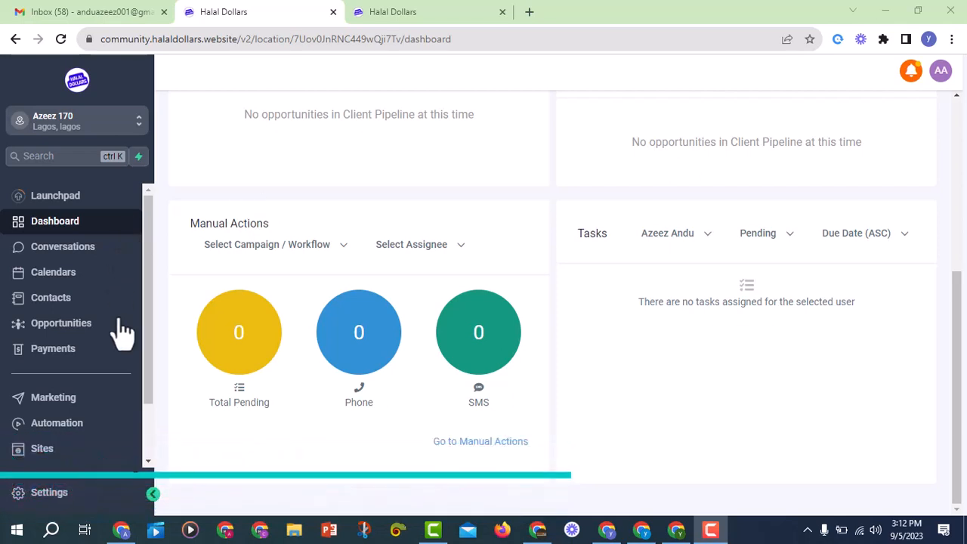
Go to Sites and open A Modern Funnel to view its four steps
scroll(82, 449, down, 1)
scroll(82, 449, down, 2)
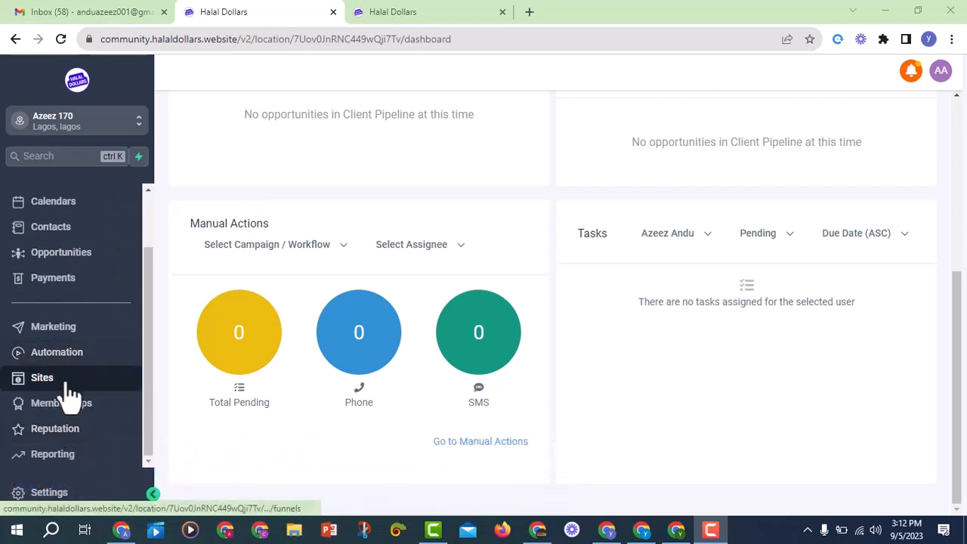
click(67, 383)
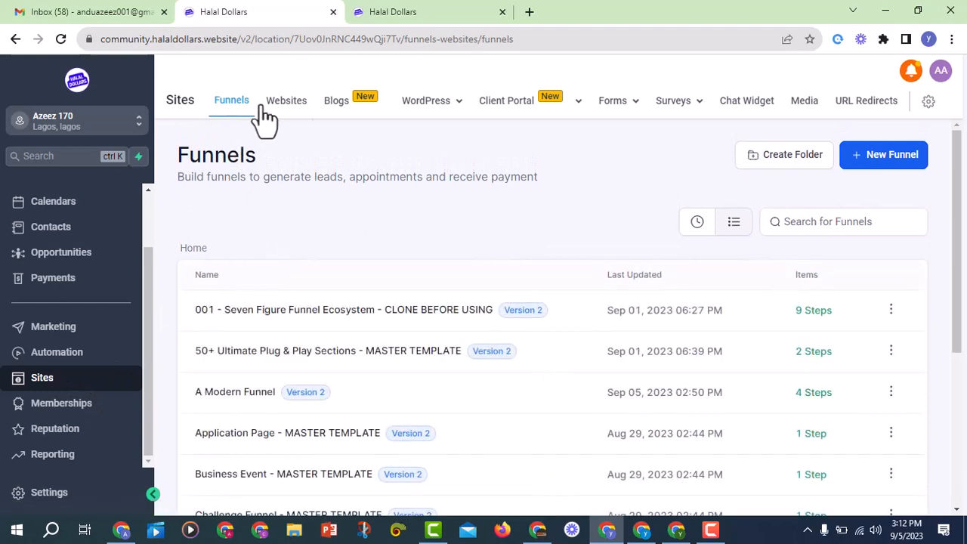
scroll(274, 227, down, 2)
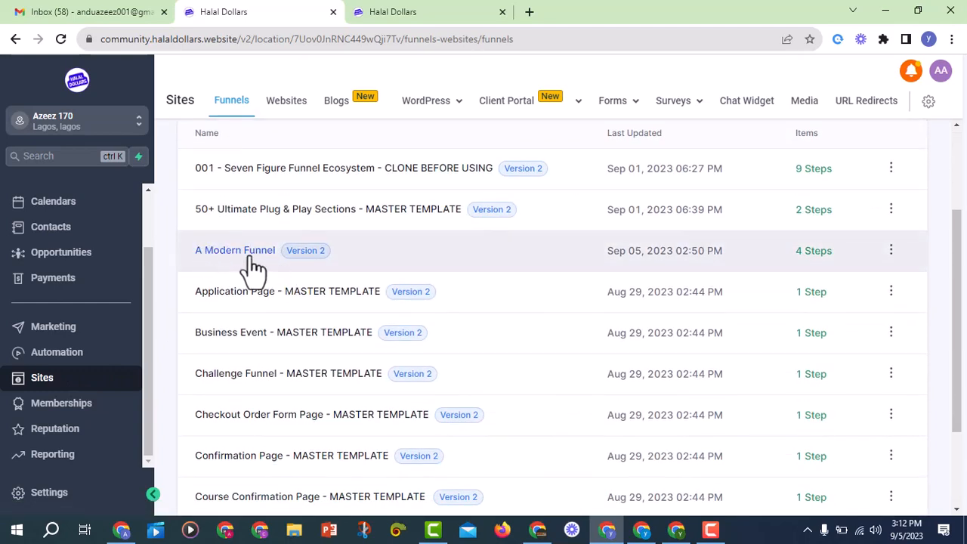
click(253, 257)
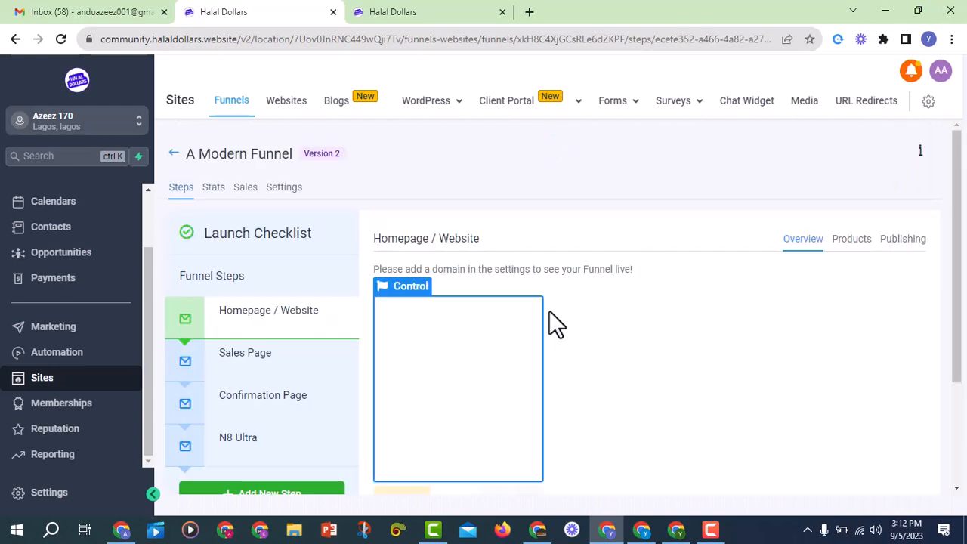
Return to the Funnels list and open the ⋮ actions menu for A Modern Funnel
click(234, 108)
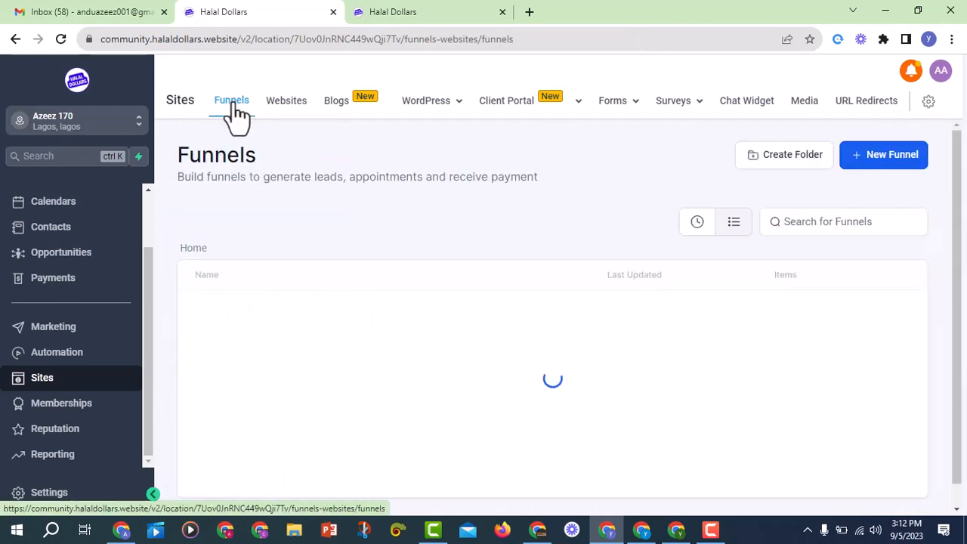
scroll(500, 394, down, 1)
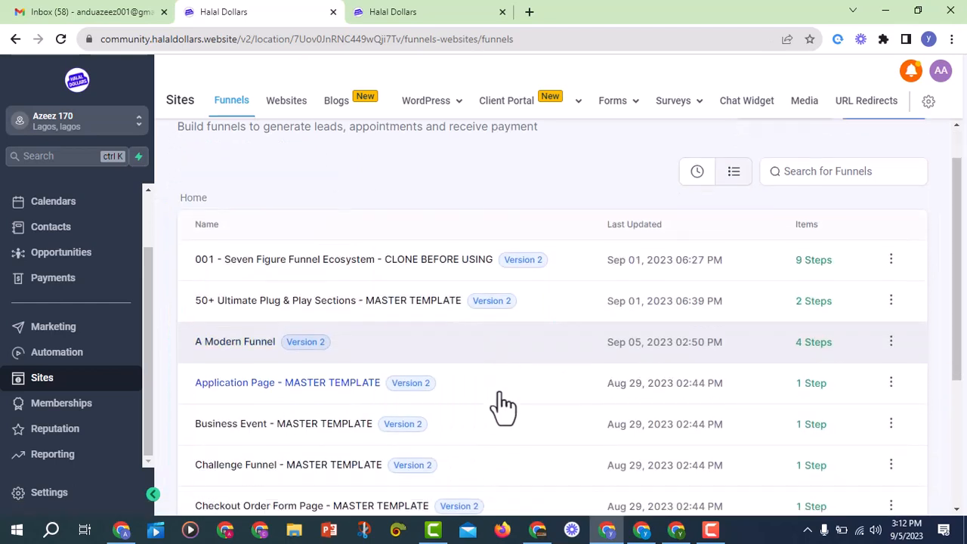
scroll(503, 407, down, 2)
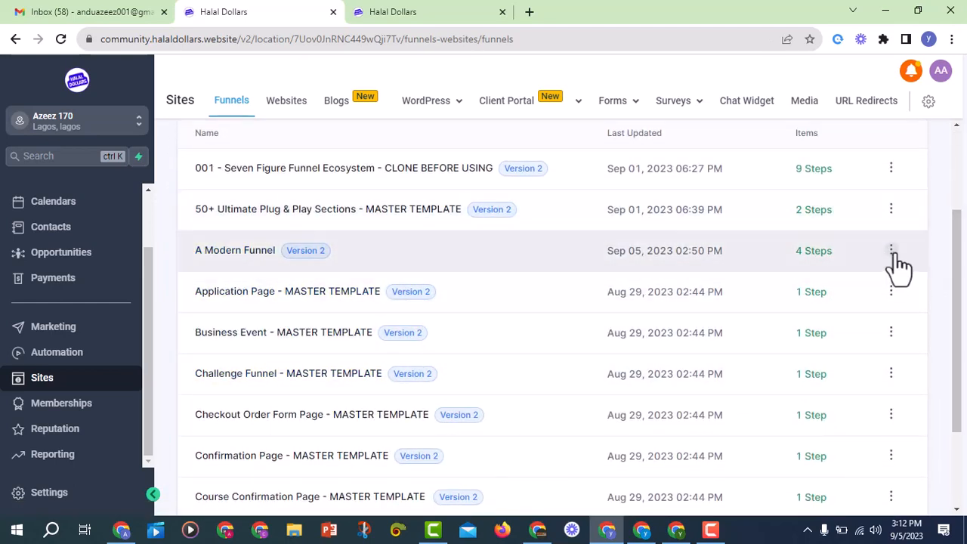
click(892, 251)
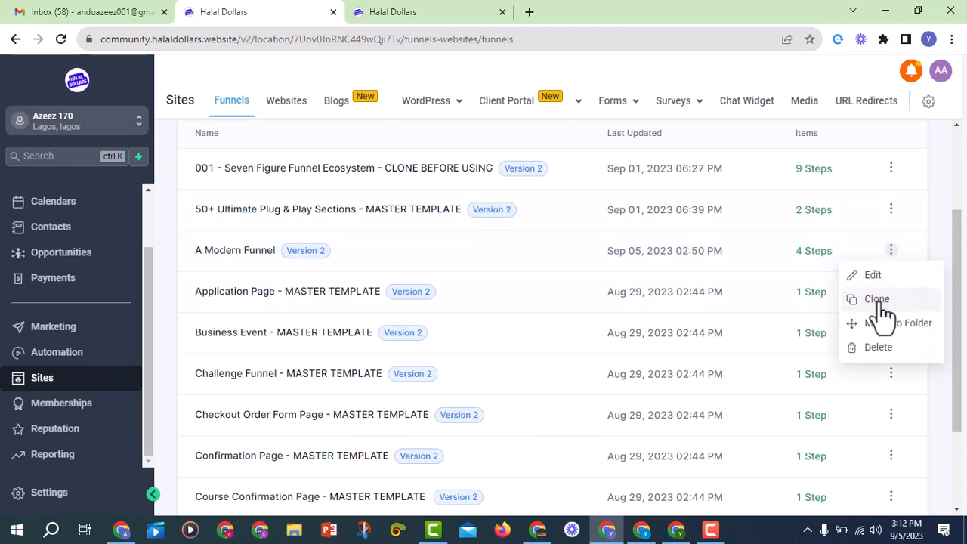
Clone A Modern Funnel, replacing the suggested name with 'N8 Ultra', and confirm
click(878, 301)
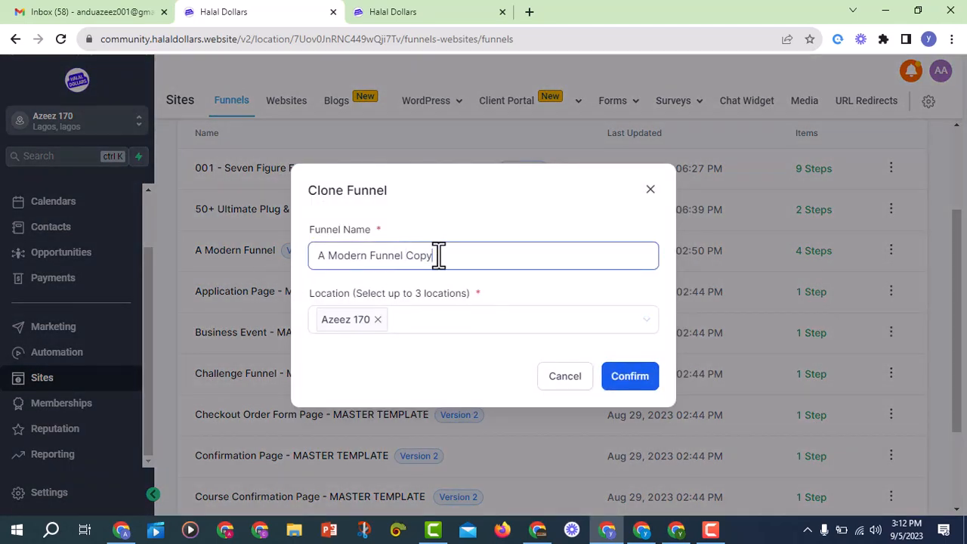
drag(437, 255, 297, 259)
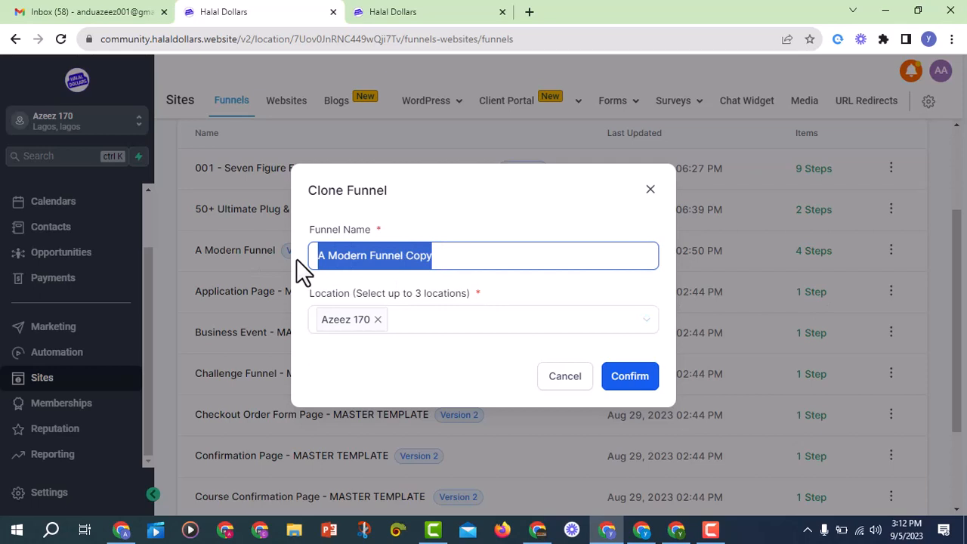
text(N)
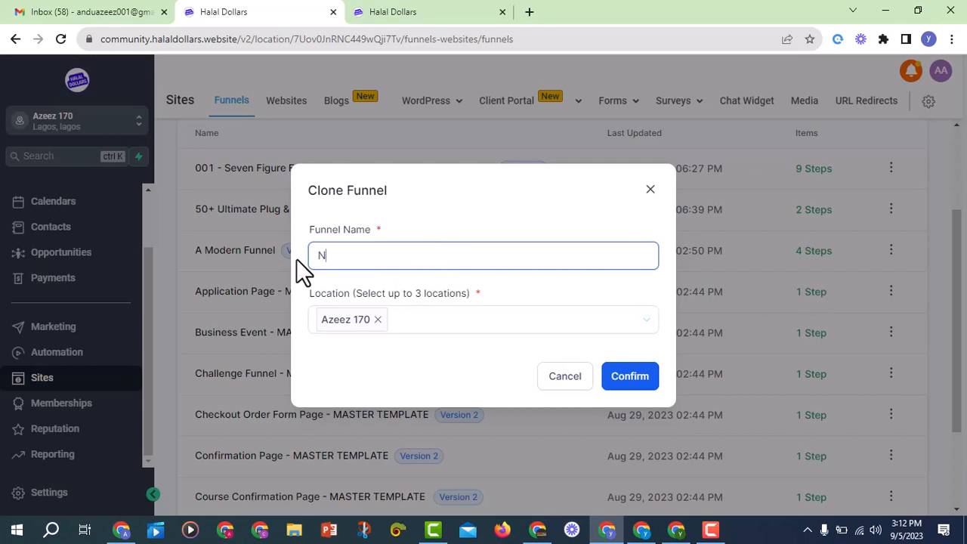
text(8)
text( UI)
text(tra)
click(629, 375)
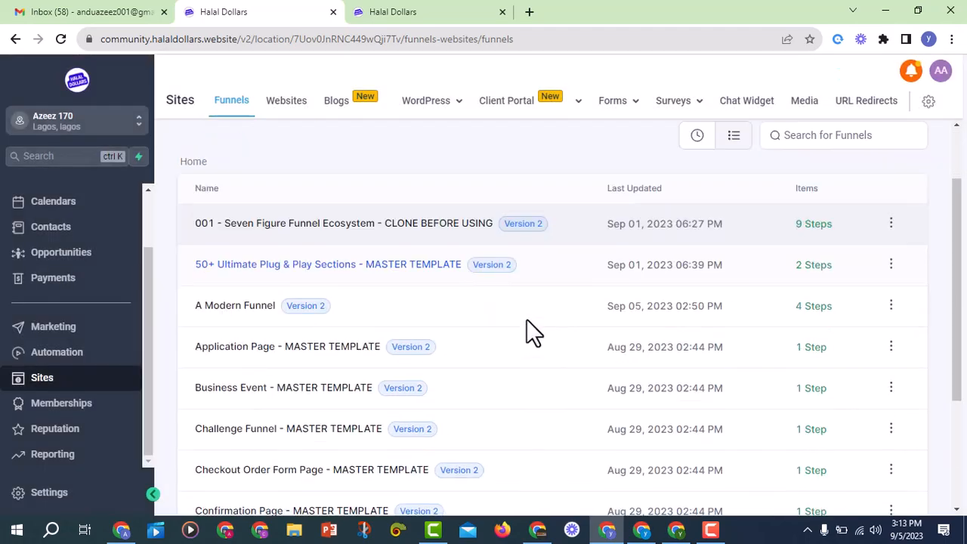
Sort the funnels list by Recent so the N8 Ultra copy appears at the top
scroll(524, 330, down, 3)
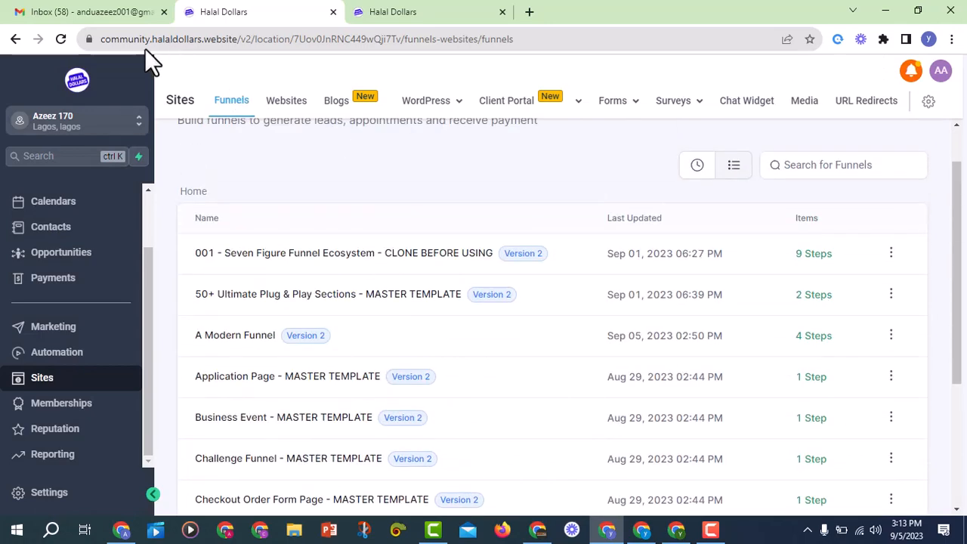
scroll(378, 250, down, 4)
scroll(264, 302, up, 4)
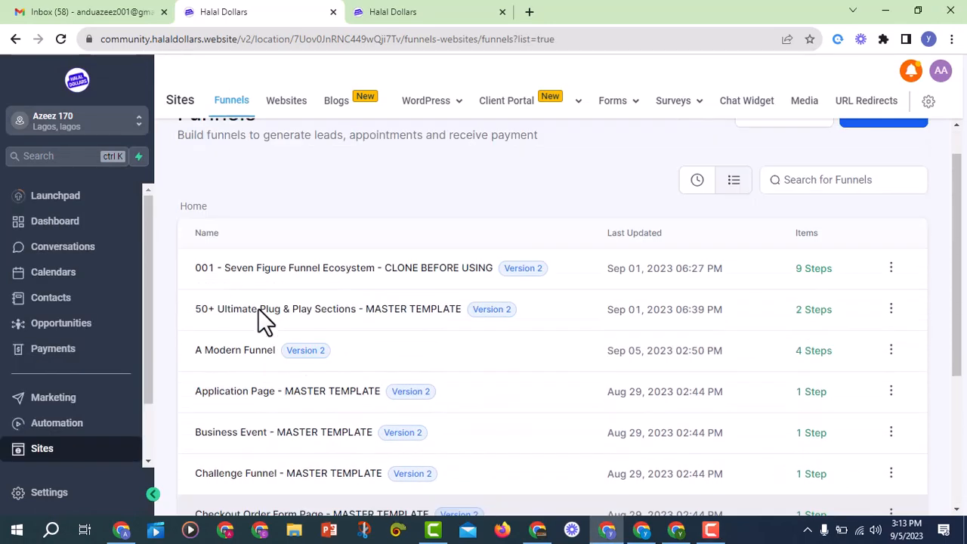
scroll(214, 304, down, 1)
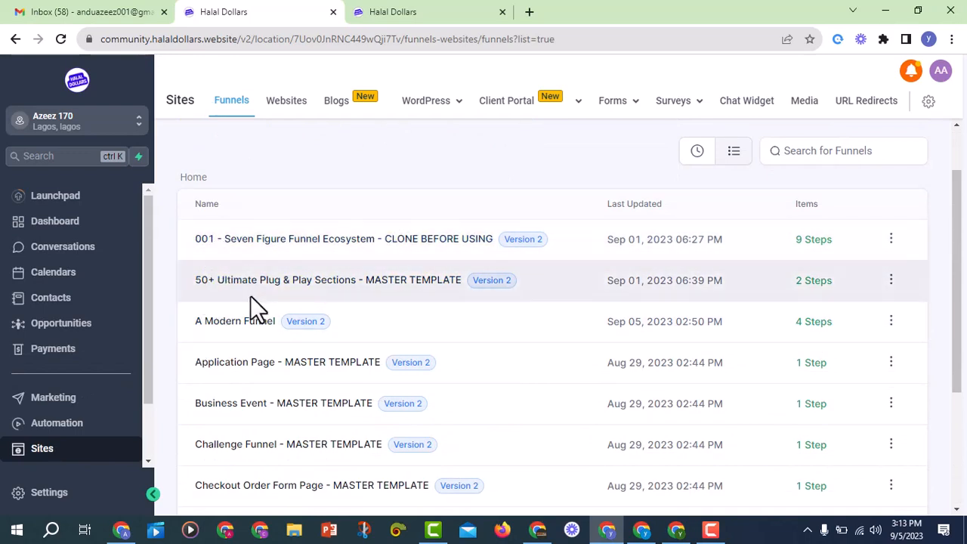
scroll(491, 352, up, 1)
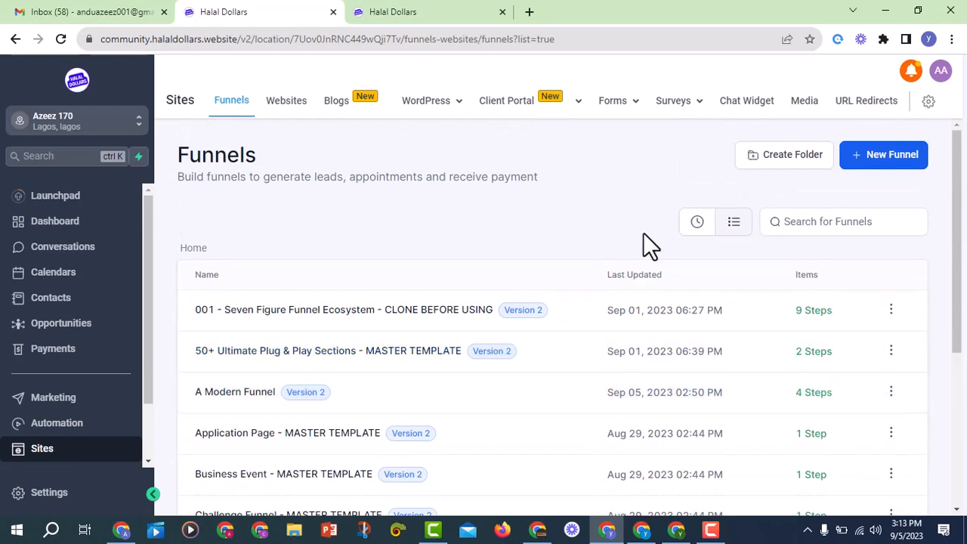
click(696, 221)
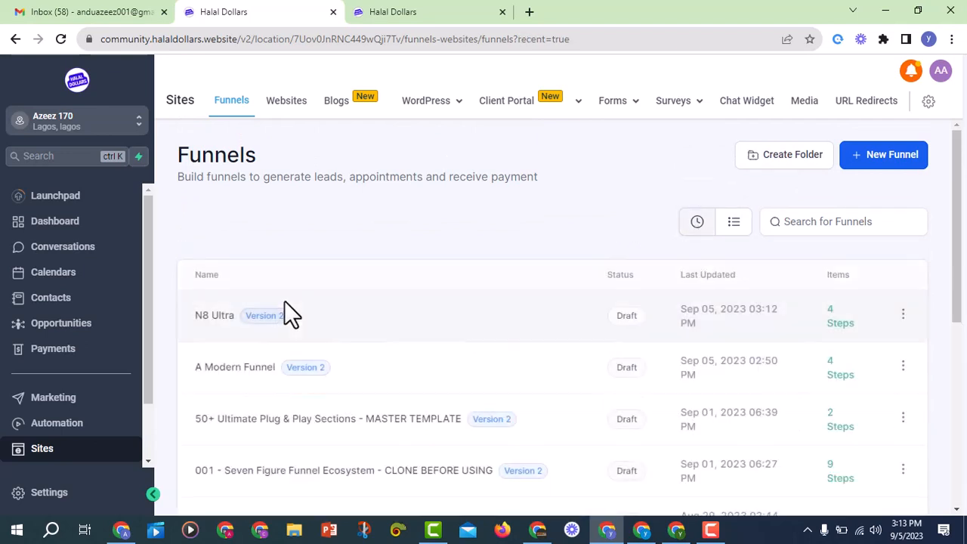
scroll(323, 259, down, 1)
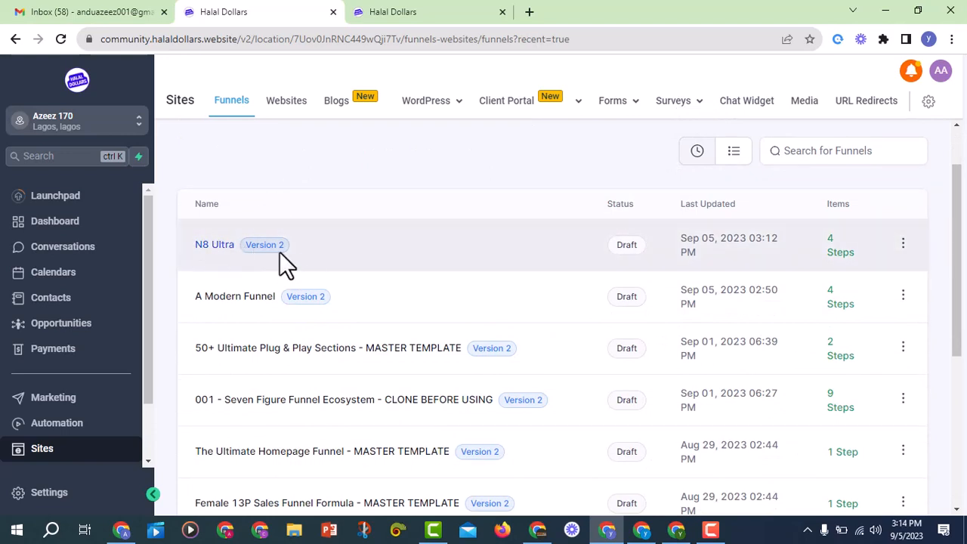
In N8 Ultra, delete the Homepage / Website step by copying and pasting DELETE to confirm
click(224, 247)
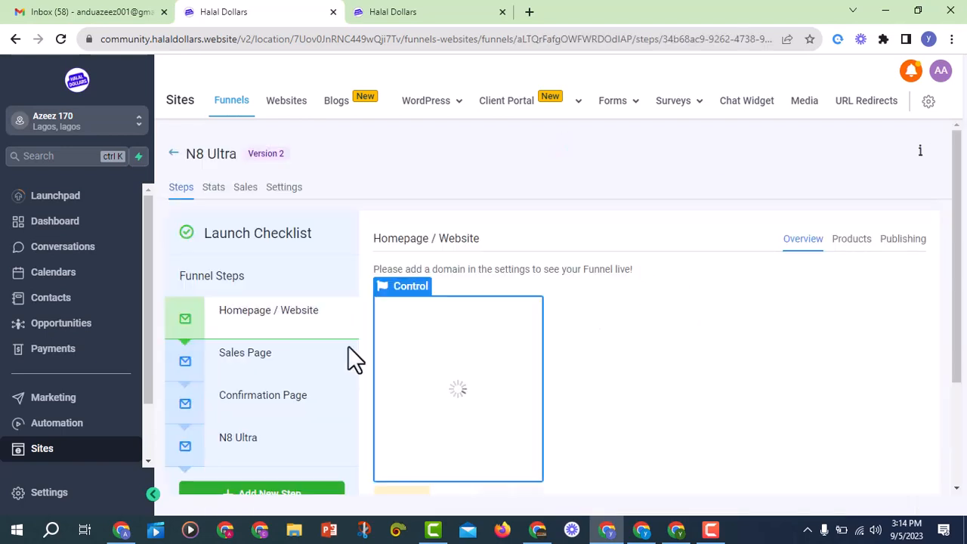
mouse_move(324, 341)
click(337, 320)
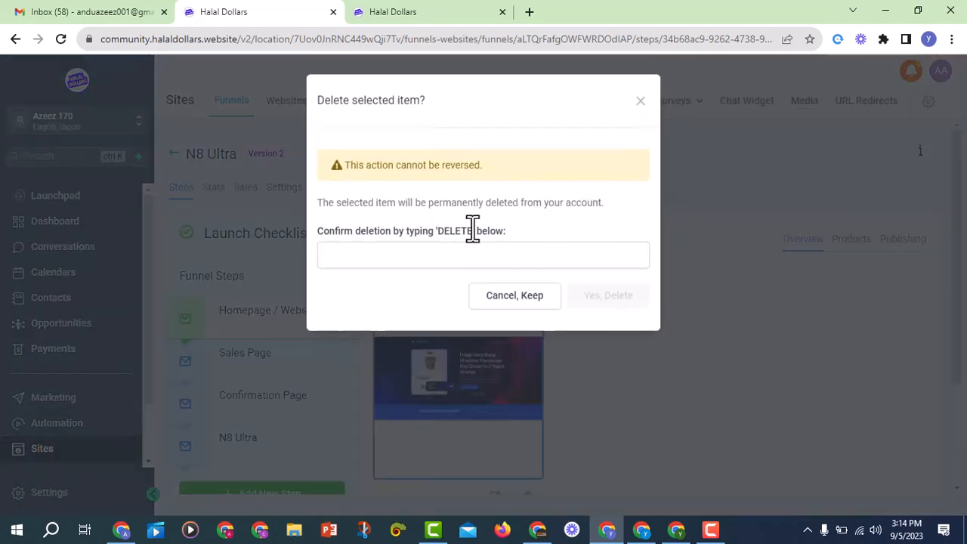
drag(472, 228, 442, 229)
right_click(446, 230)
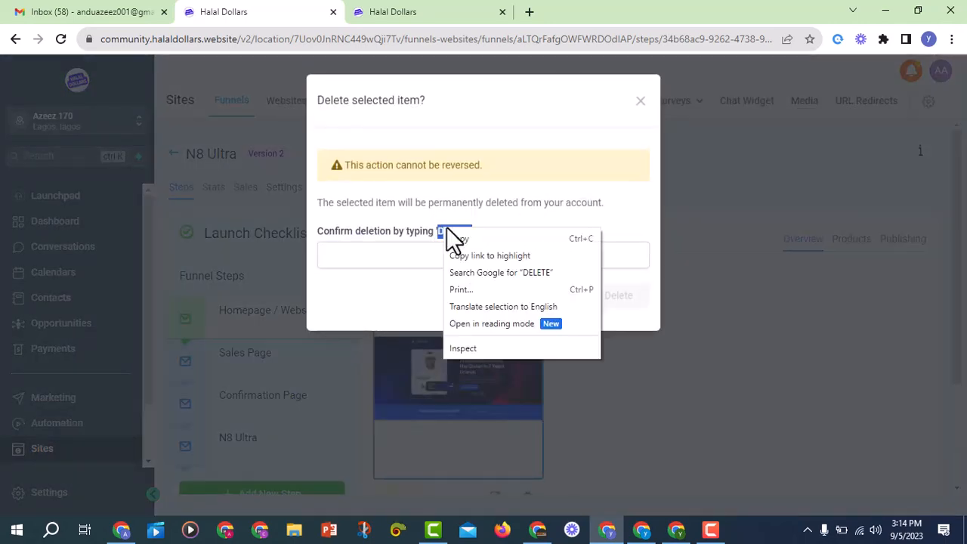
click(457, 239)
right_click(440, 256)
click(469, 370)
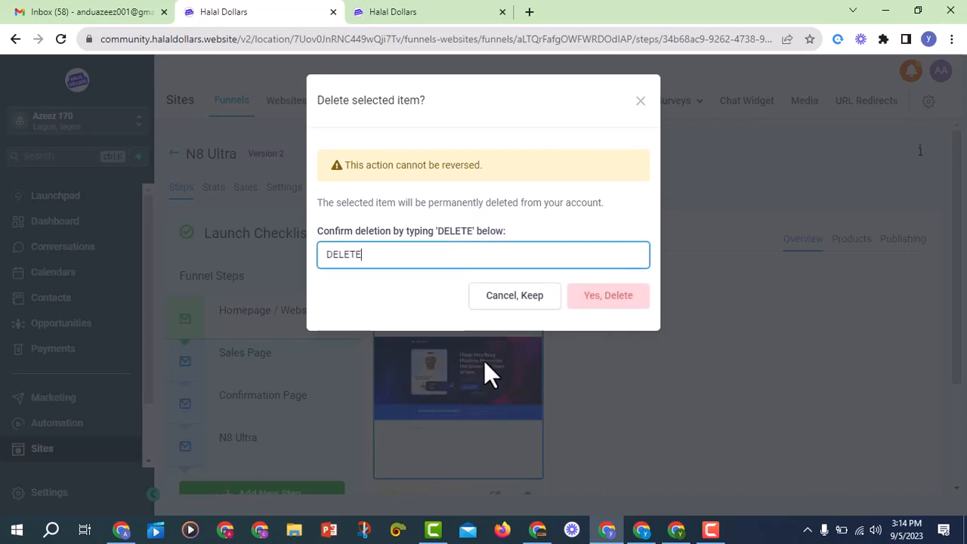
click(602, 296)
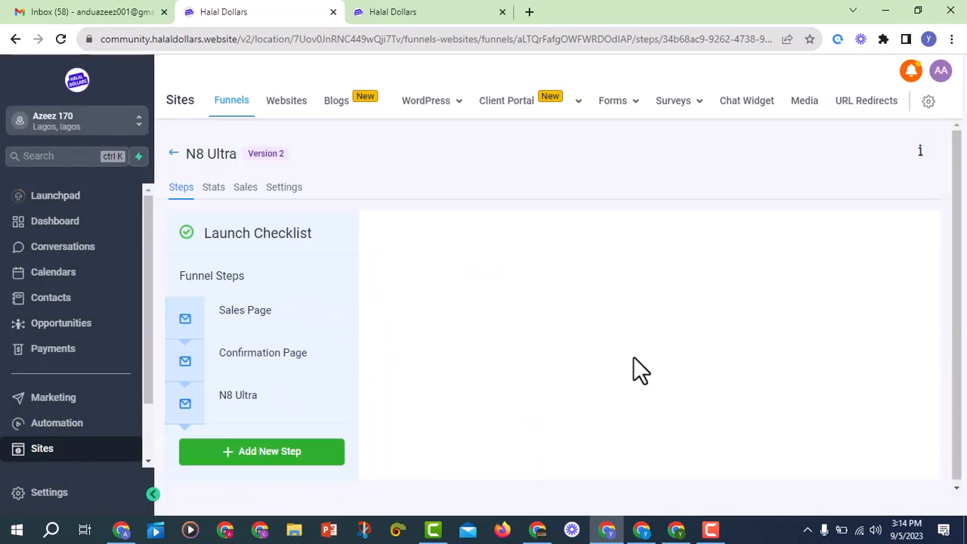
Permanently delete the Sales Page step, pasting DELETE into the confirmation field
click(255, 317)
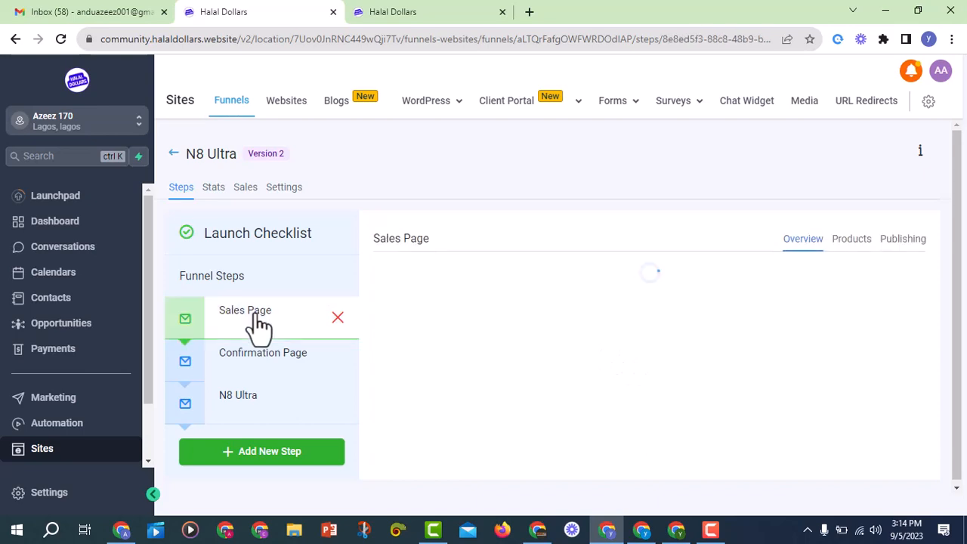
click(338, 318)
right_click(480, 257)
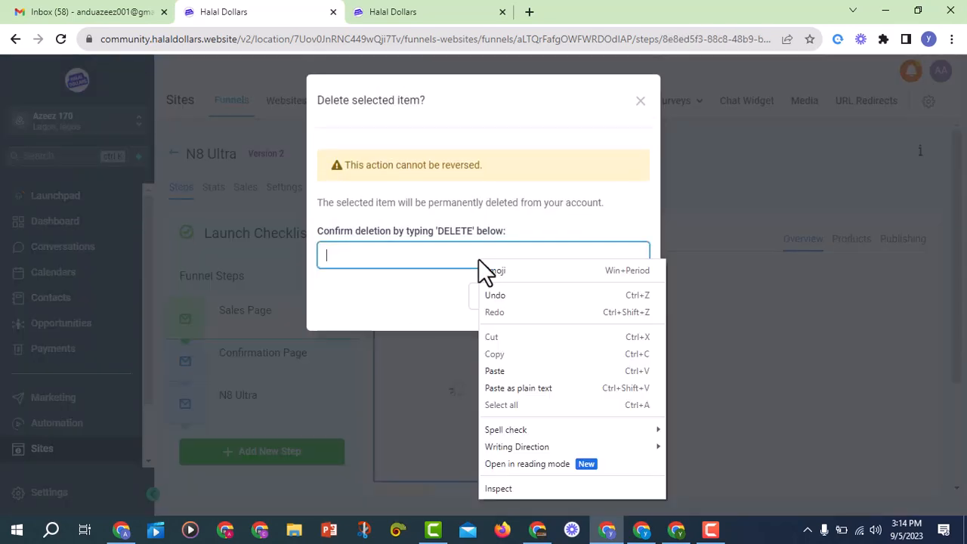
click(512, 368)
click(585, 301)
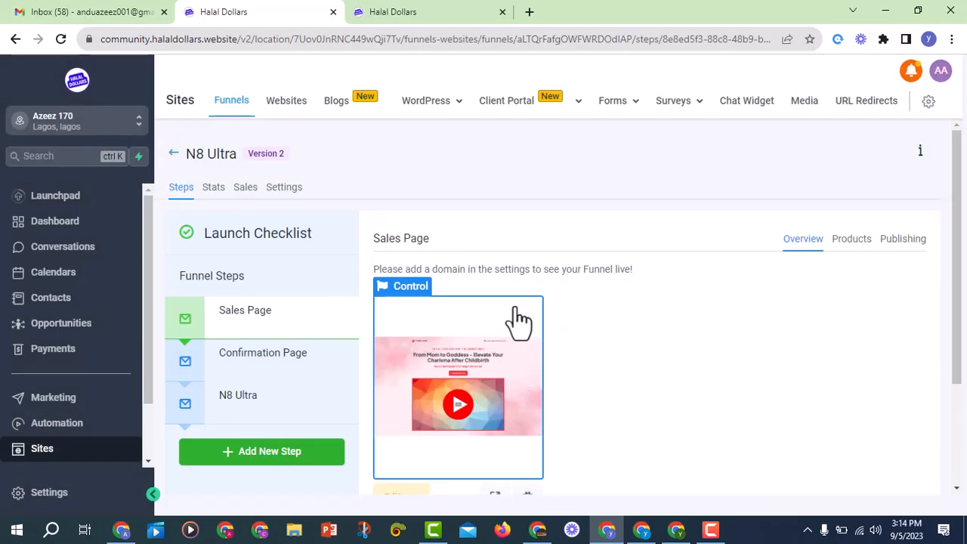
Permanently delete the Confirmation Page step, pasting DELETE into the confirmation field
click(294, 316)
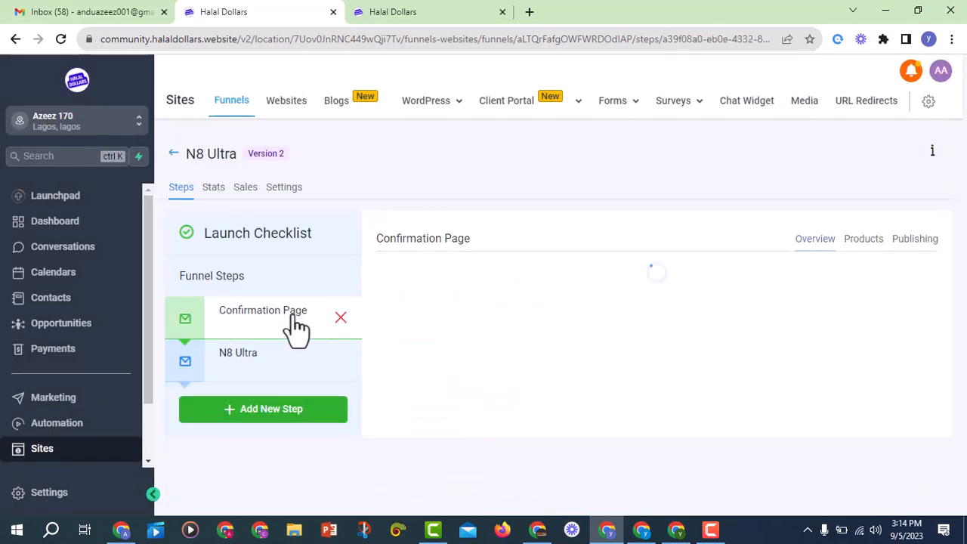
click(340, 318)
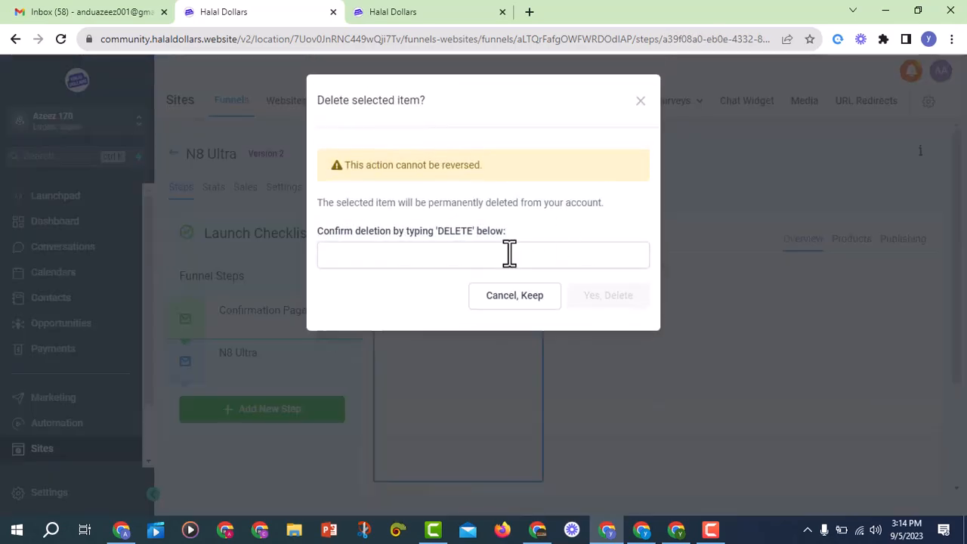
right_click(478, 258)
click(521, 368)
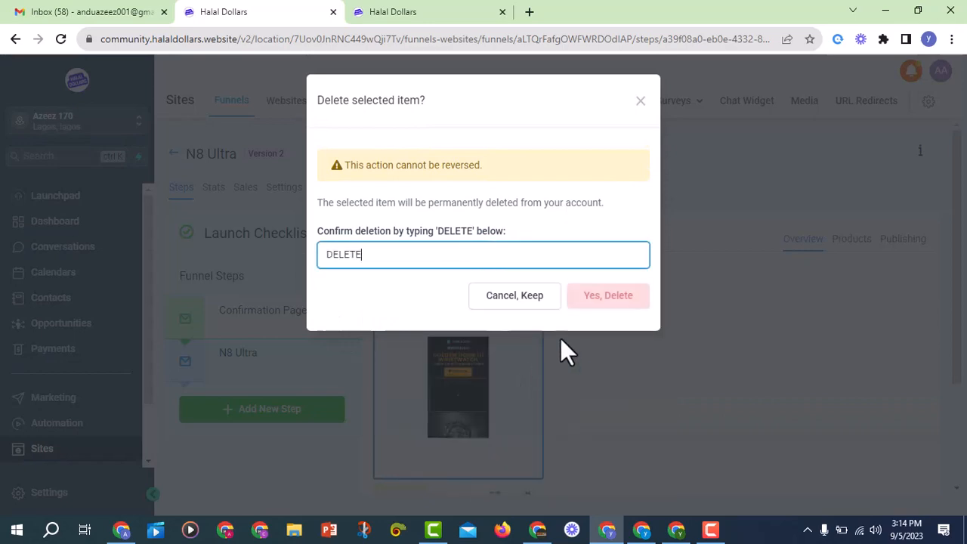
click(593, 298)
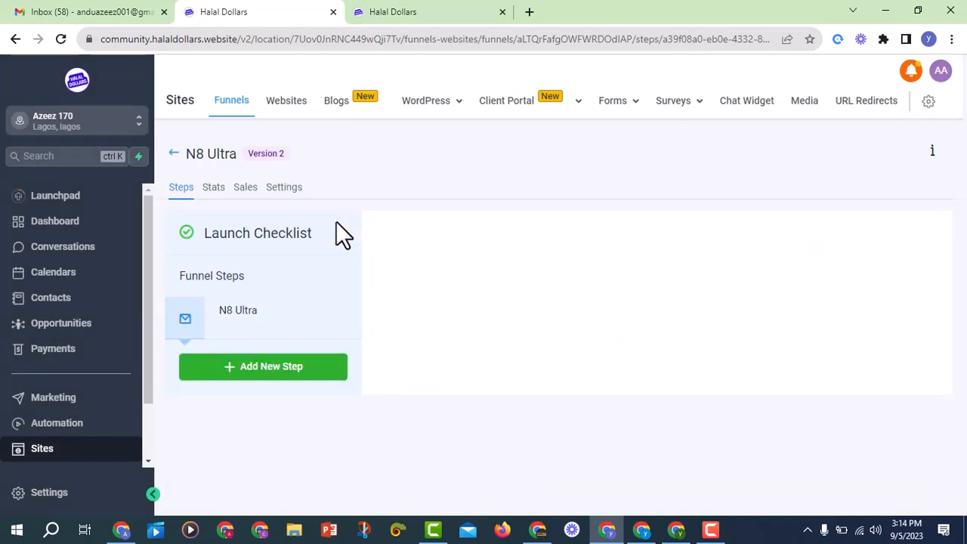
Change the step's name in Publishing settings from 'N8 Ultra' to 'N8 Ultra plus' and update it
click(257, 323)
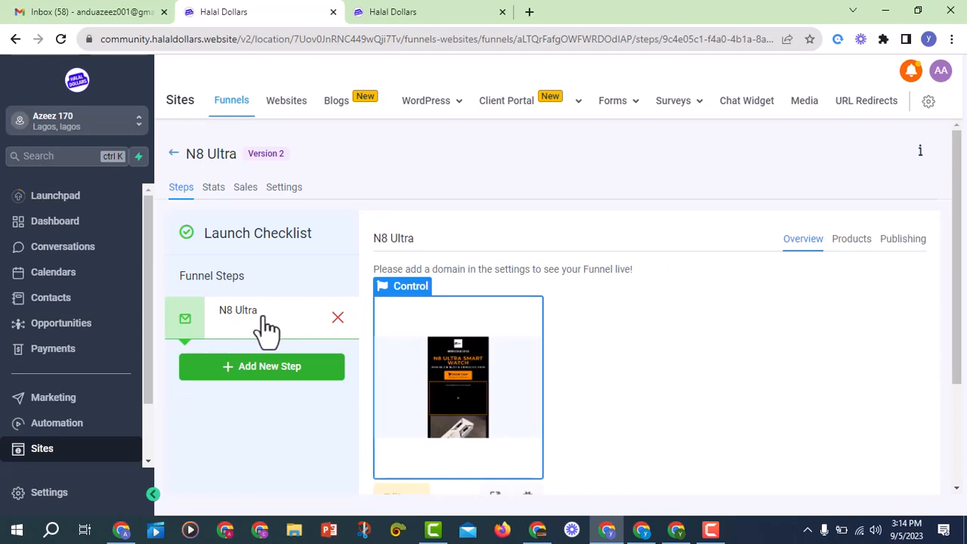
click(903, 242)
click(559, 305)
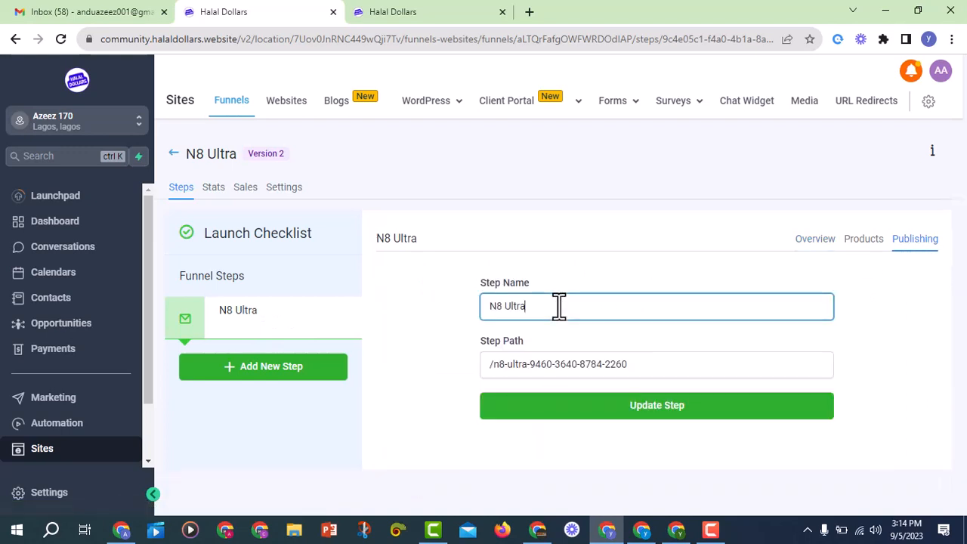
drag(496, 306, 576, 309)
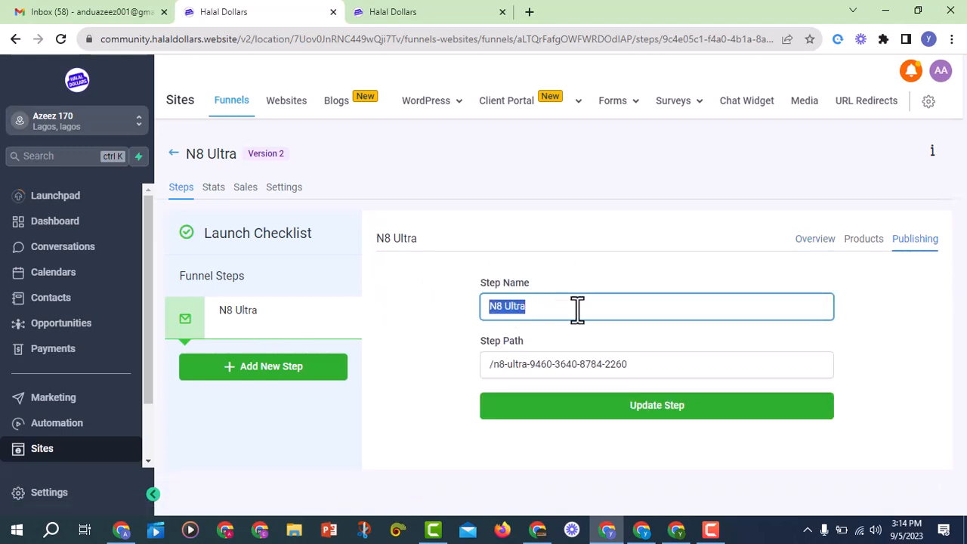
click(594, 305)
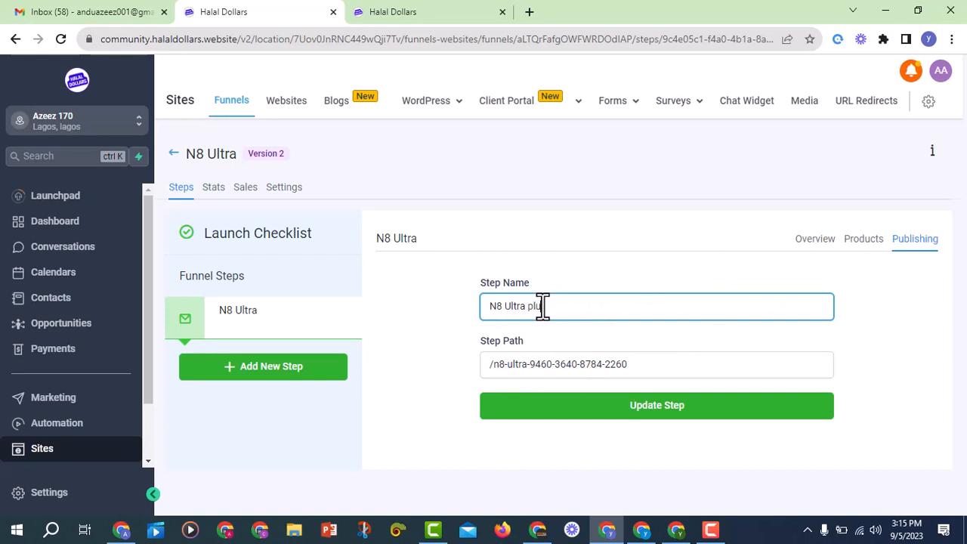
click(578, 410)
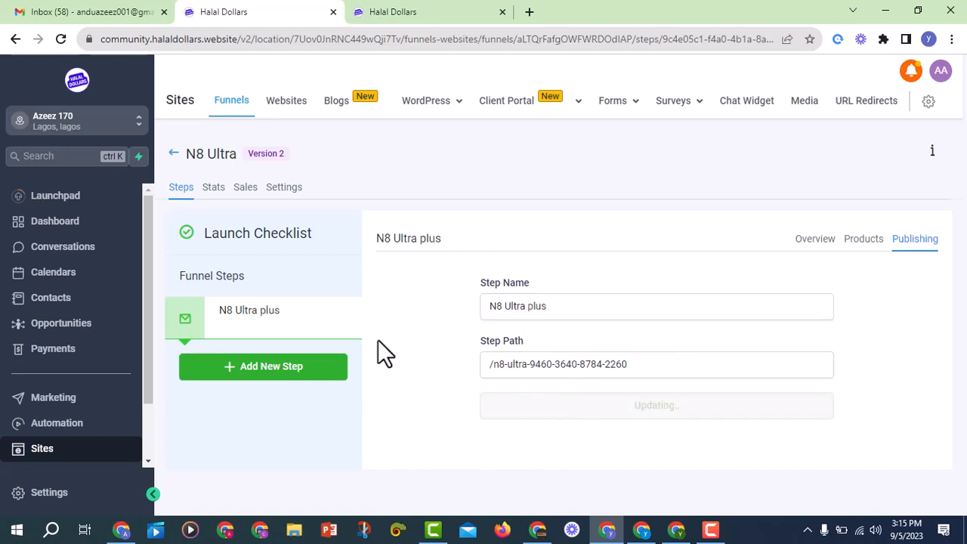
click(268, 330)
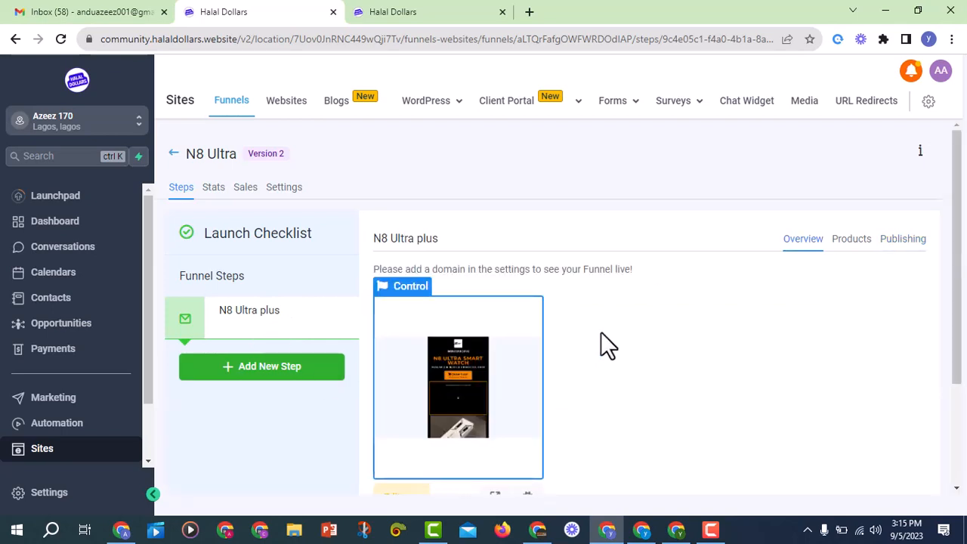
Clone the N8 Ultra plus step into this same funnel
scroll(408, 330, down, 1)
scroll(481, 355, up, 1)
scroll(498, 361, down, 2)
scroll(494, 361, up, 1)
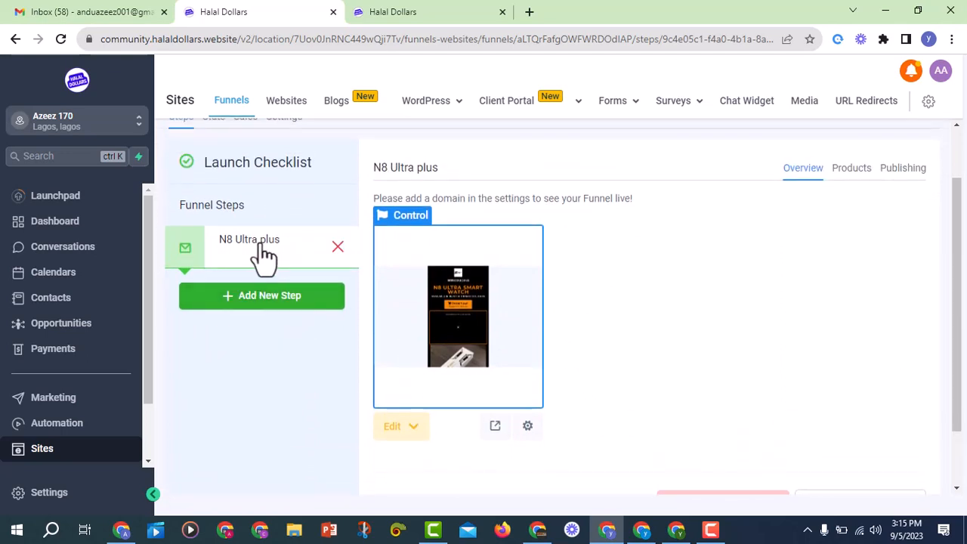
scroll(265, 258, up, 1)
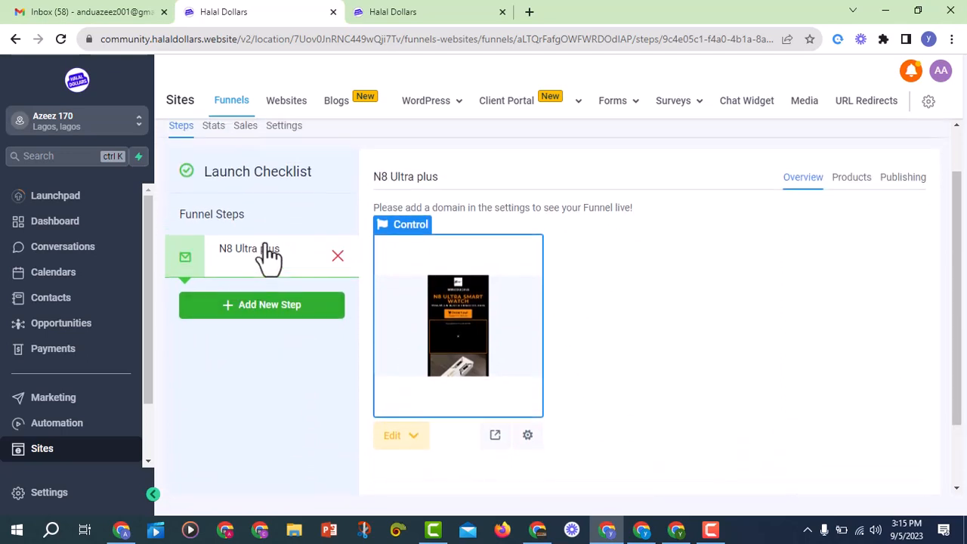
scroll(684, 352, down, 2)
click(844, 426)
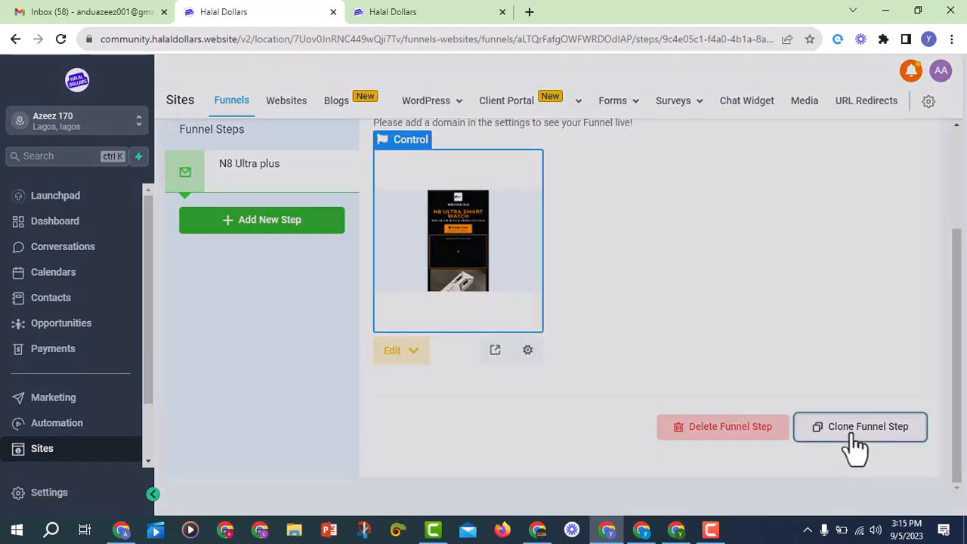
click(435, 287)
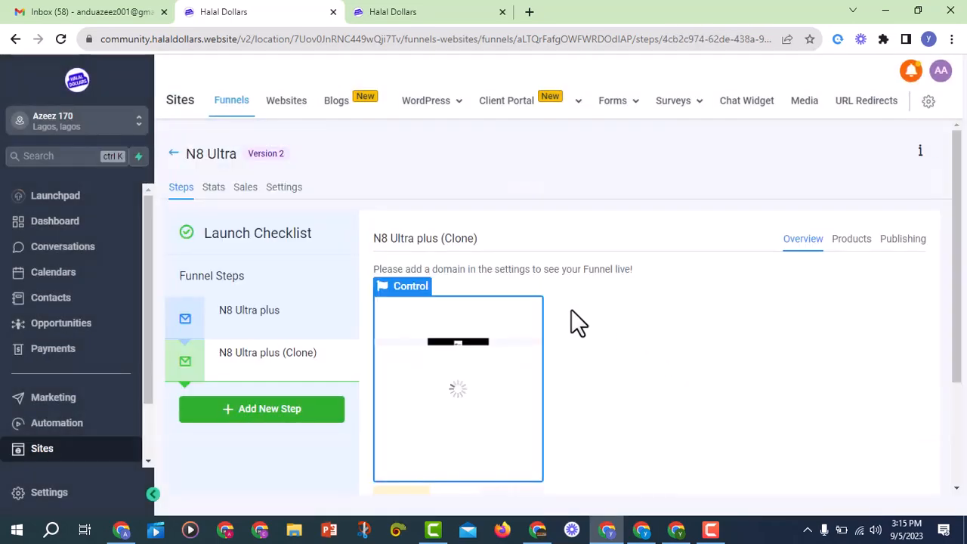
In the copy's Publishing settings, delete '(Clone)' from the step name
scroll(423, 291, down, 2)
scroll(371, 295, up, 1)
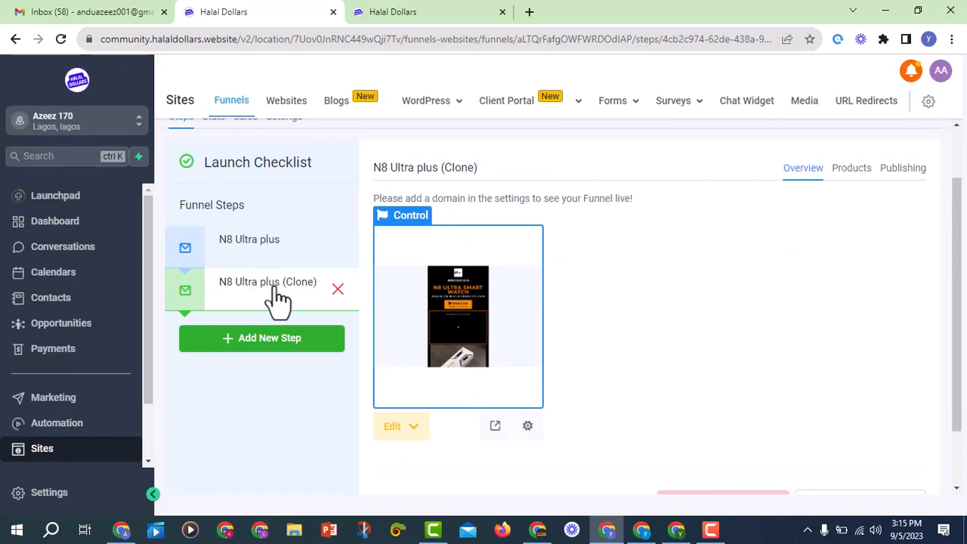
click(902, 169)
drag(612, 310, 554, 312)
key(BackSpace)
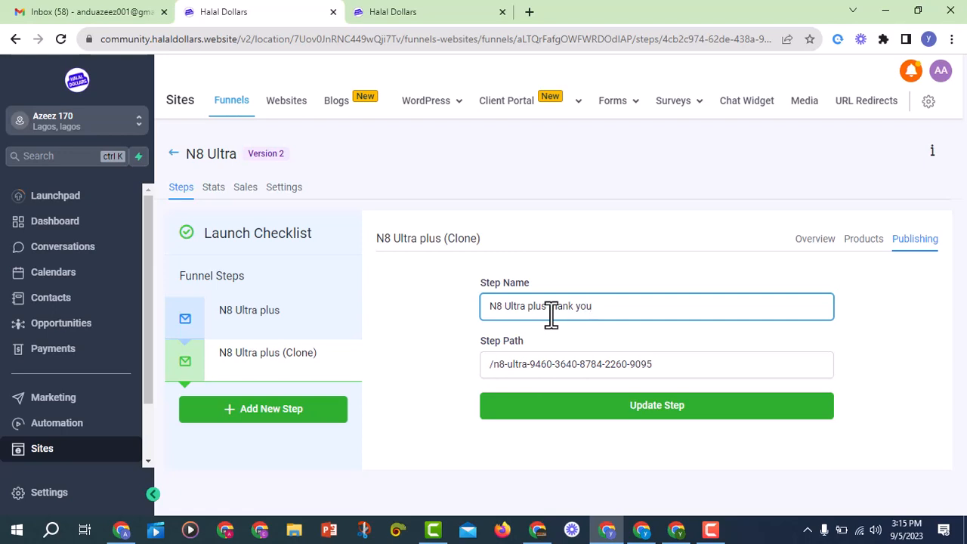
Save the copy as 'N8 Ultra plus thank you' with path starting /n8-ultra-thank-you-
click(532, 364)
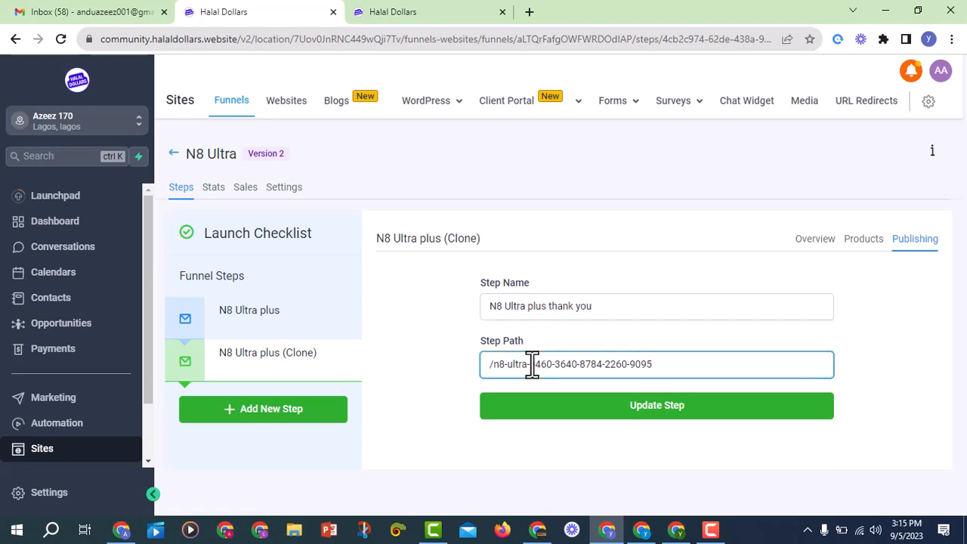
text(hank)
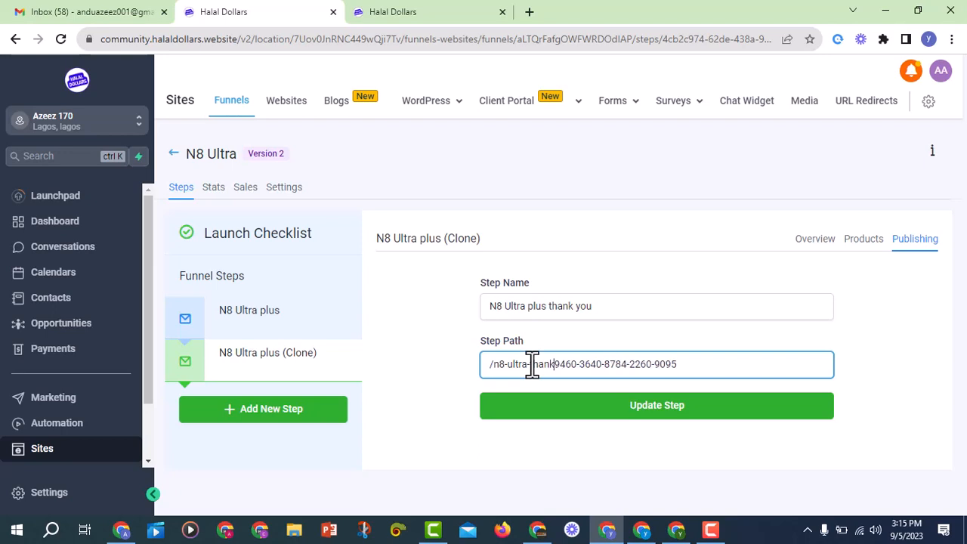
text(-you)
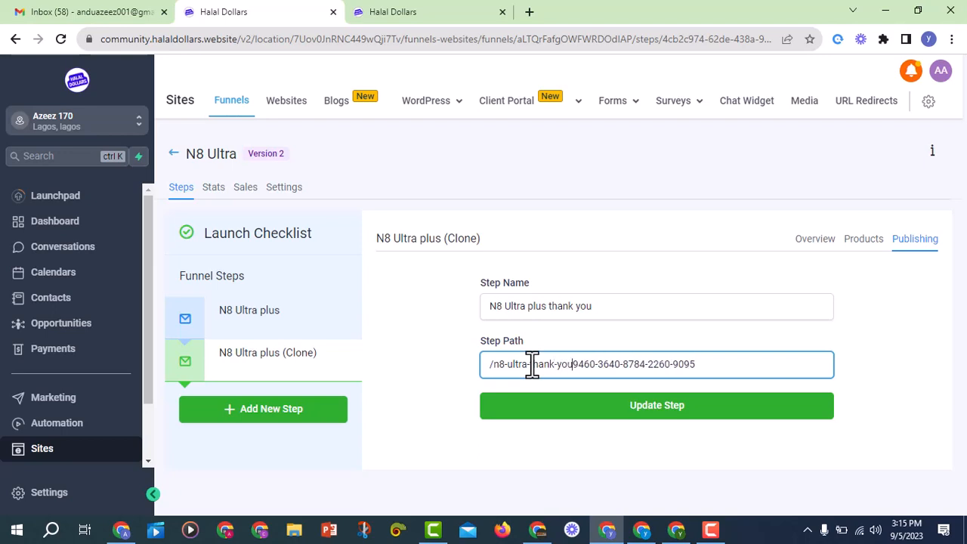
text(-)
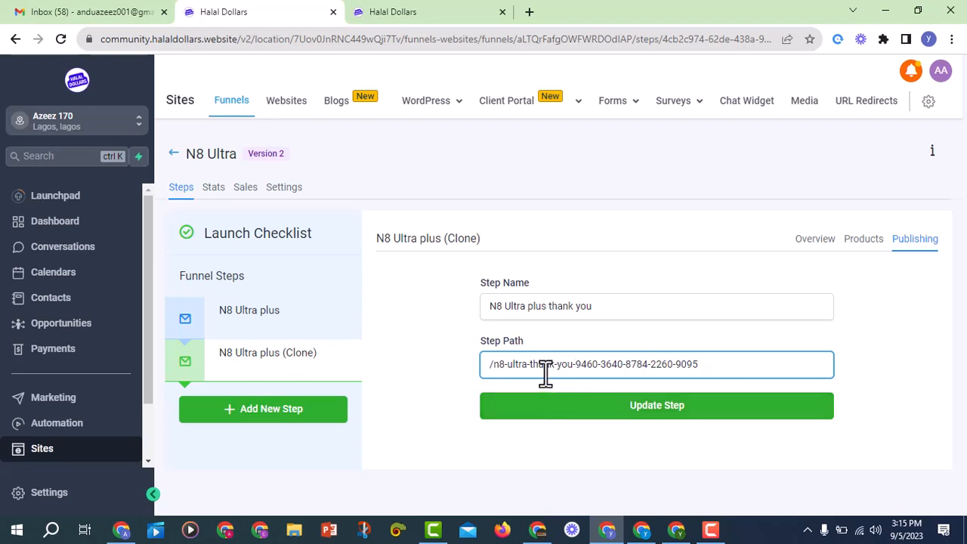
click(588, 414)
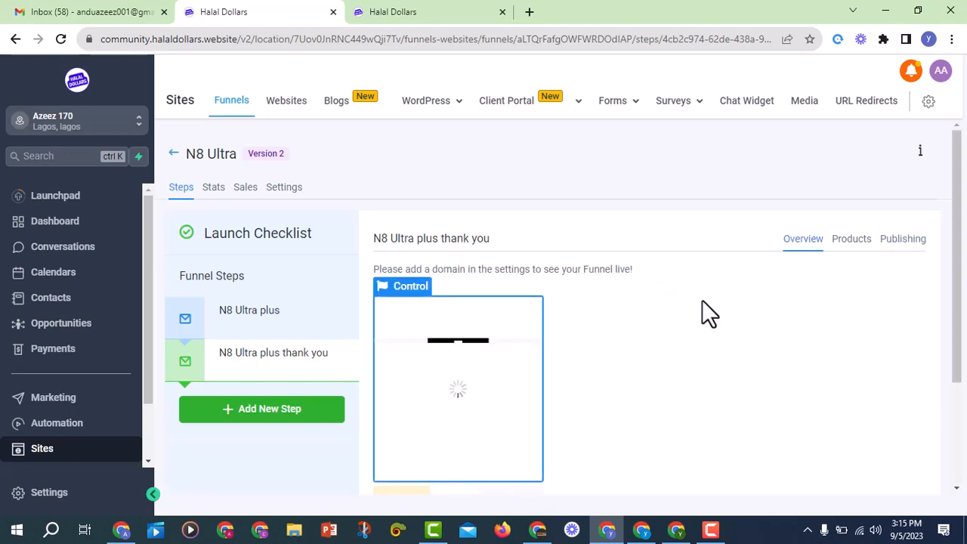
Review both steps' settings, then select the N8 Ultra plus thank you step
click(263, 318)
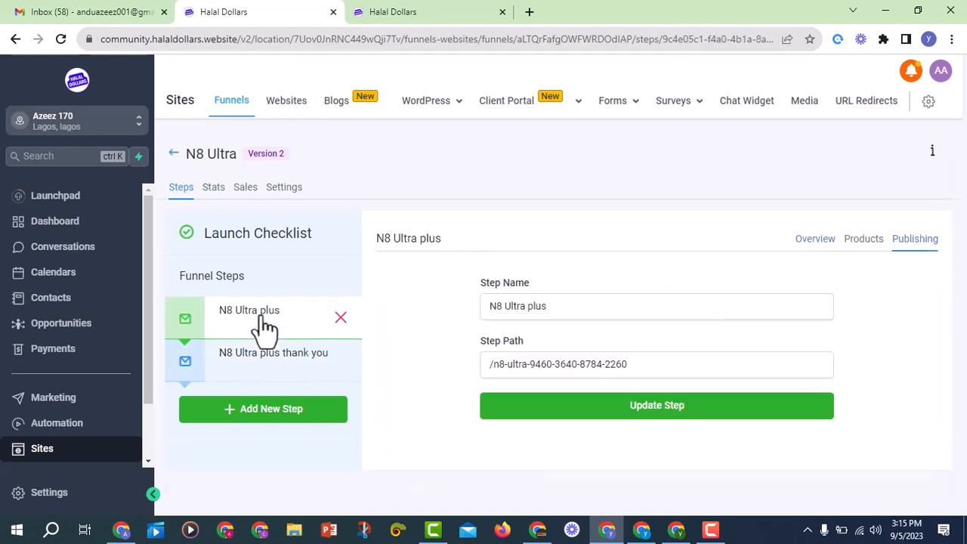
click(268, 367)
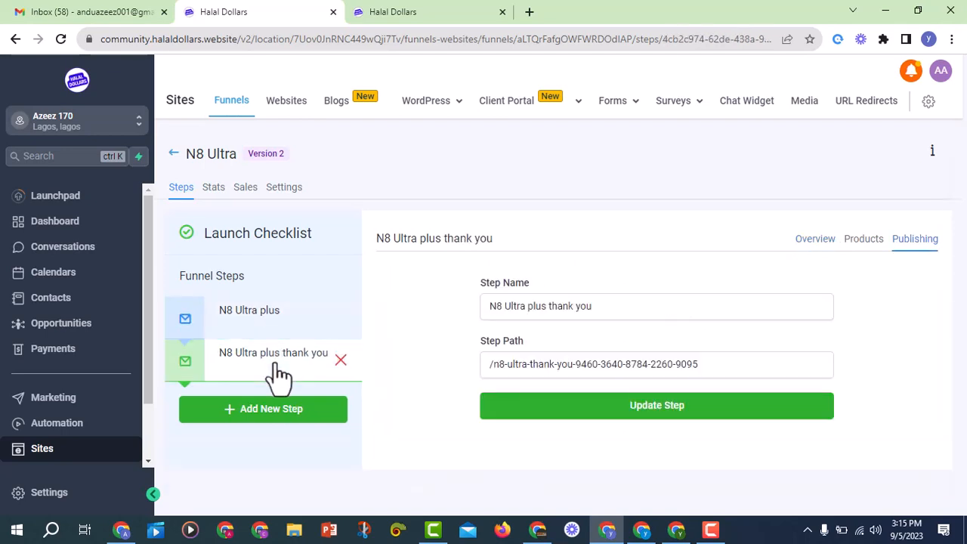
click(276, 335)
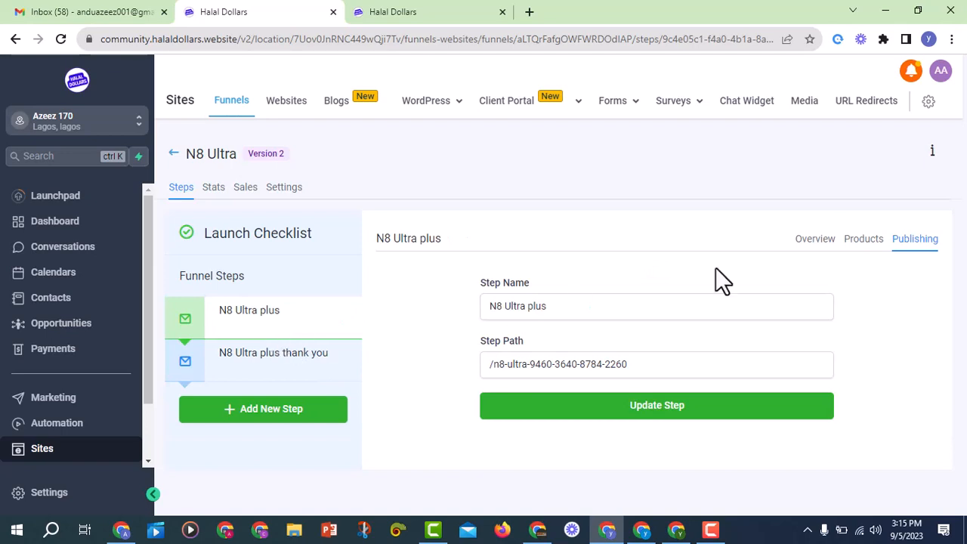
click(823, 249)
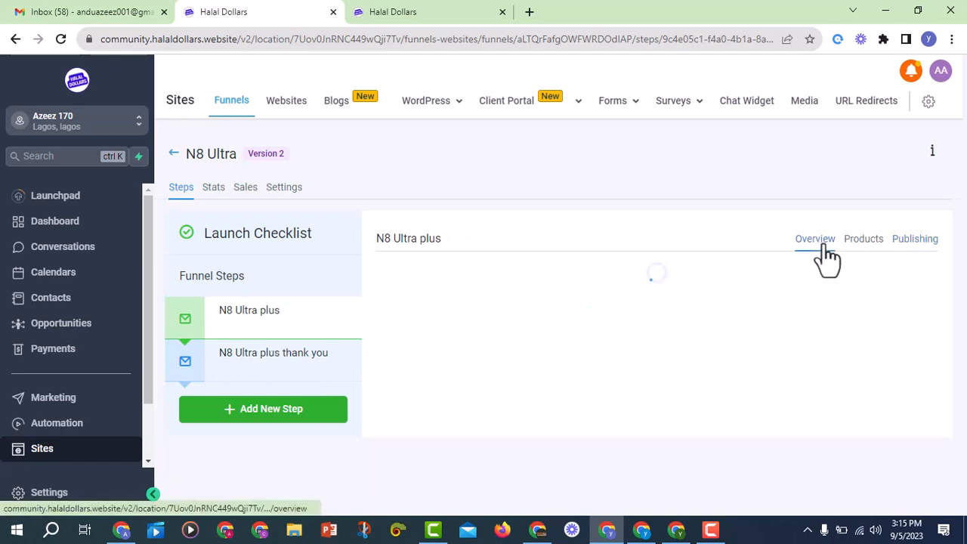
click(279, 377)
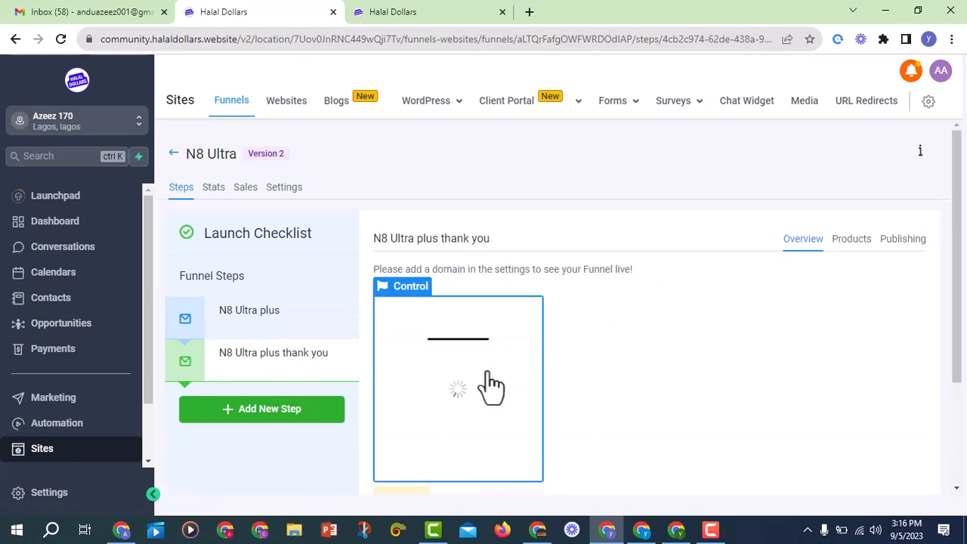
Open the thank-you step's page in the page builder in a new tab and scroll through it
scroll(484, 385, down, 2)
click(398, 361)
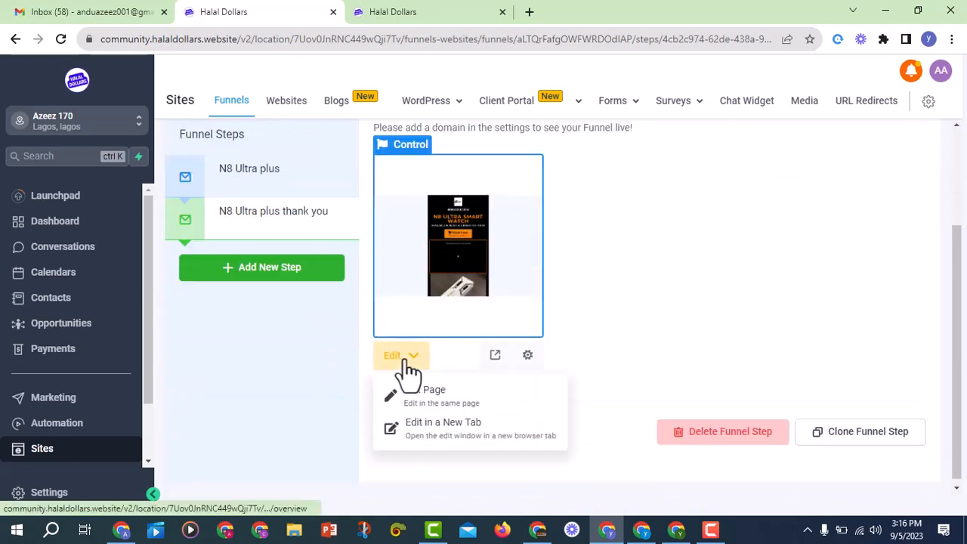
click(450, 426)
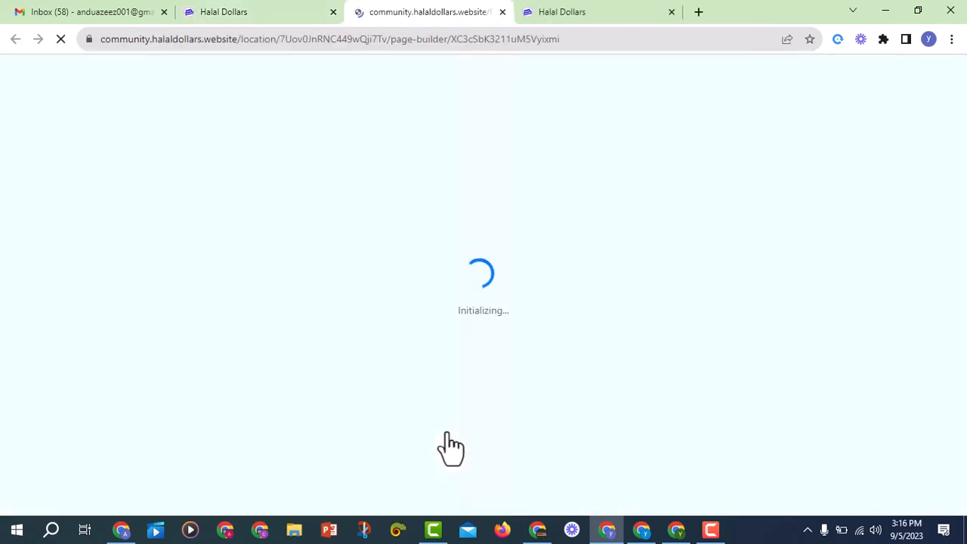
scroll(520, 280, down, 3)
scroll(552, 345, up, 3)
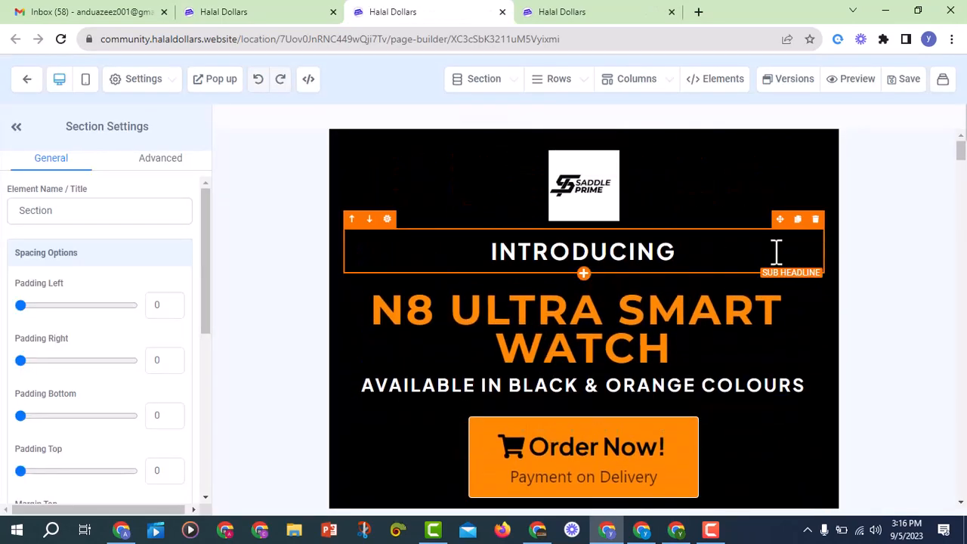
scroll(654, 302, down, 3)
scroll(578, 295, up, 3)
scroll(641, 274, down, 2)
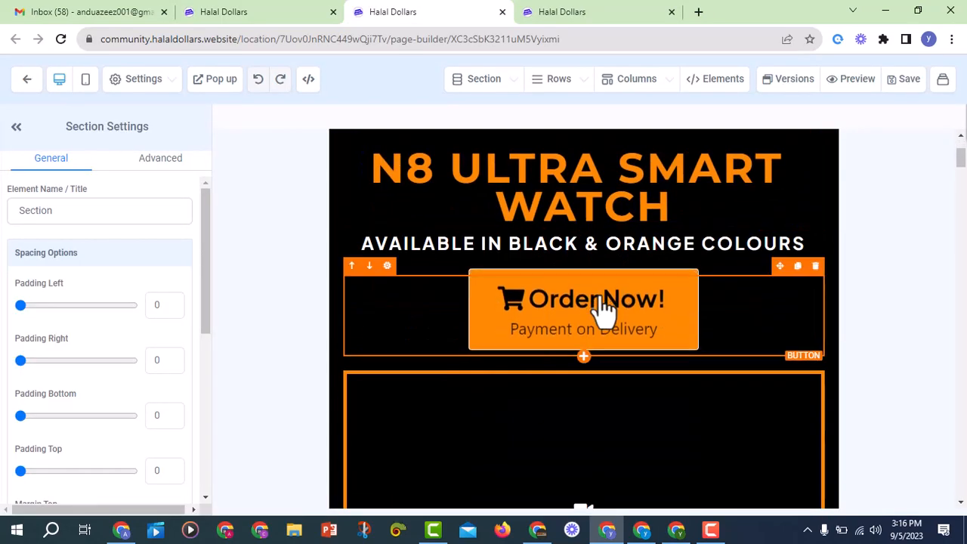
scroll(604, 305, up, 2)
scroll(669, 287, down, 2)
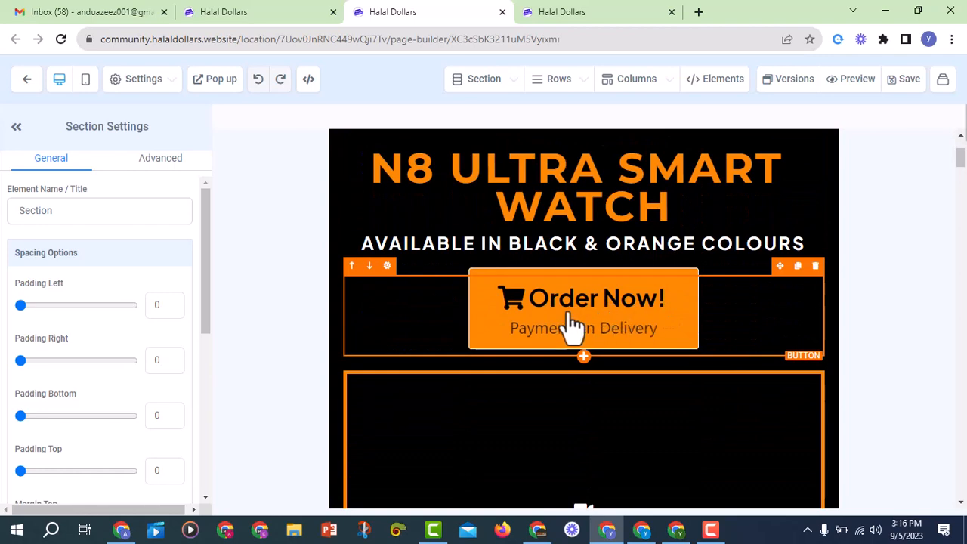
scroll(635, 325, down, 2)
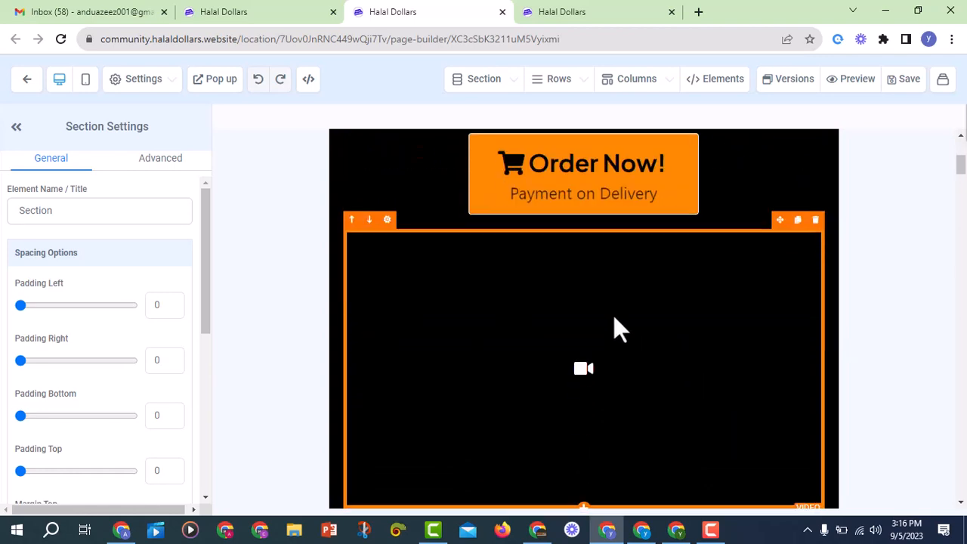
Delete the video, product images, duplicate Order Now buttons, and feature and Packaging & delivery images
click(815, 220)
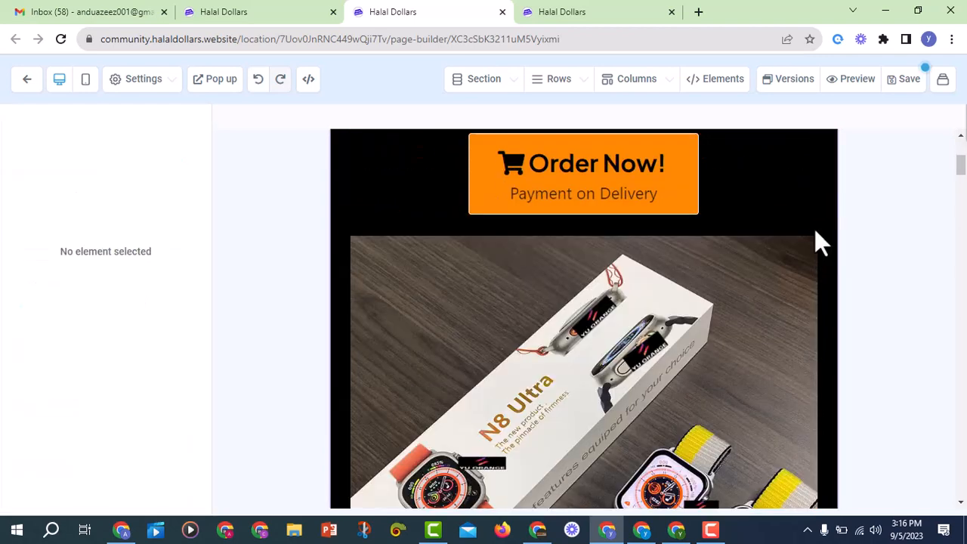
click(815, 220)
click(815, 233)
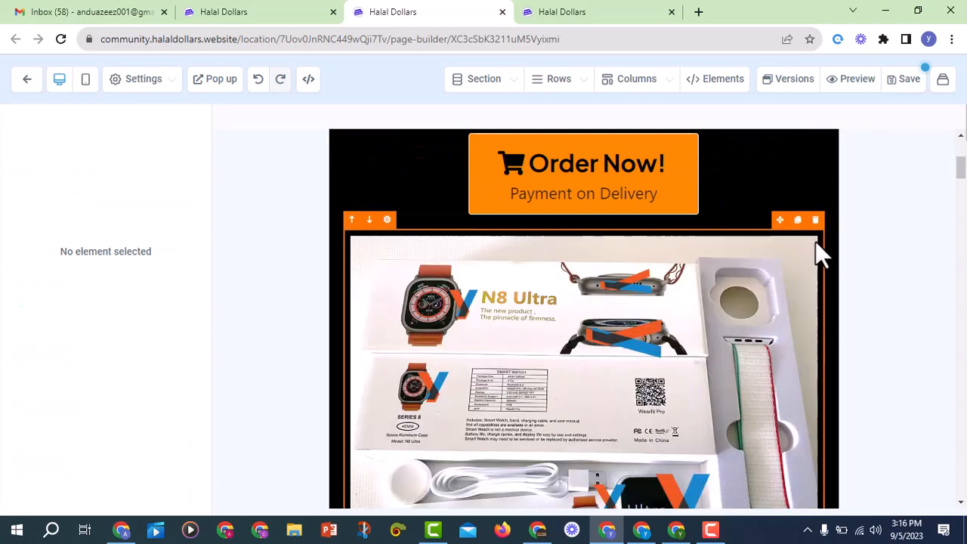
click(815, 223)
click(815, 219)
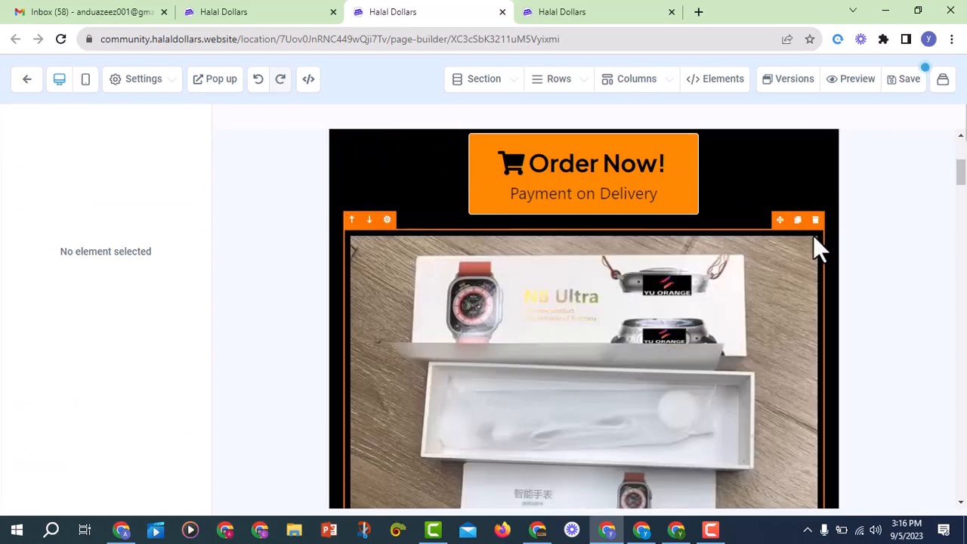
click(814, 224)
click(814, 233)
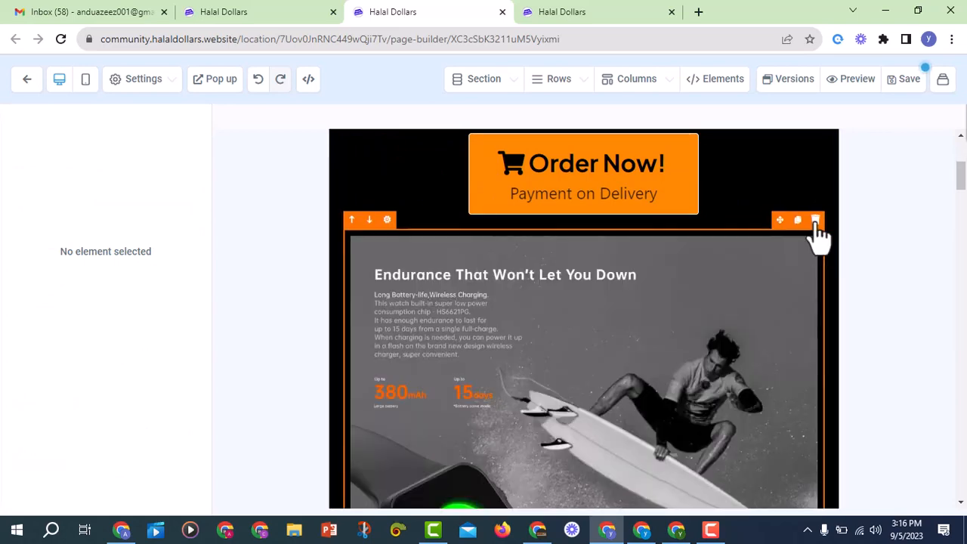
click(815, 221)
click(815, 220)
click(815, 222)
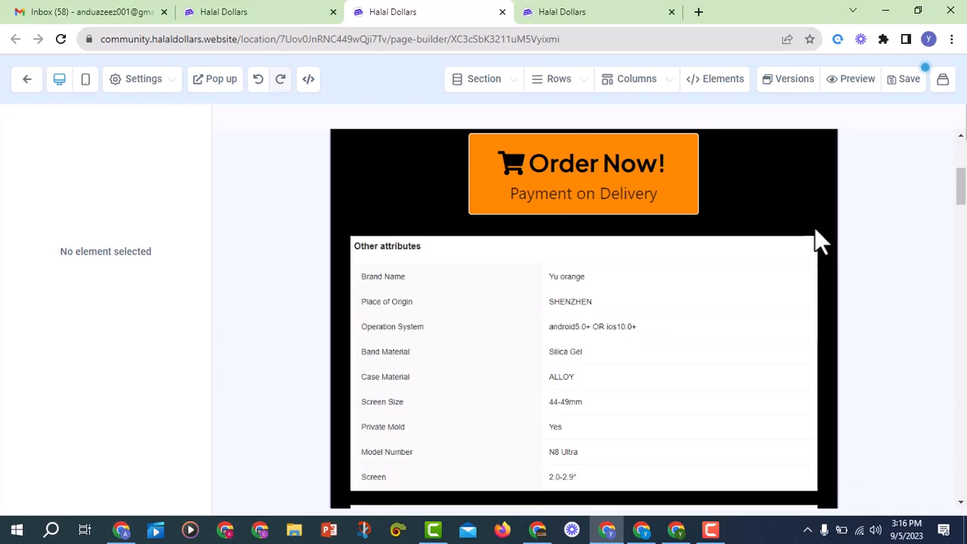
click(815, 222)
click(814, 222)
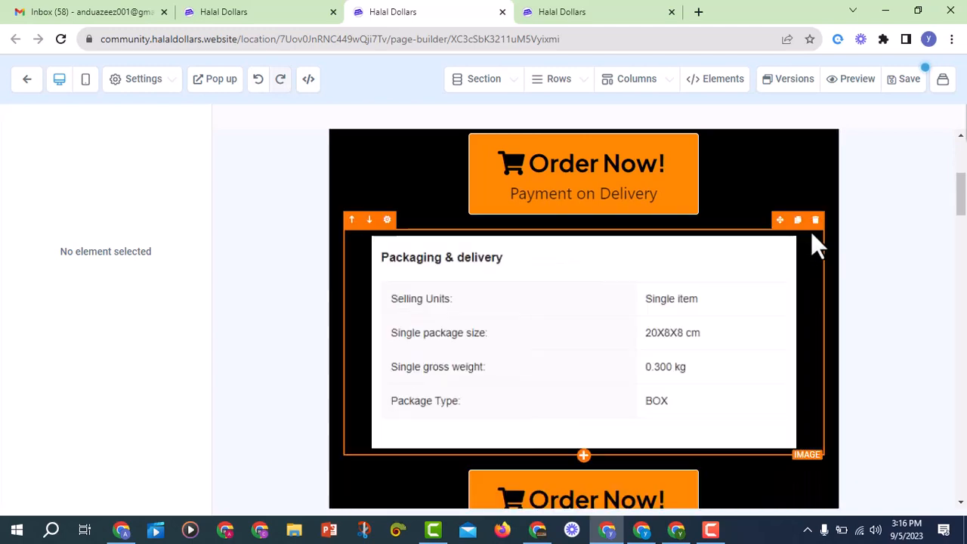
click(815, 220)
Delete the last Order Now button, guarantee and Free Delivery blocks, and PLEASE ORDER RESPONSIBLY! headline
click(815, 234)
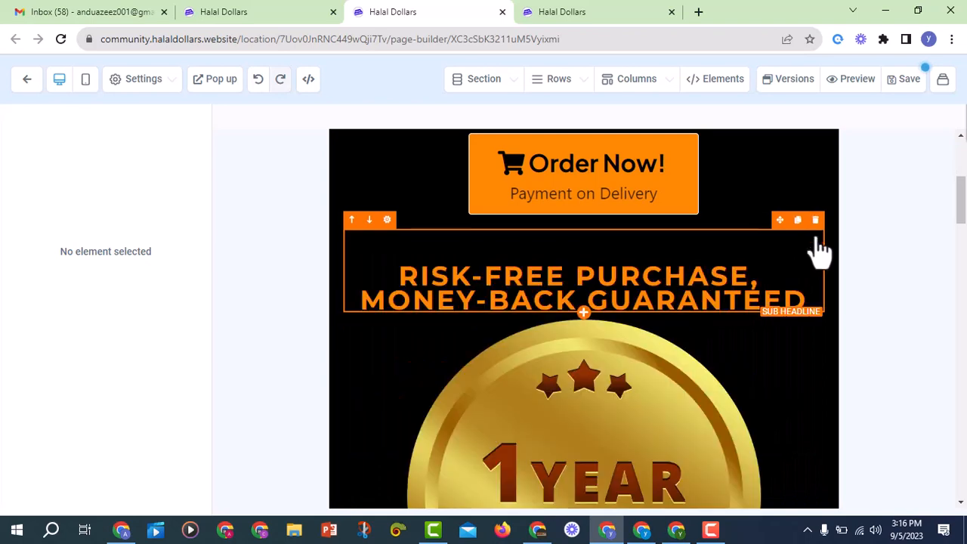
click(815, 219)
click(814, 221)
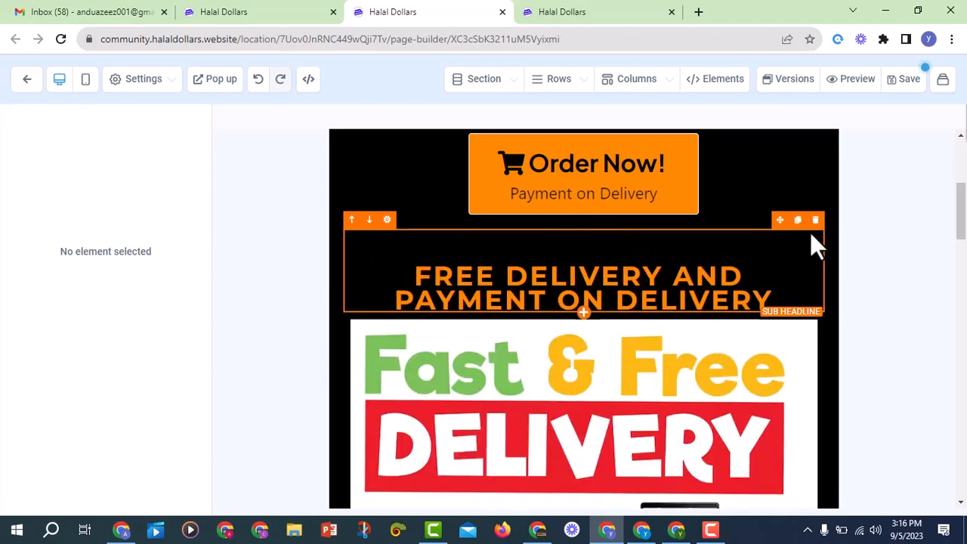
click(815, 220)
click(815, 220)
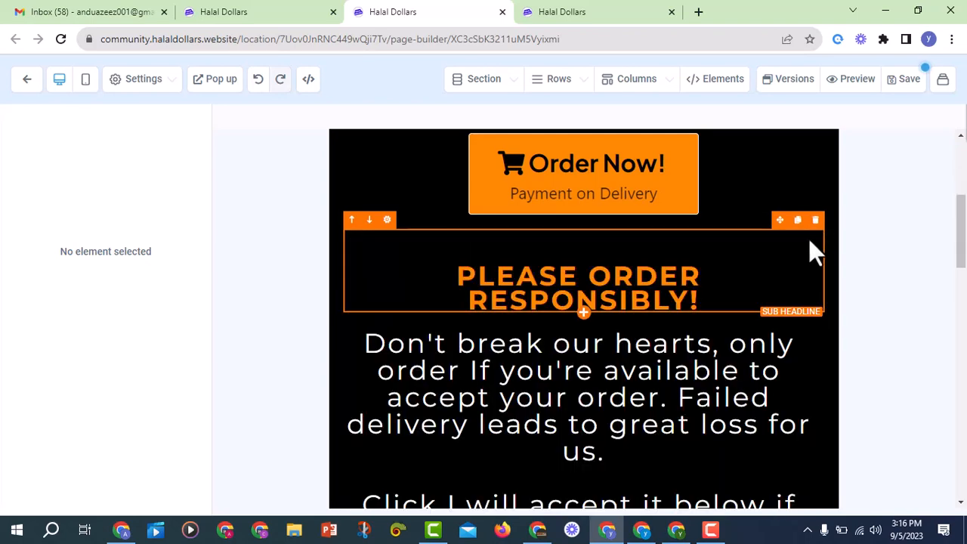
click(815, 220)
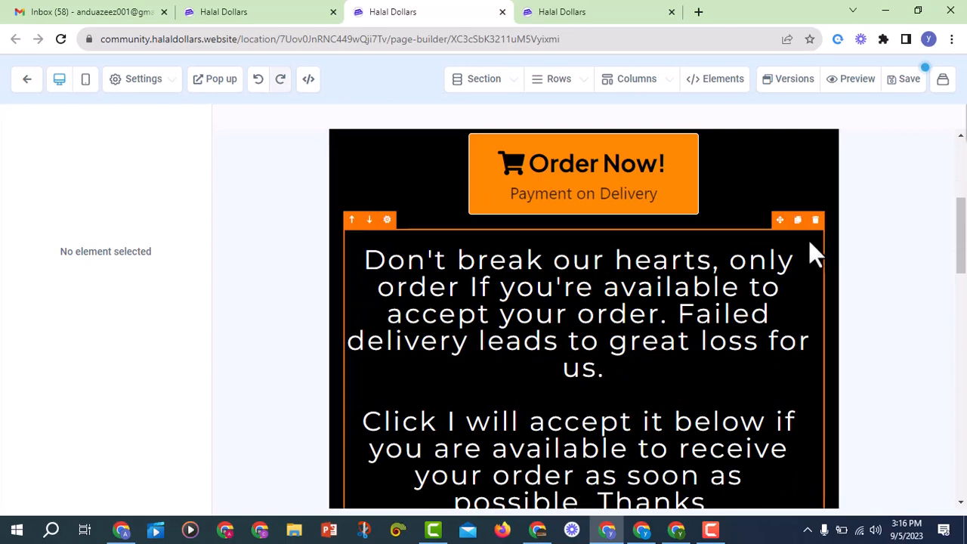
scroll(755, 270, down, 2)
scroll(733, 332, up, 2)
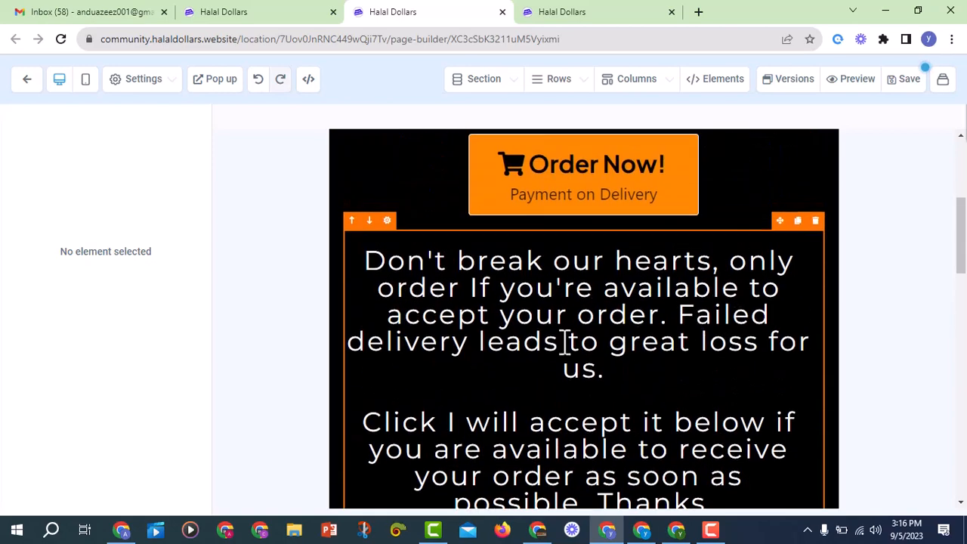
scroll(596, 342, up, 4)
scroll(641, 341, down, 2)
scroll(672, 332, down, 5)
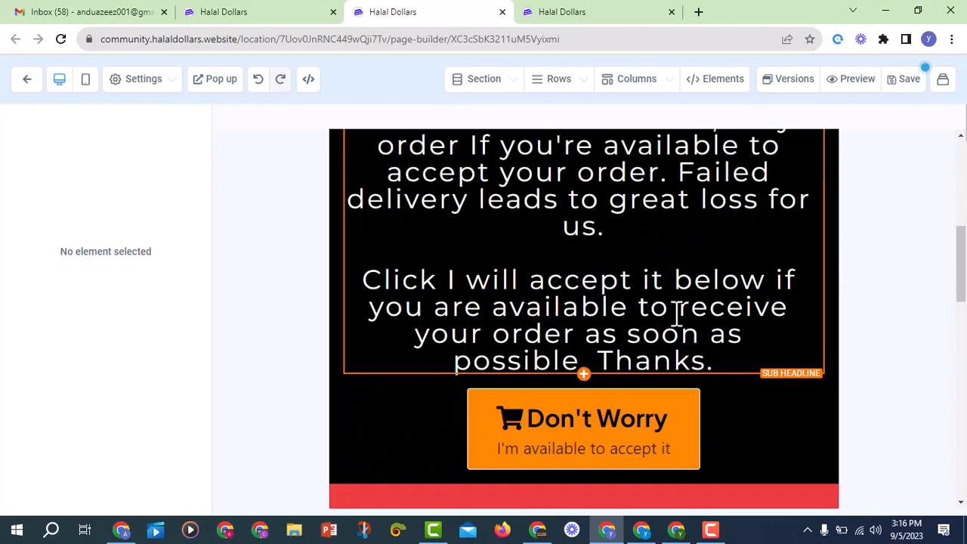
scroll(770, 363, up, 4)
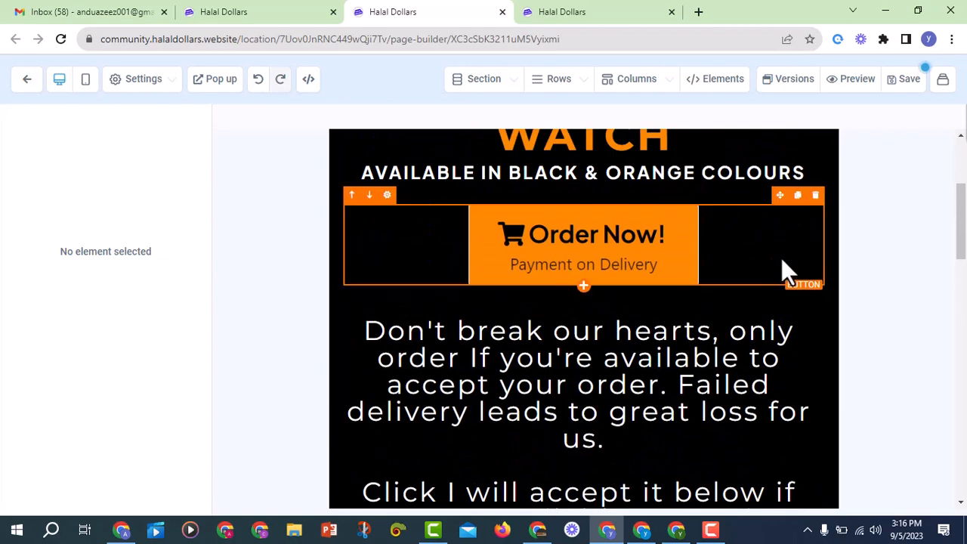
Delete the top Order Now button row, the red promo price section and the order form section
click(814, 195)
scroll(757, 249, down, 4)
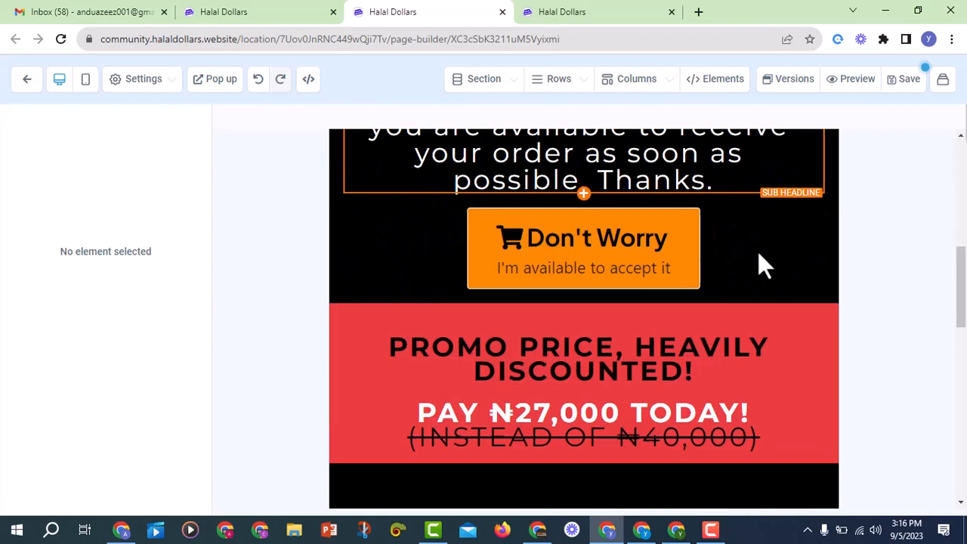
scroll(759, 287, down, 2)
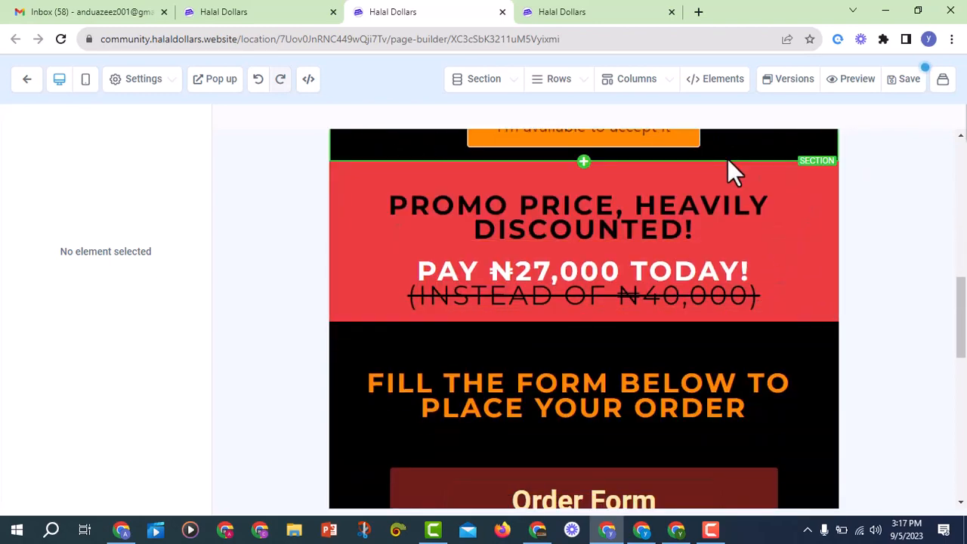
scroll(733, 169, up, 1)
scroll(709, 226, up, 3)
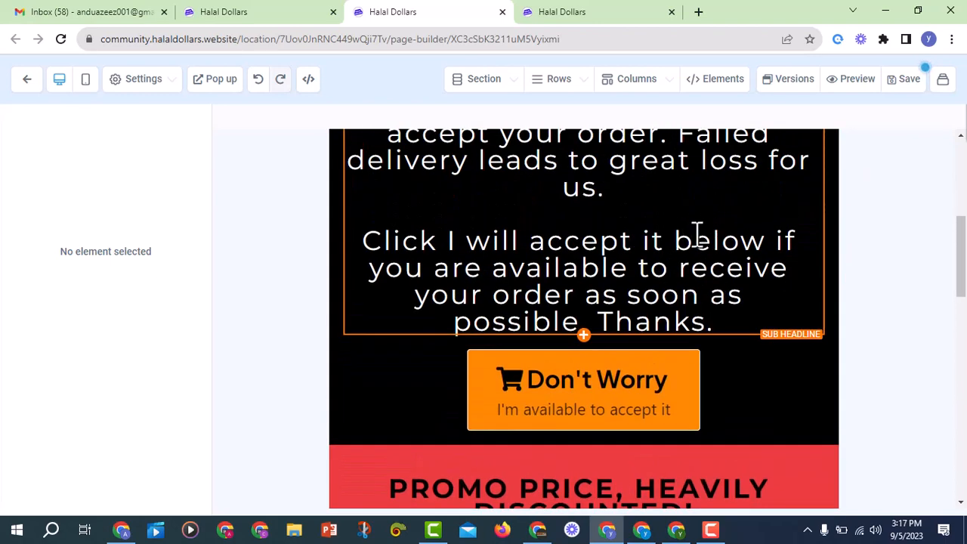
scroll(693, 277, down, 3)
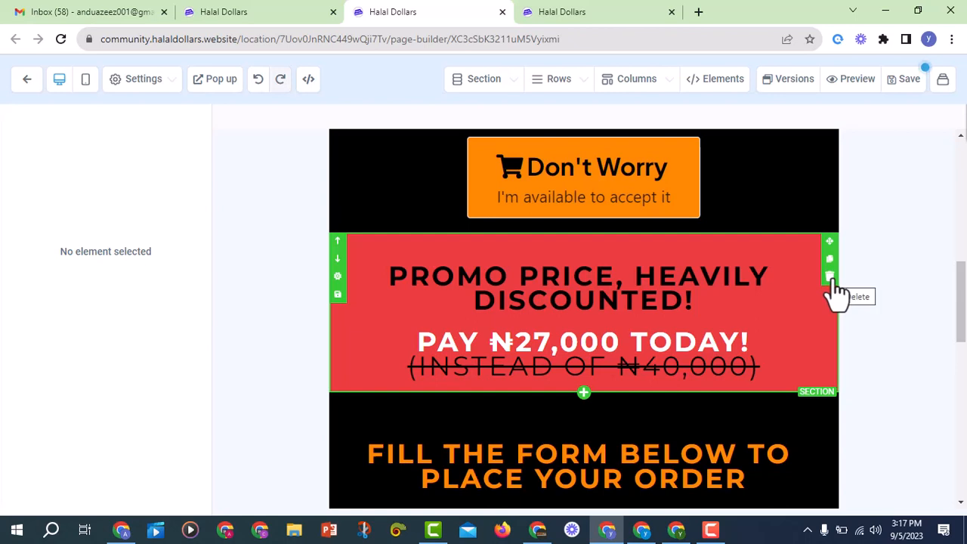
click(829, 277)
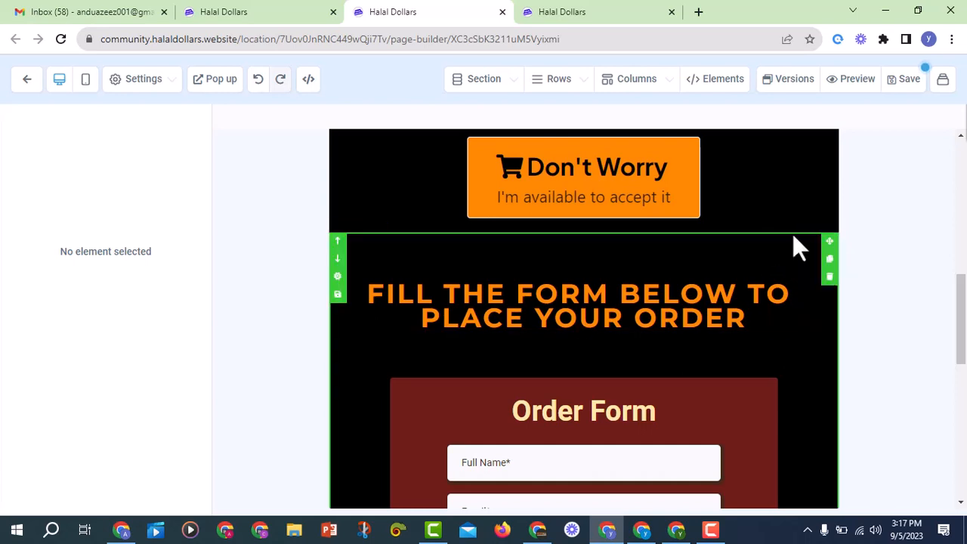
click(829, 276)
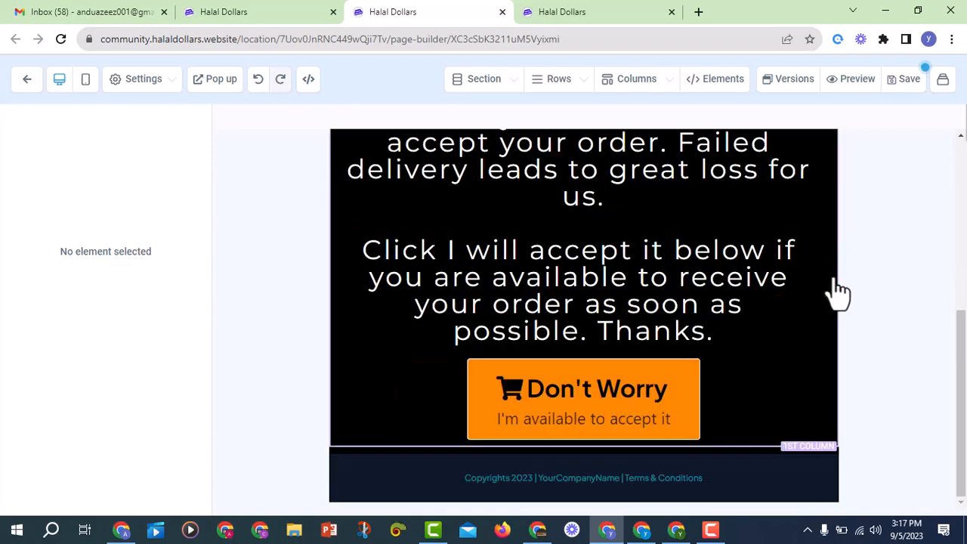
scroll(764, 264, up, 5)
scroll(756, 257, down, 3)
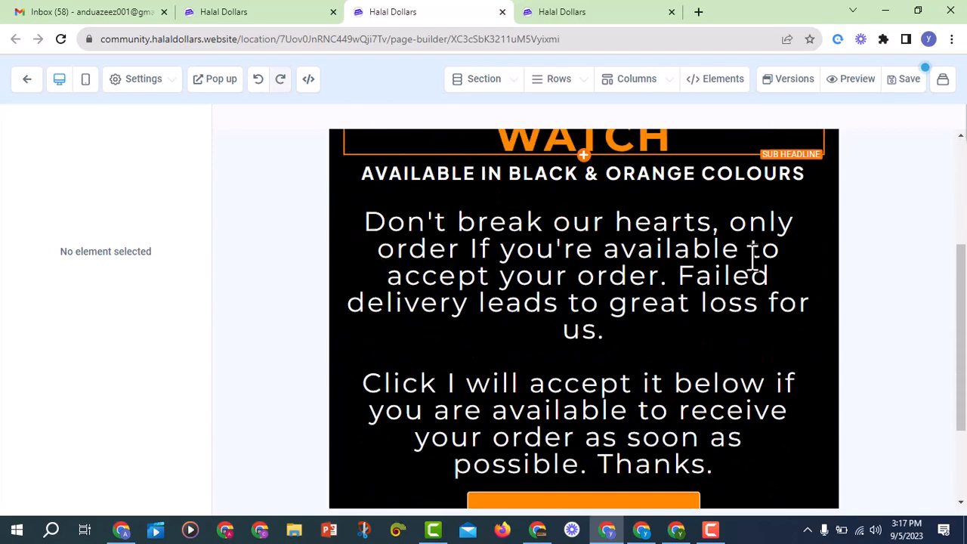
scroll(702, 255, up, 3)
Change the headings to 'CONGRATULATIONS!!' and 'ORDER PLACED SUCCESSFULLY'
click(633, 257)
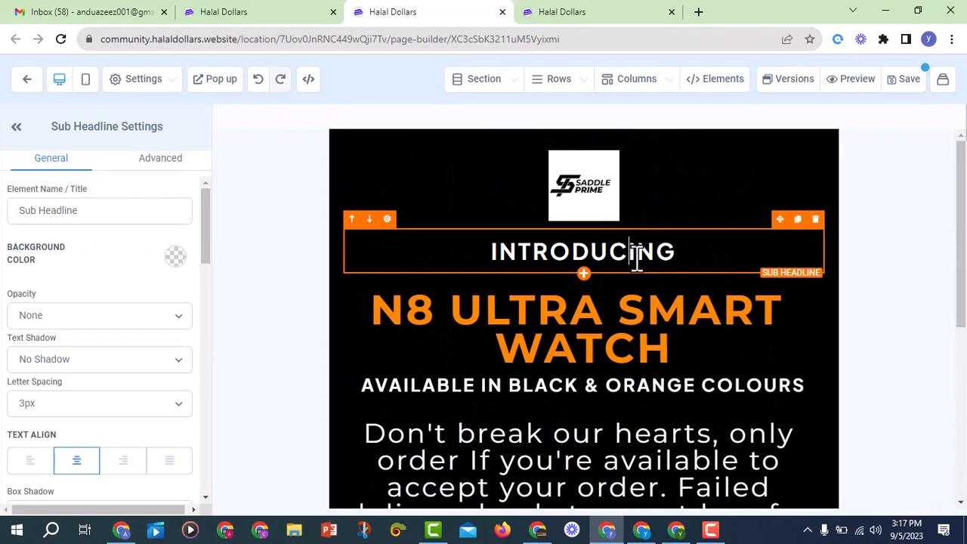
double_click(679, 252)
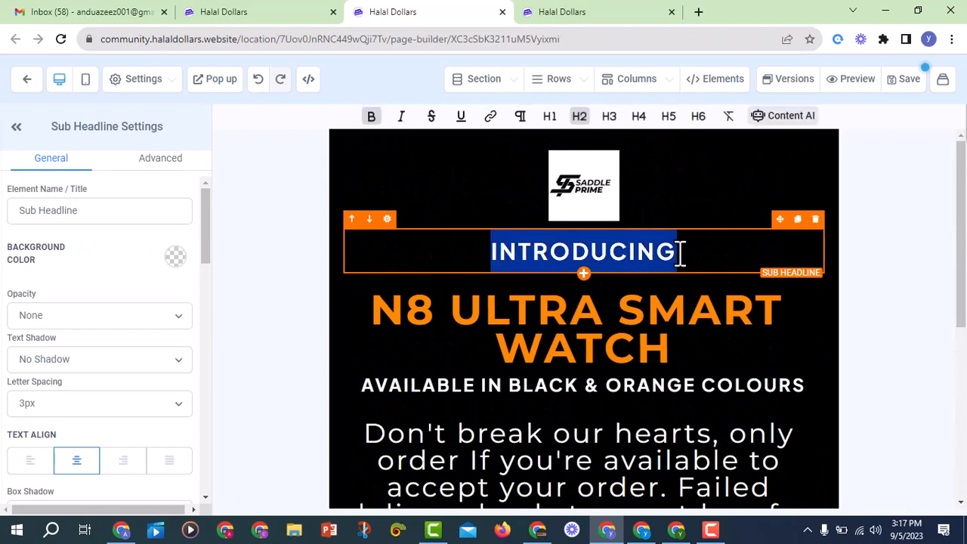
text(C)
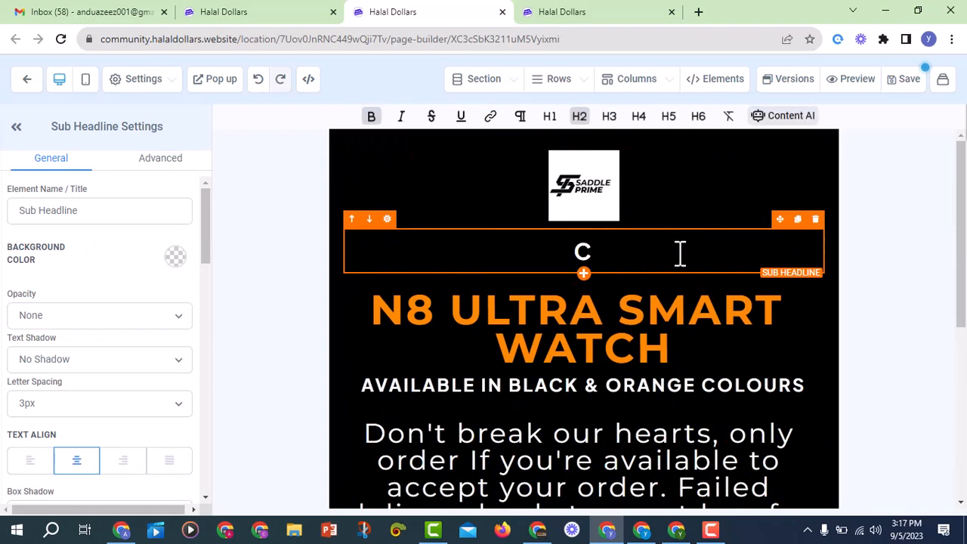
text(ONGRATULATIONS!!)
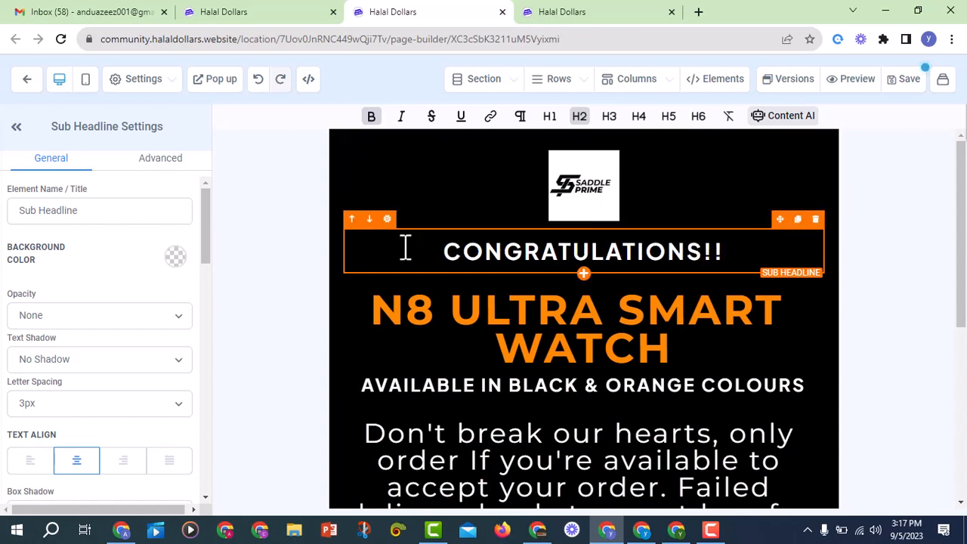
click(705, 308)
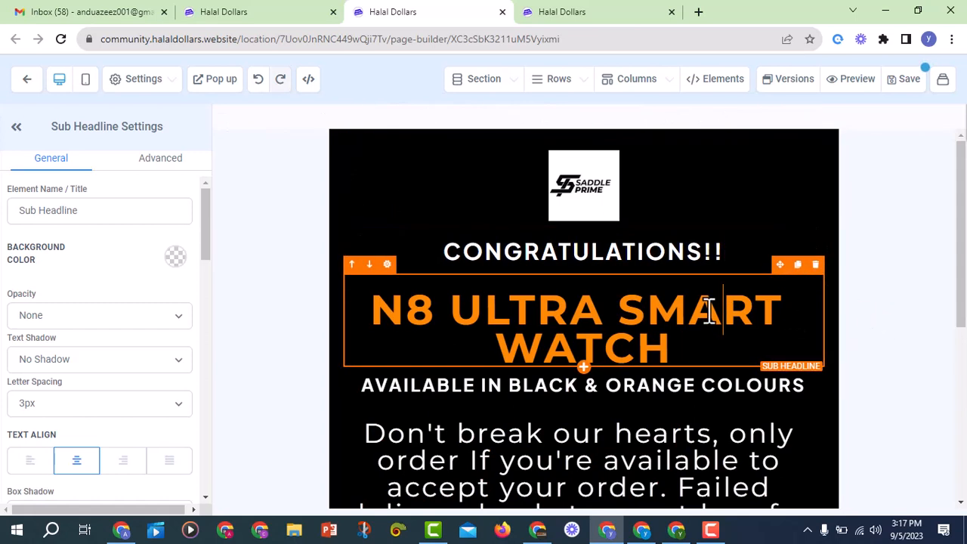
triple_click(677, 348)
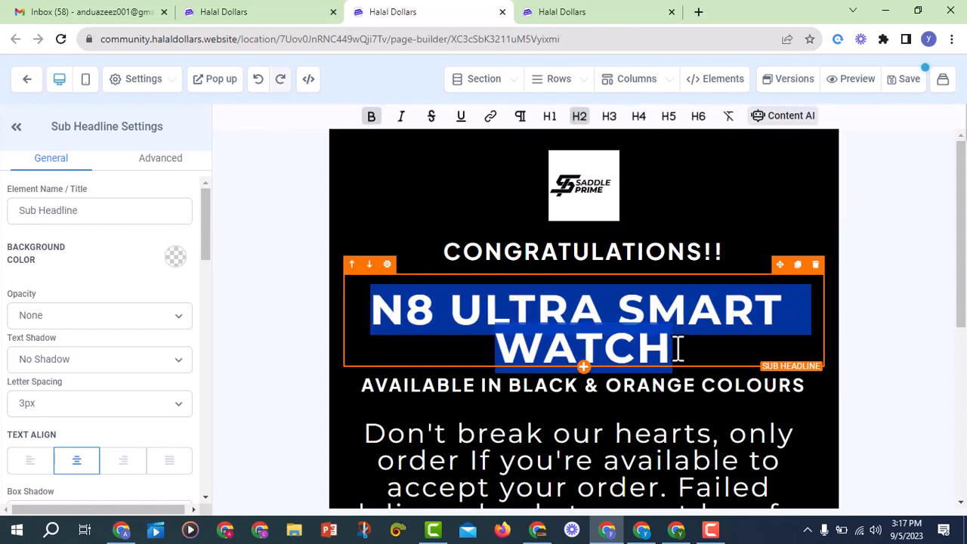
text(ORDER )
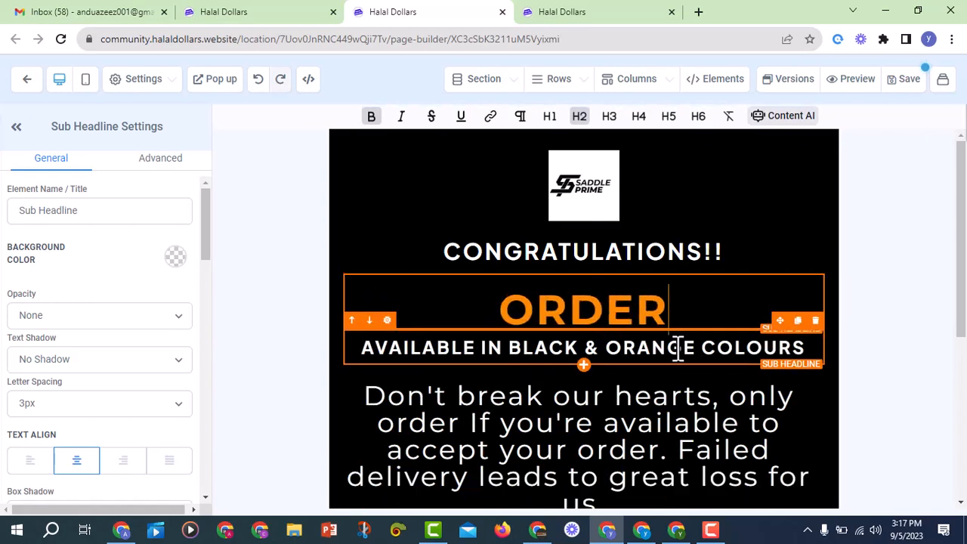
text(PLACE)
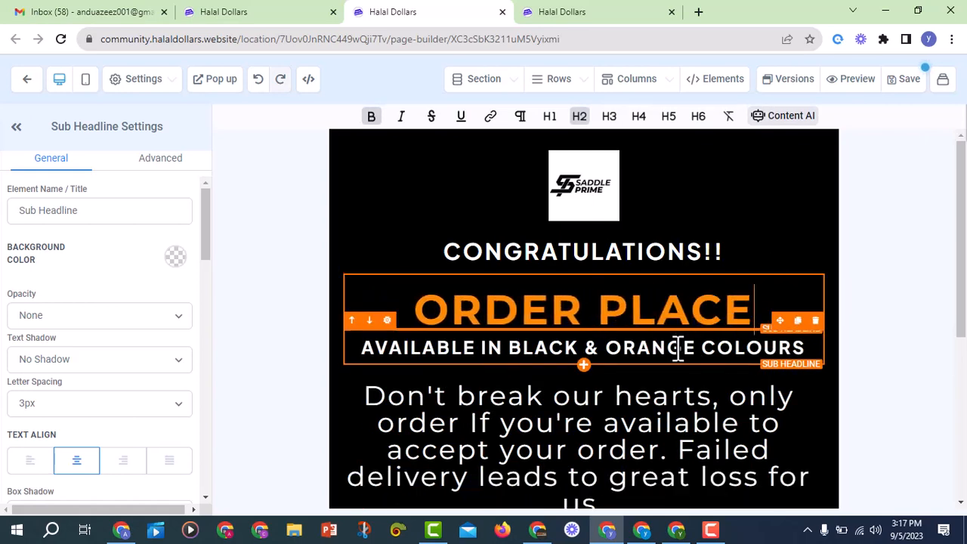
text(D SUCCESSFULLY)
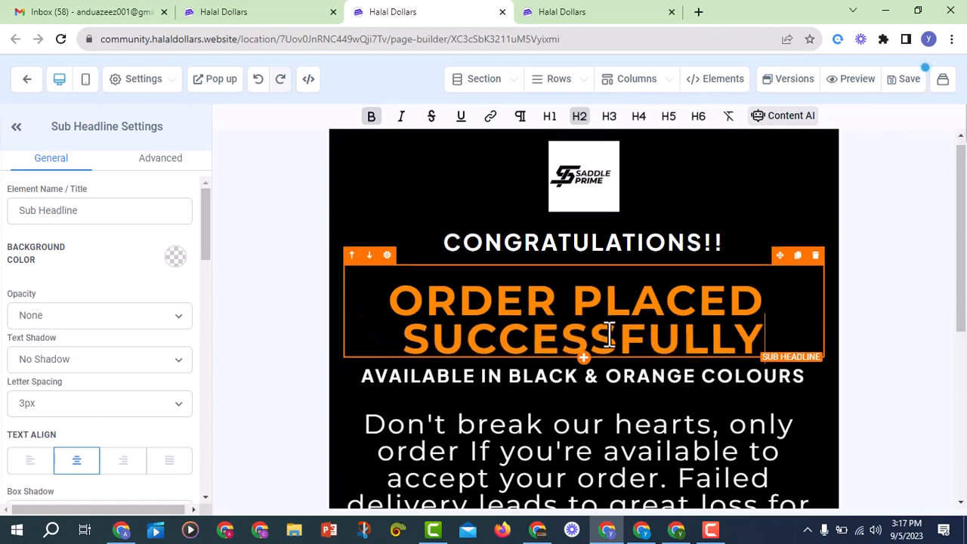
Delete the 'AVAILABLE IN BLACK & ORANGE COLOURS' line
scroll(609, 333, down, 2)
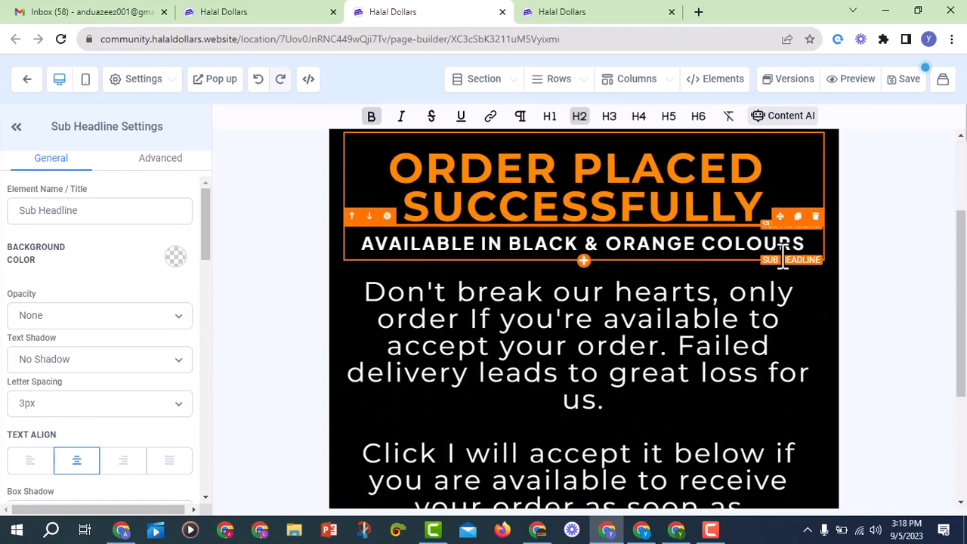
click(815, 218)
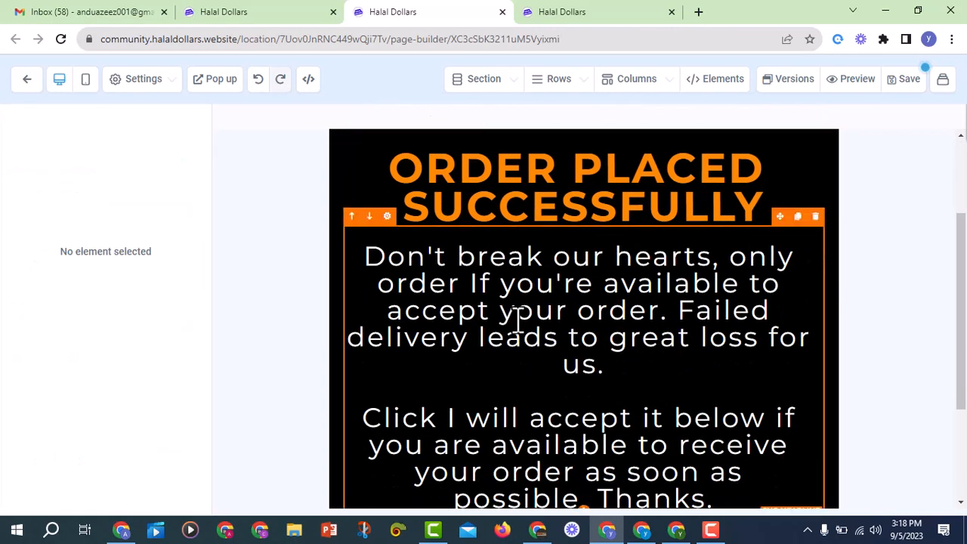
click(544, 306)
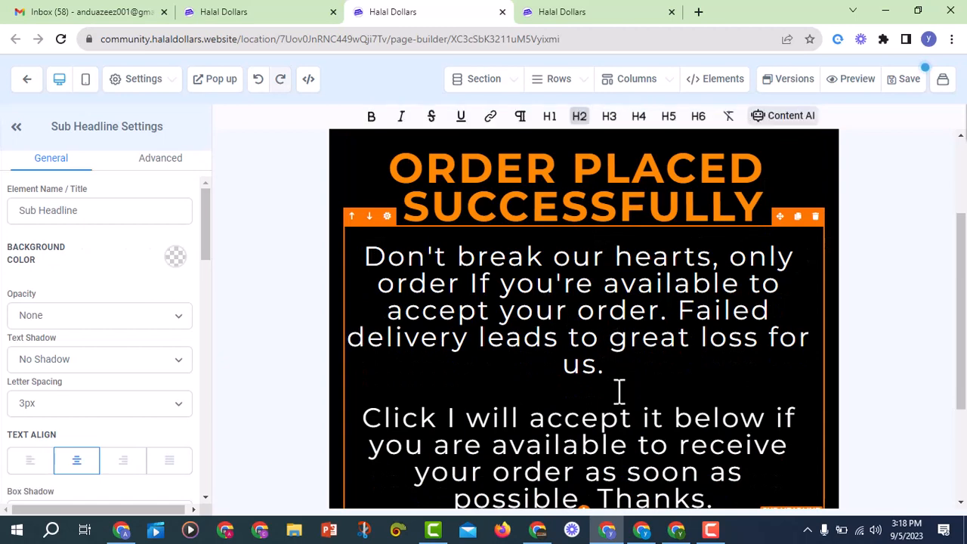
Replace the paragraph with 'One of our customer care attendants will reach out to you to confirm your order.'
key(ctrl+a)
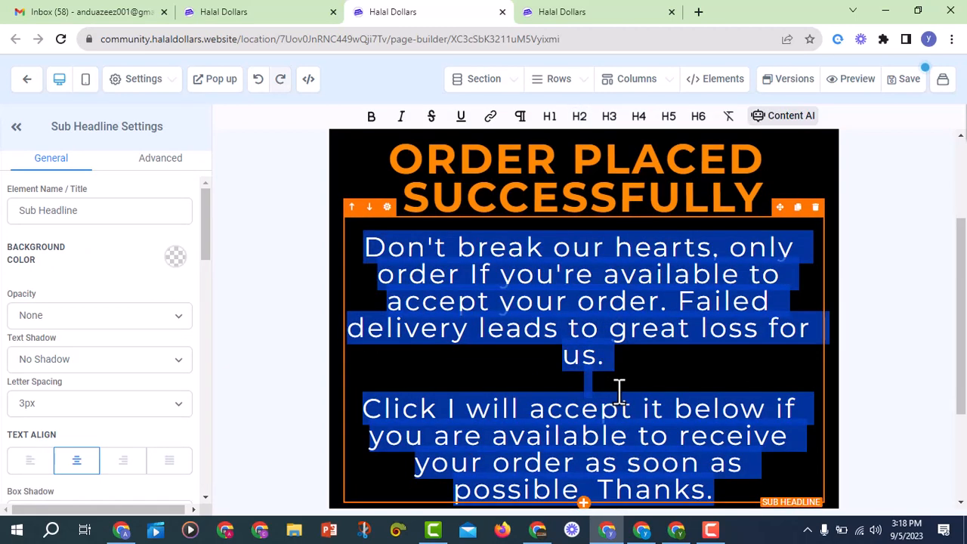
key(BackSpace)
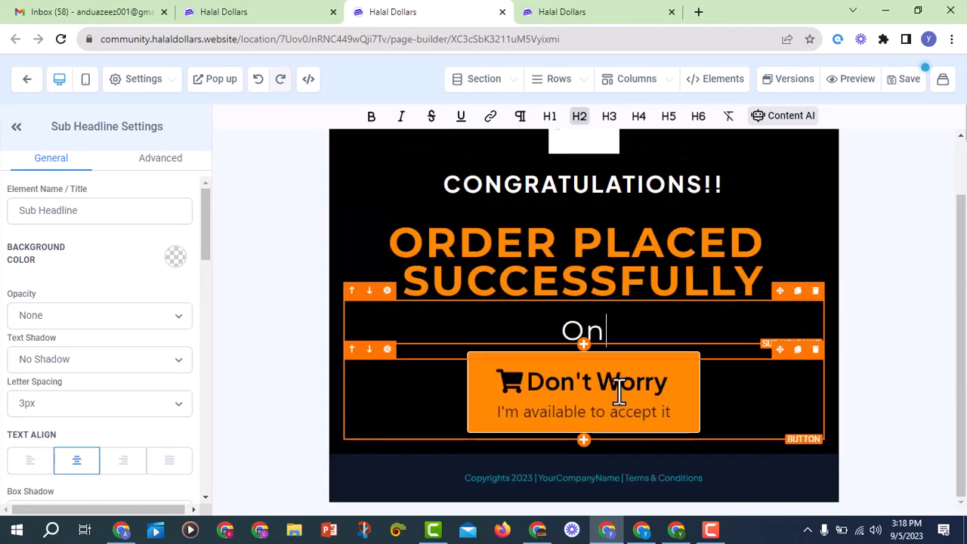
text(One i)
key(BackSpace)
text(o)
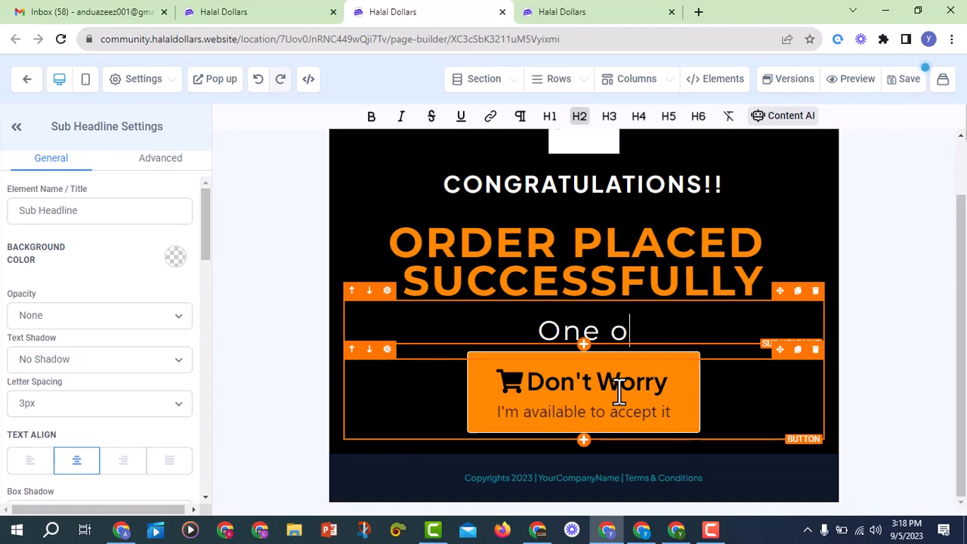
text(f ou)
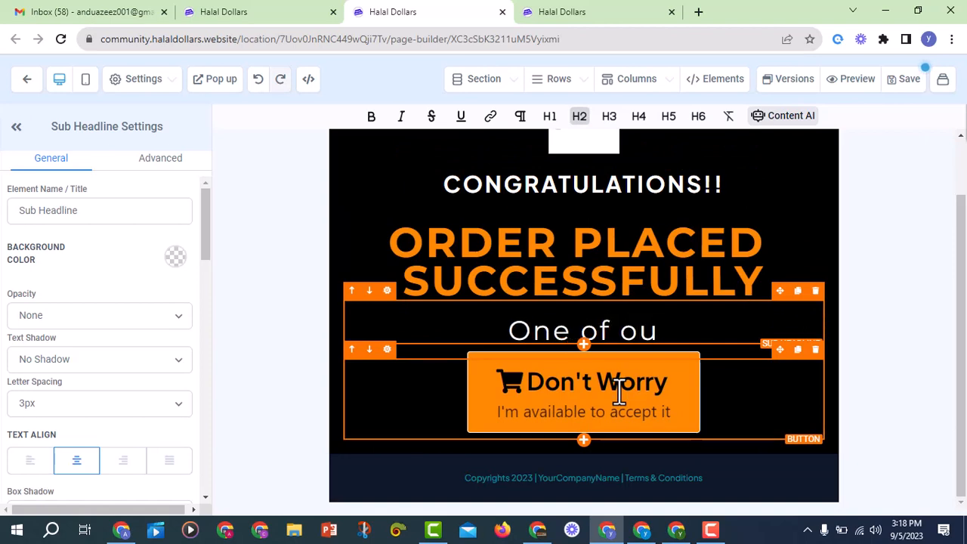
text(r cus)
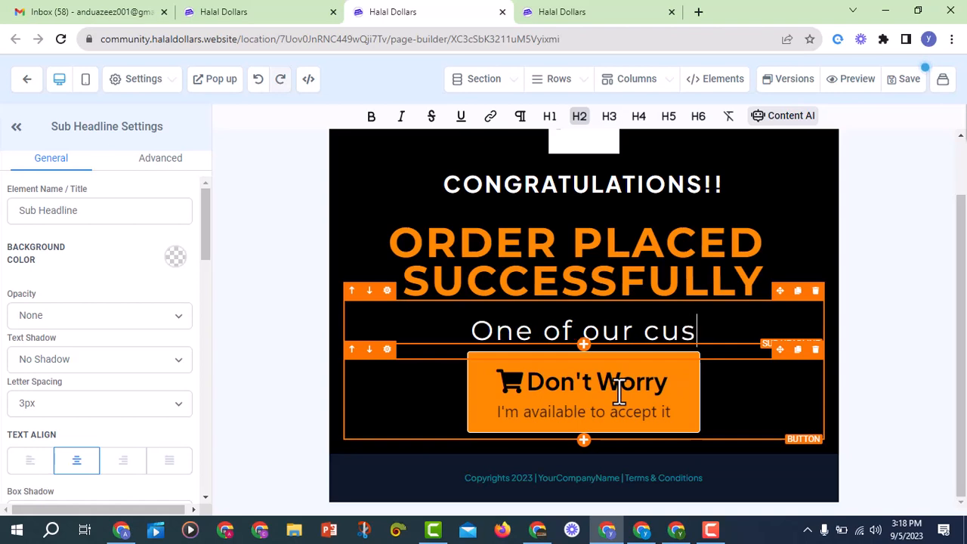
text(tomer c)
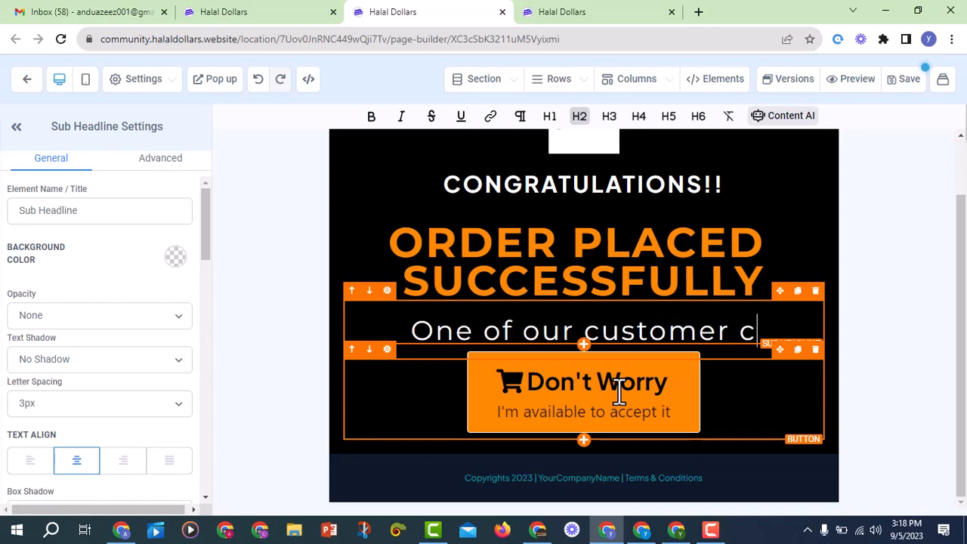
text(are at)
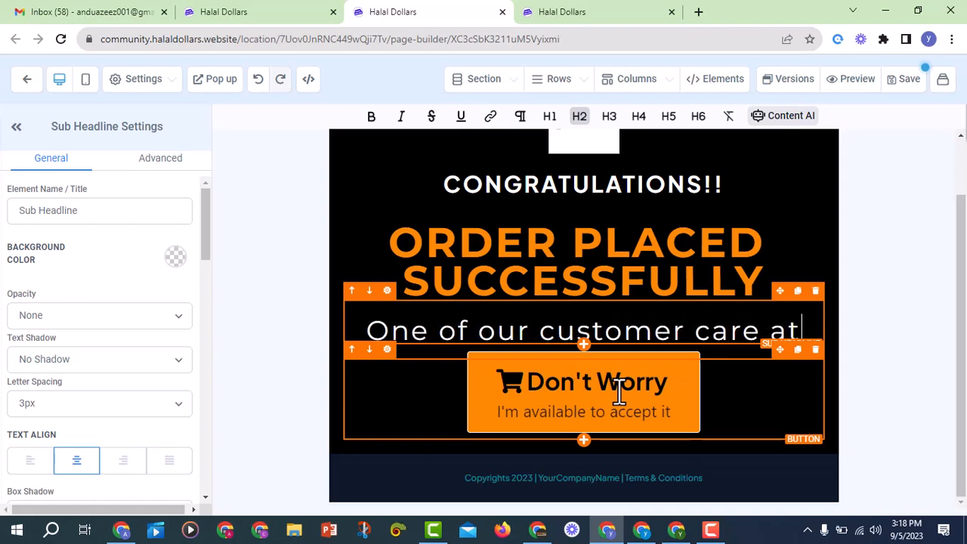
text(tendant)
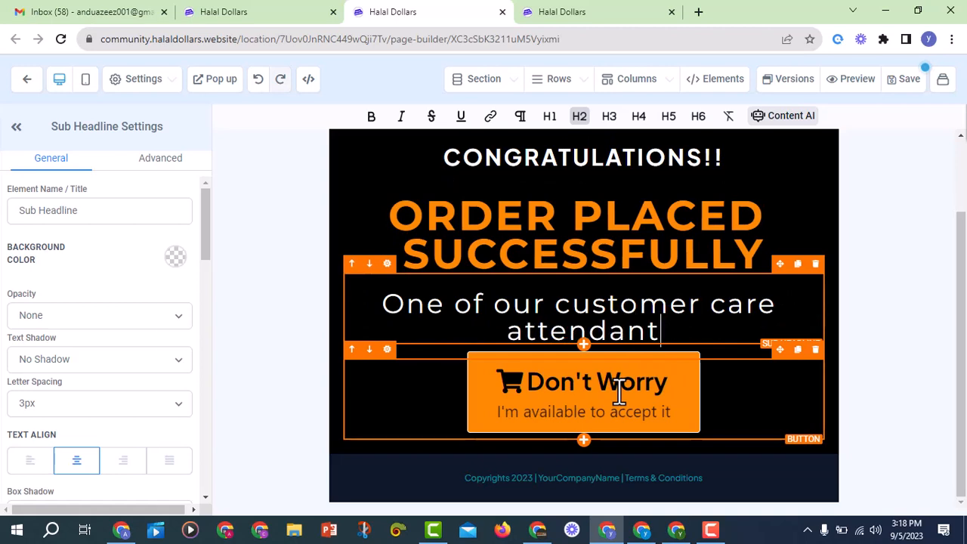
text(s will reach out to )
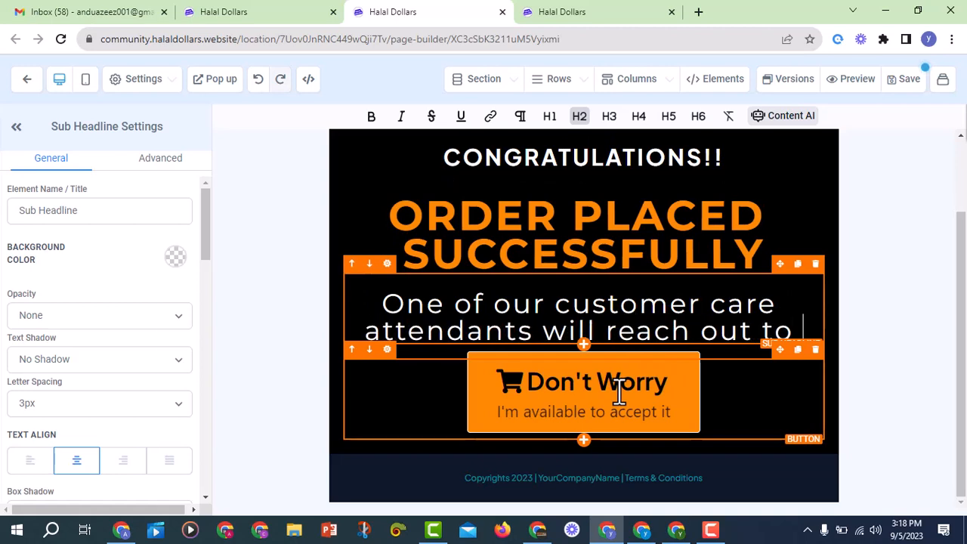
text(to)
key(BackSpace)
key(BackSpace)
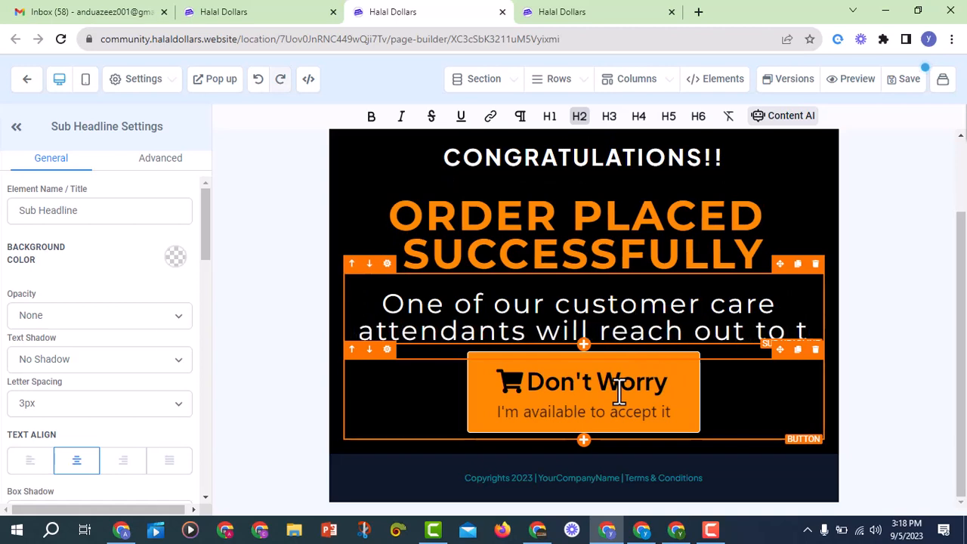
text(you t)
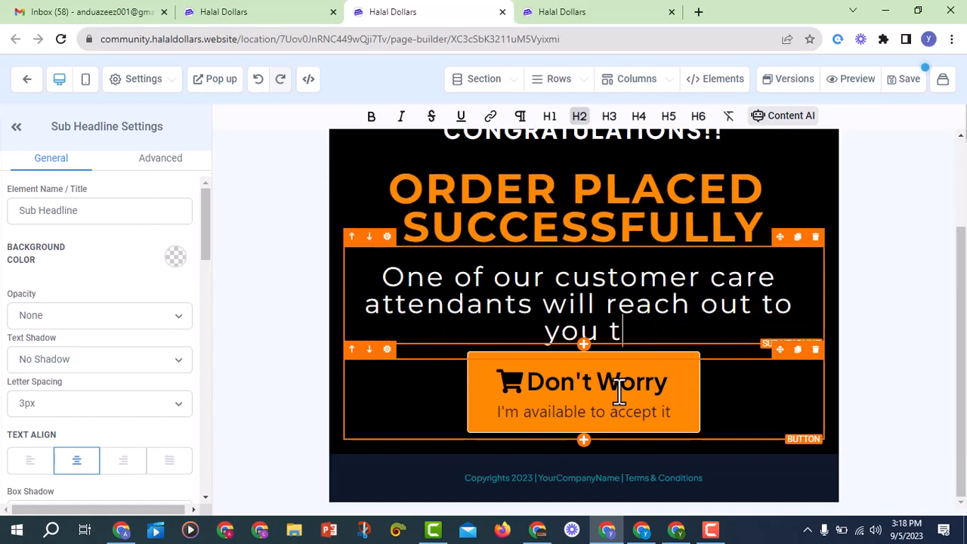
text(o confirm your order.)
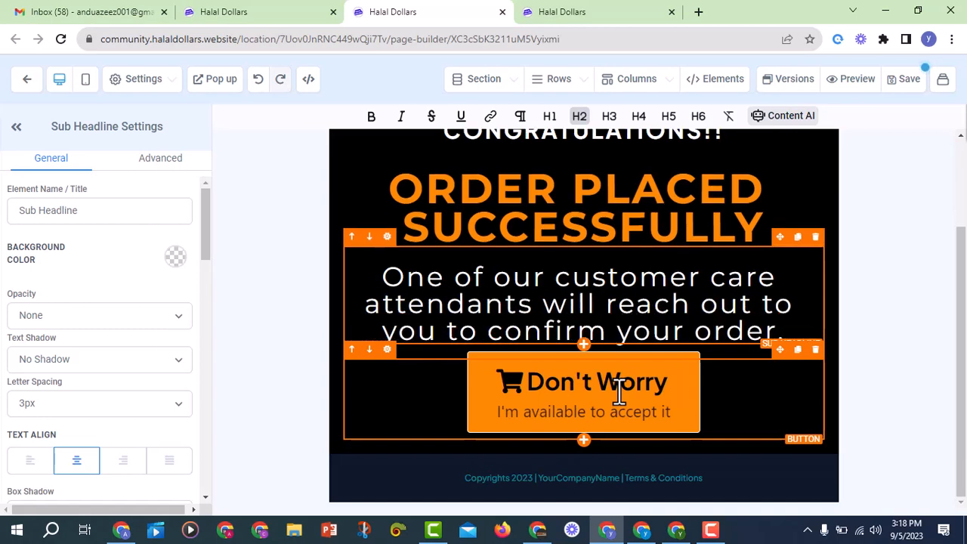
Add a new line inviting customers to click the button and chat on WhatsApp, spelled 'WhatsApp'
key(Return)
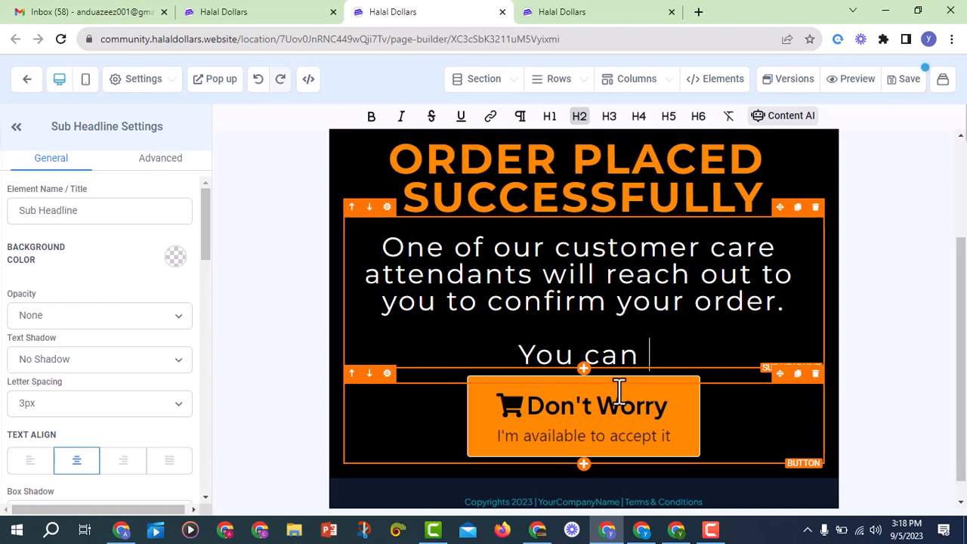
text(You can al)
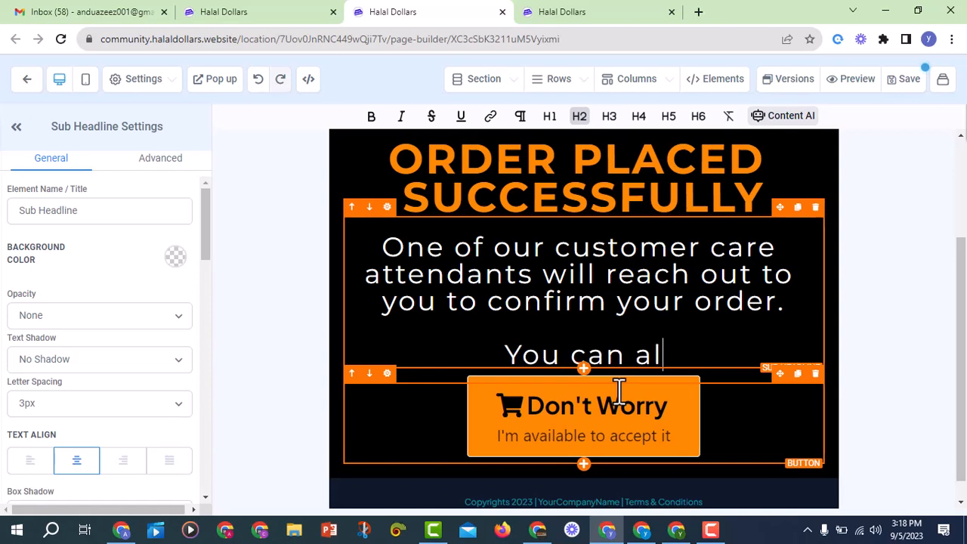
text(so cli)
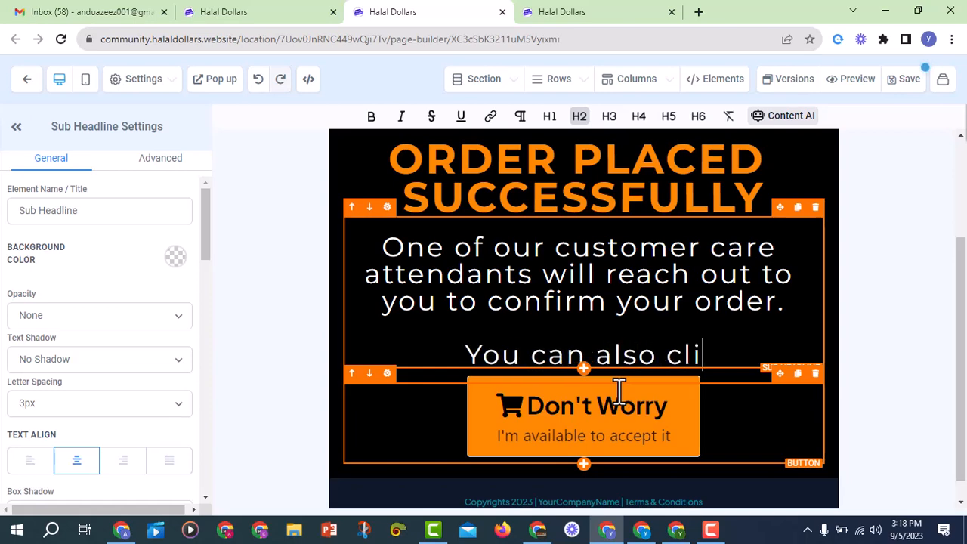
text(ck on the c)
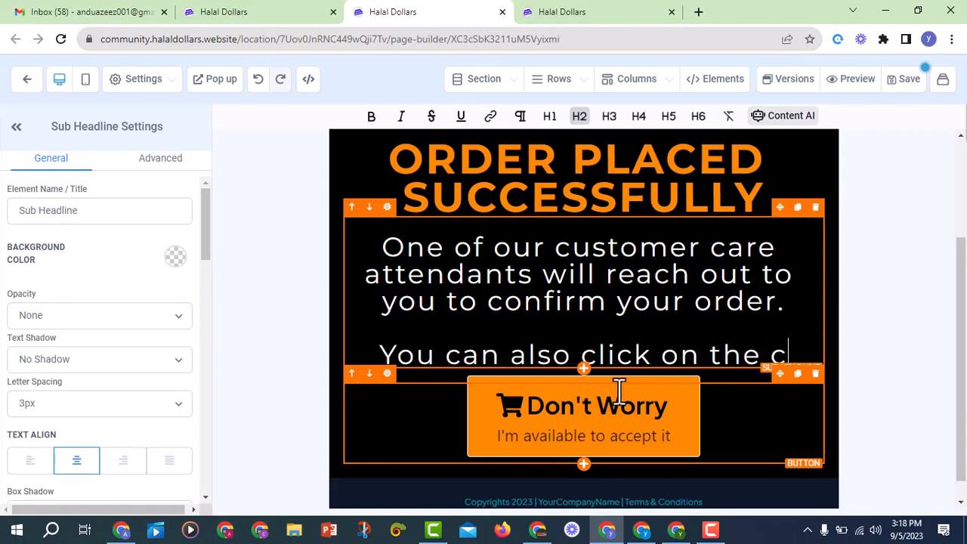
key(BackSpace)
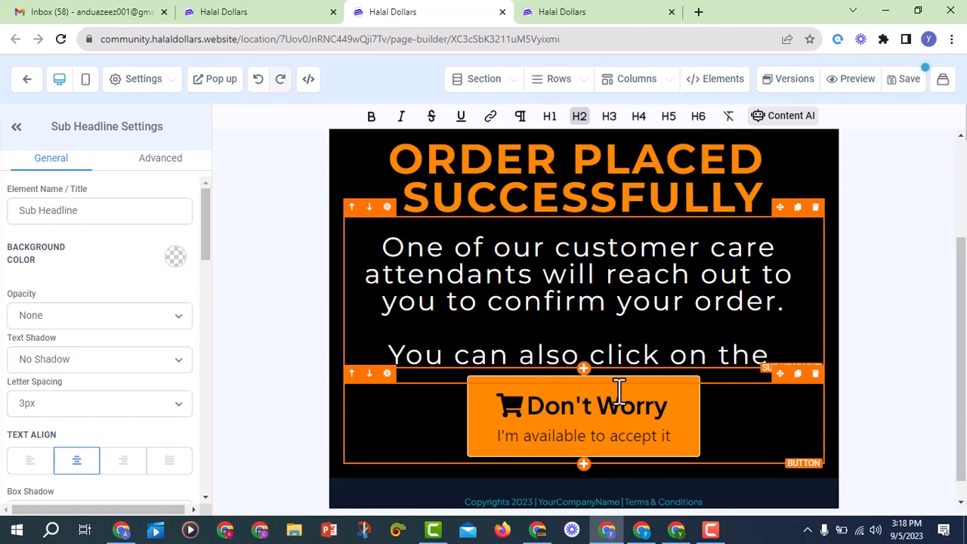
text(tt)
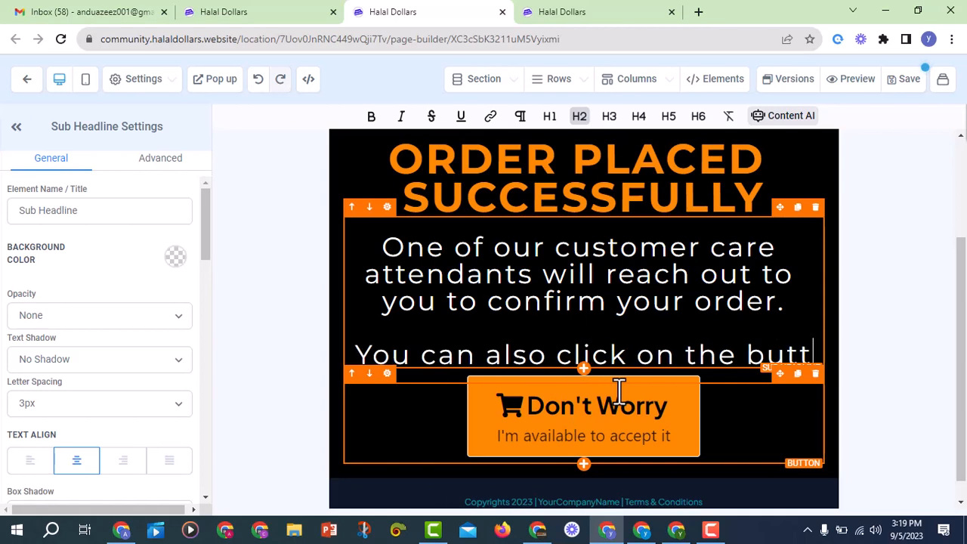
text(on below t)
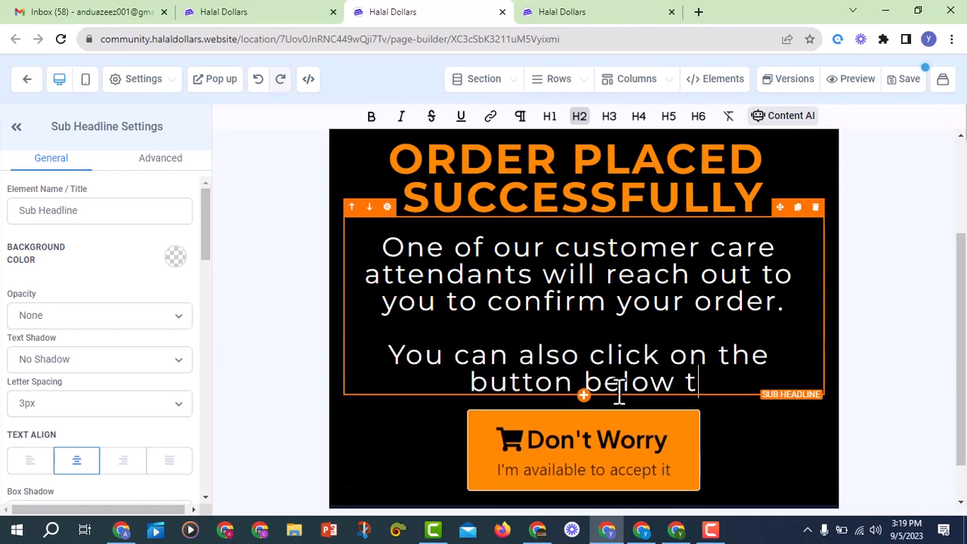
text(o chat )
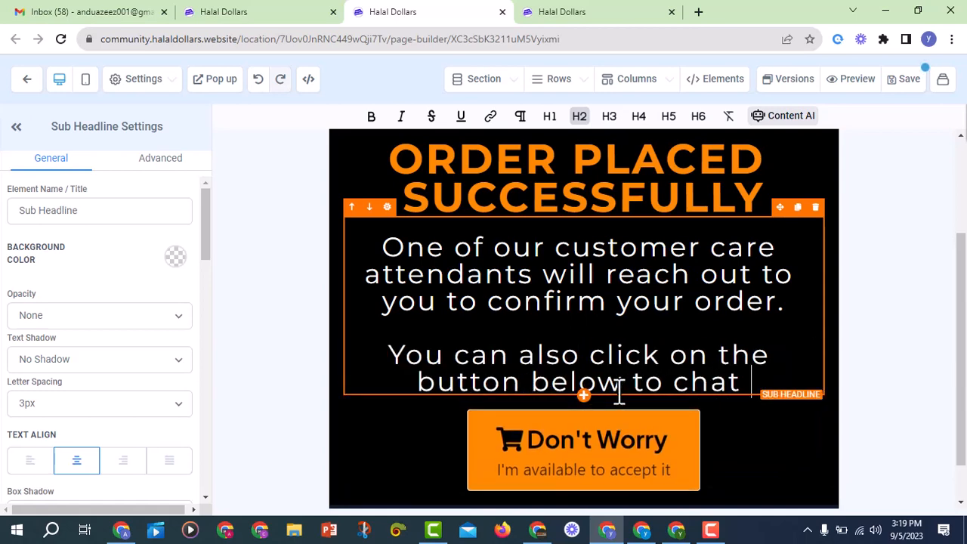
text(with us o)
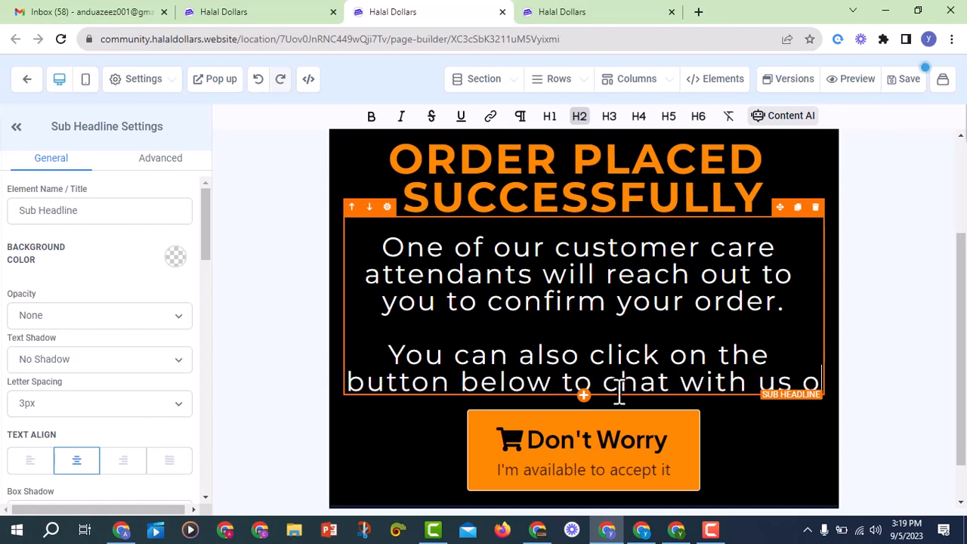
text(n whatsapp.)
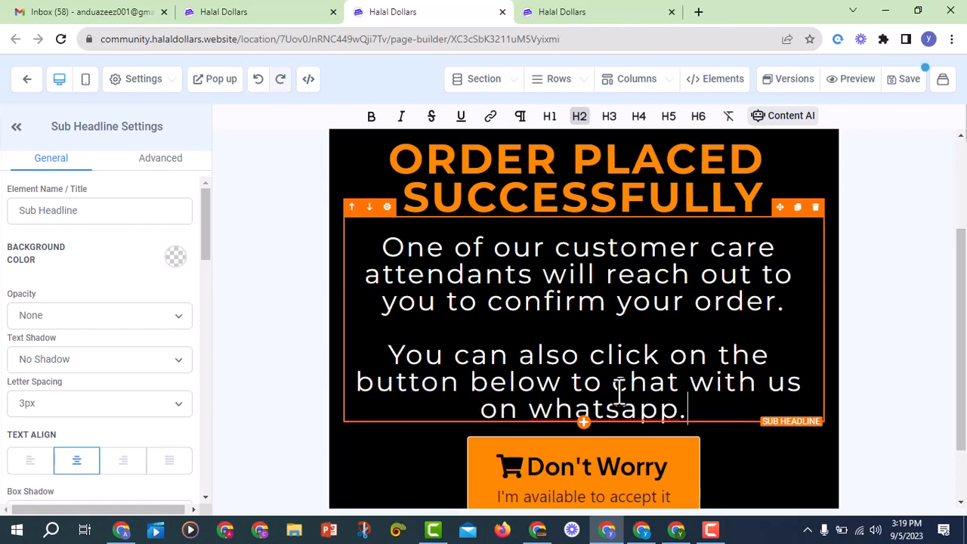
text( Thanks.)
scroll(568, 274, down, 1)
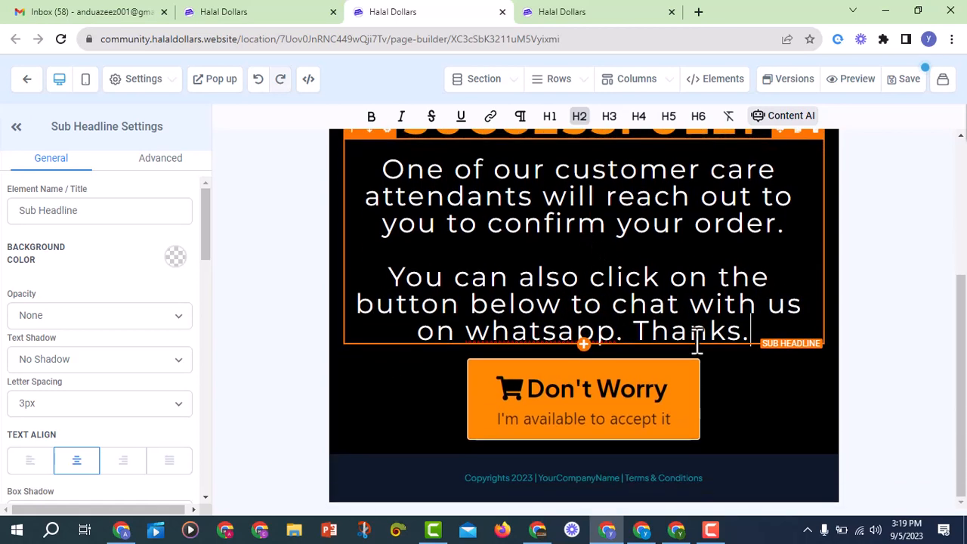
scroll(546, 358, up, 1)
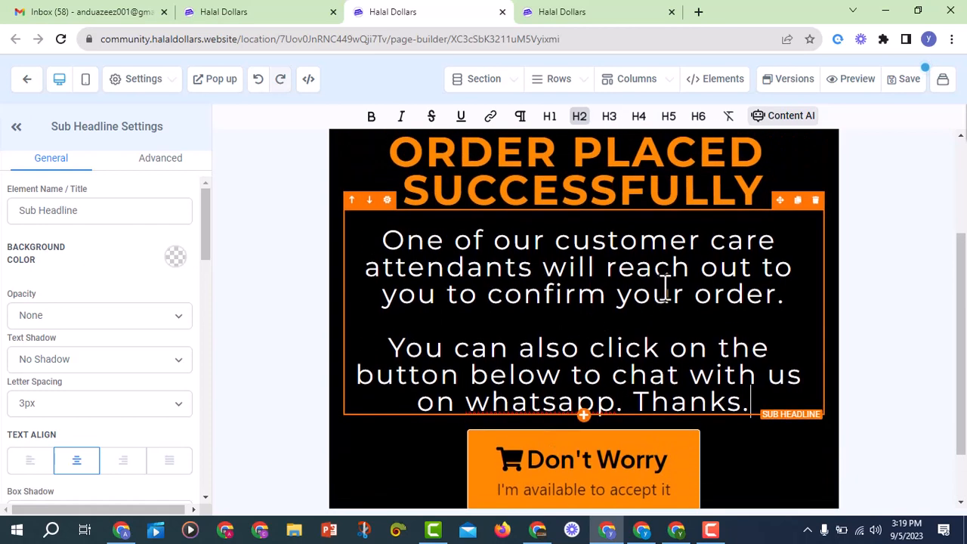
right_click(533, 401)
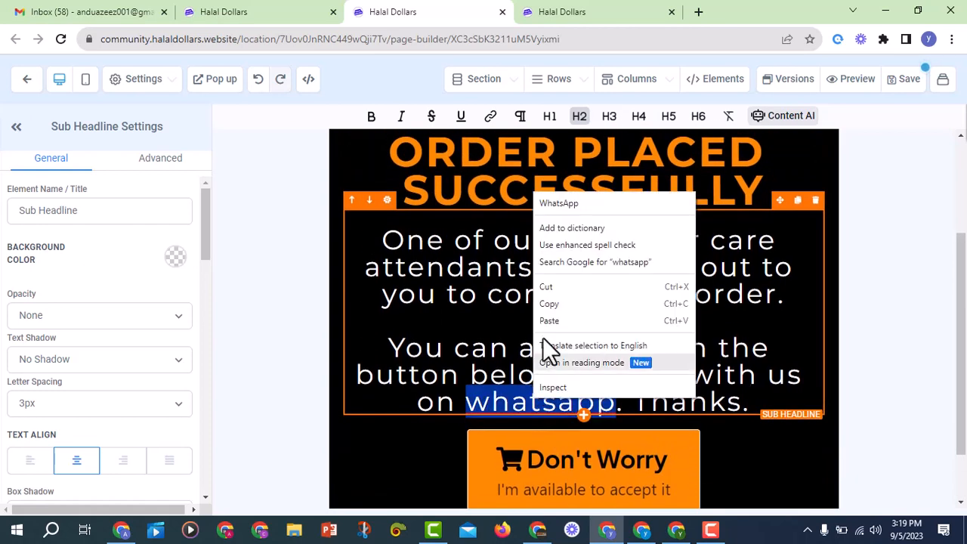
click(568, 202)
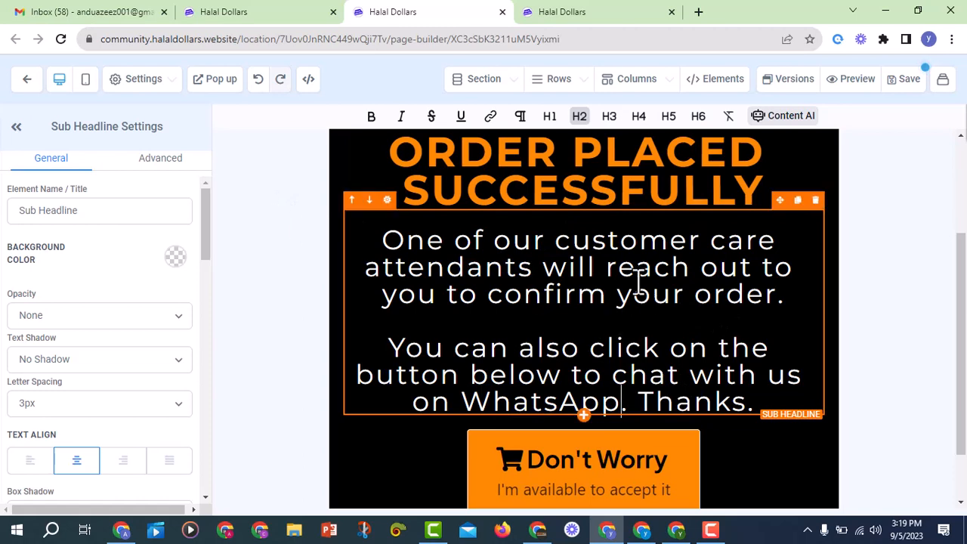
Set the sub-headline's Margin Top and Margin Bottom to 30 in Spacing Options
scroll(532, 280, up, 2)
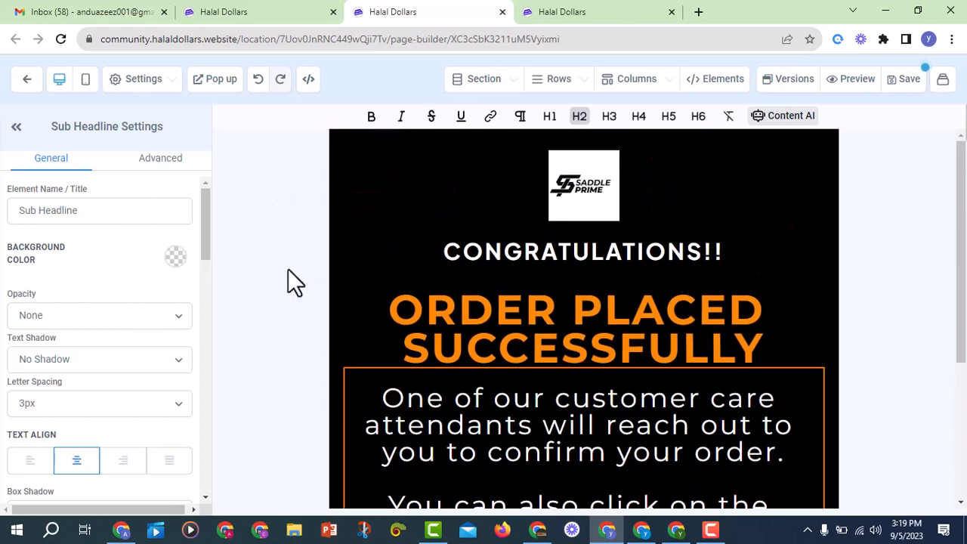
scroll(503, 287, down, 2)
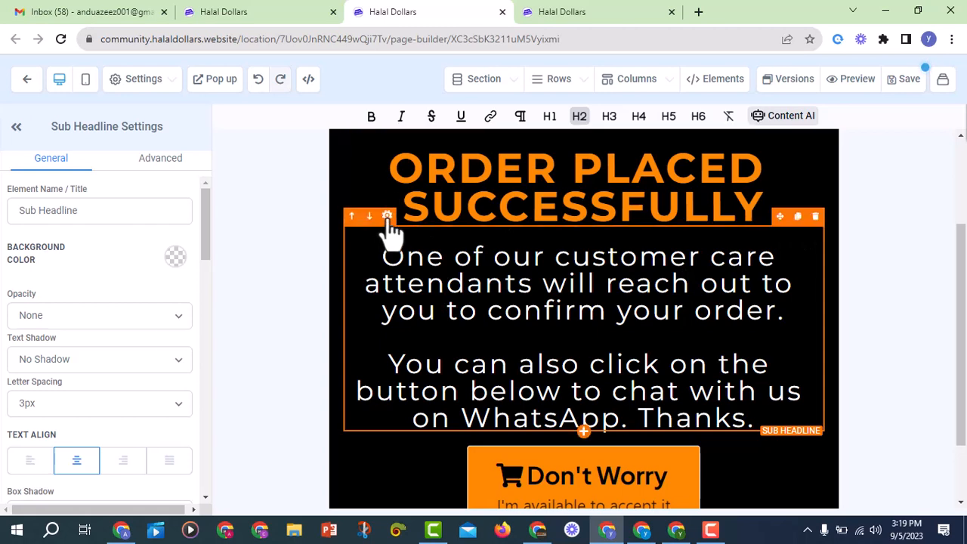
scroll(72, 336, down, 8)
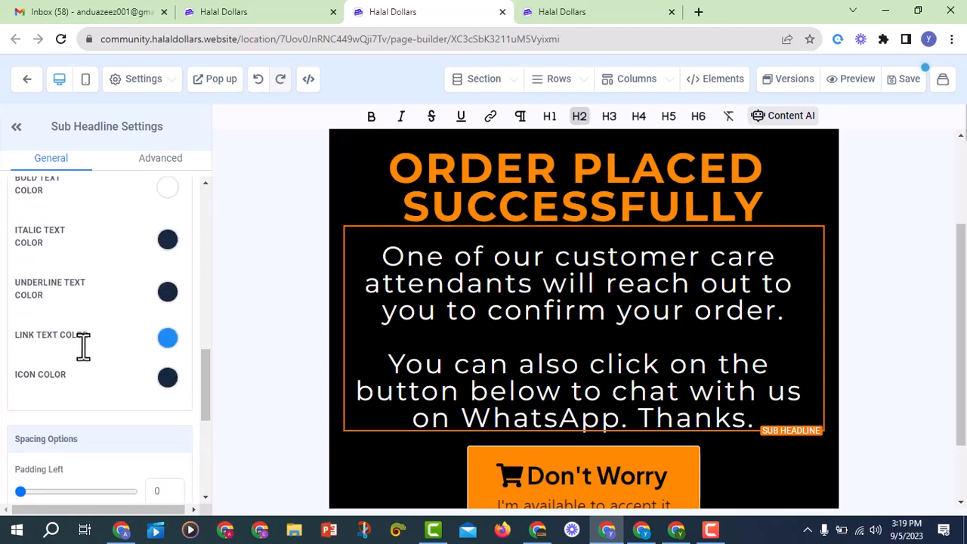
scroll(83, 346, down, 5)
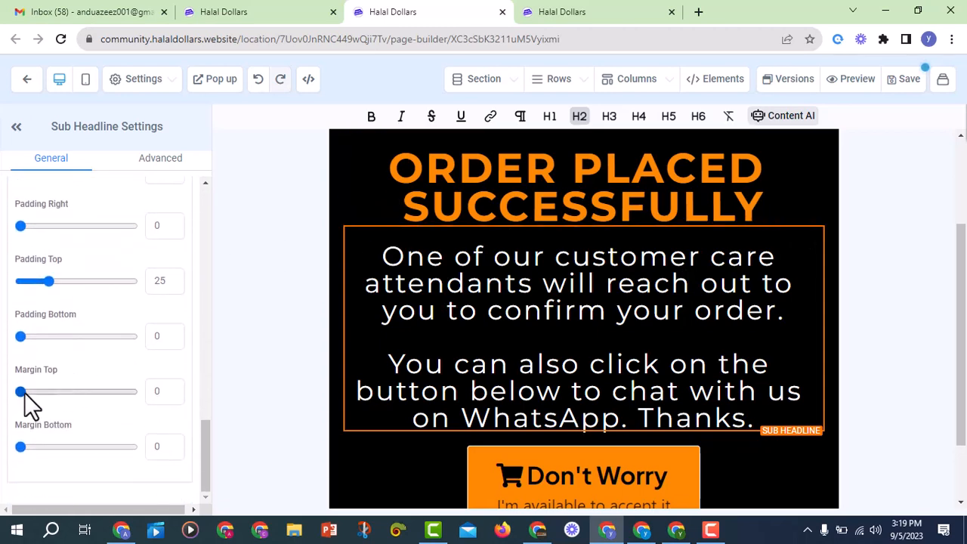
drag(20, 391, 51, 391)
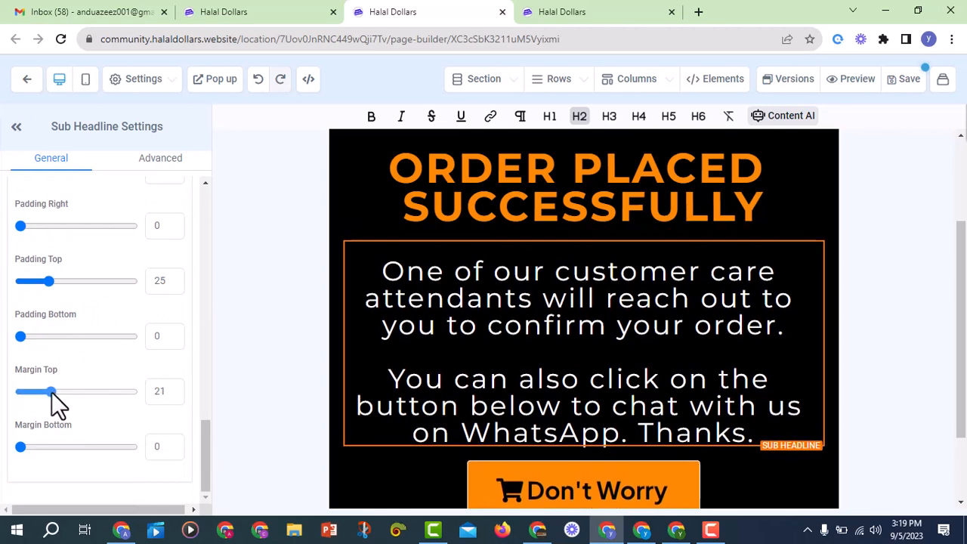
double_click(158, 391)
text(30)
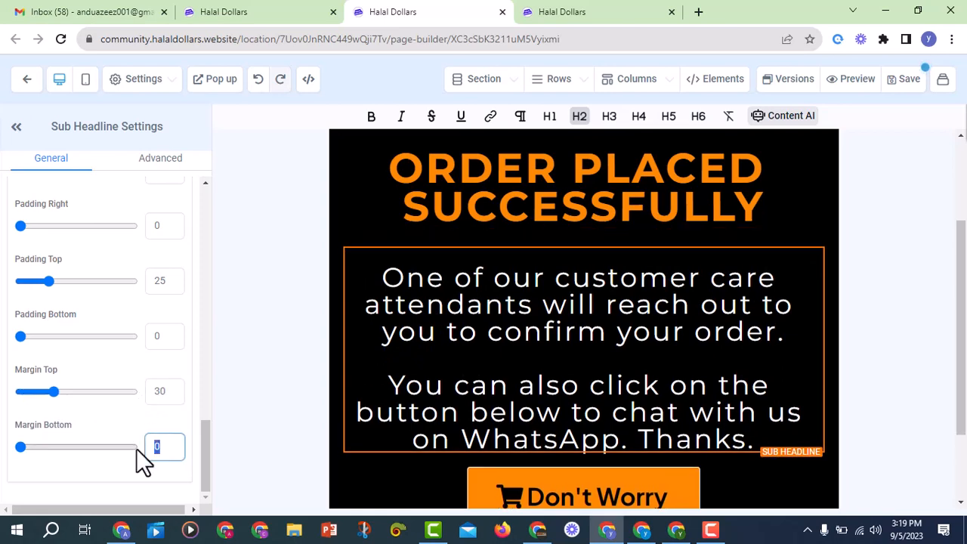
text(30)
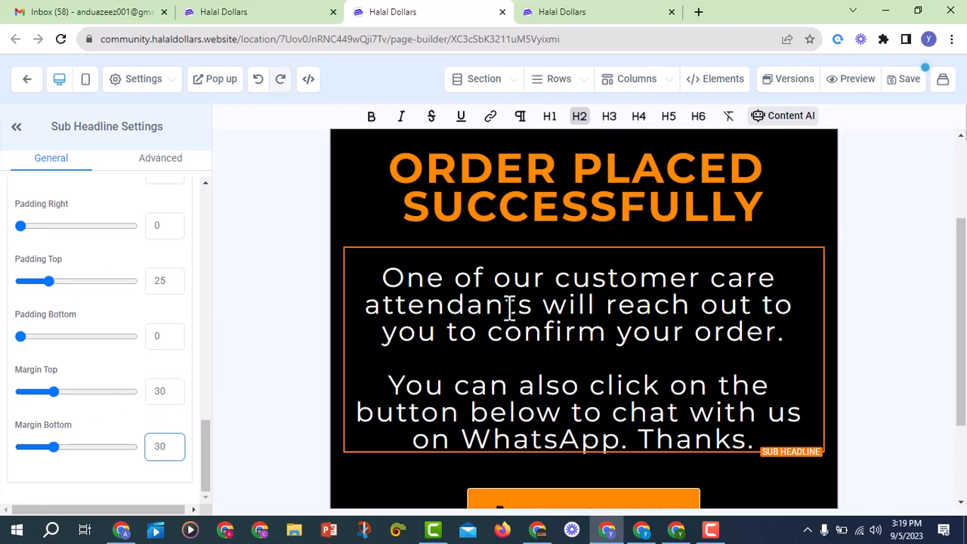
scroll(718, 341, up, 2)
scroll(204, 244, up, 4)
scroll(615, 259, down, 4)
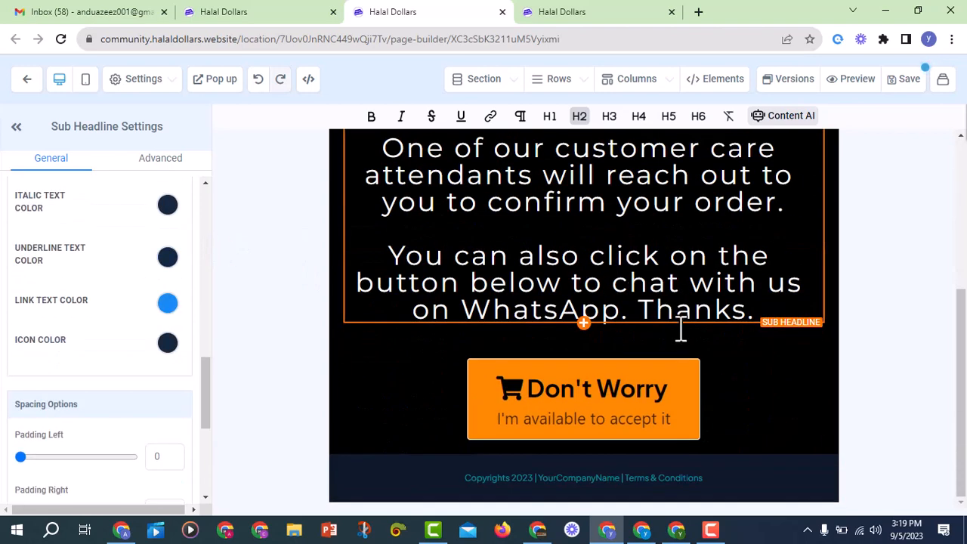
Open Button Settings for the Don't Worry button and scroll the panel to the top
click(639, 412)
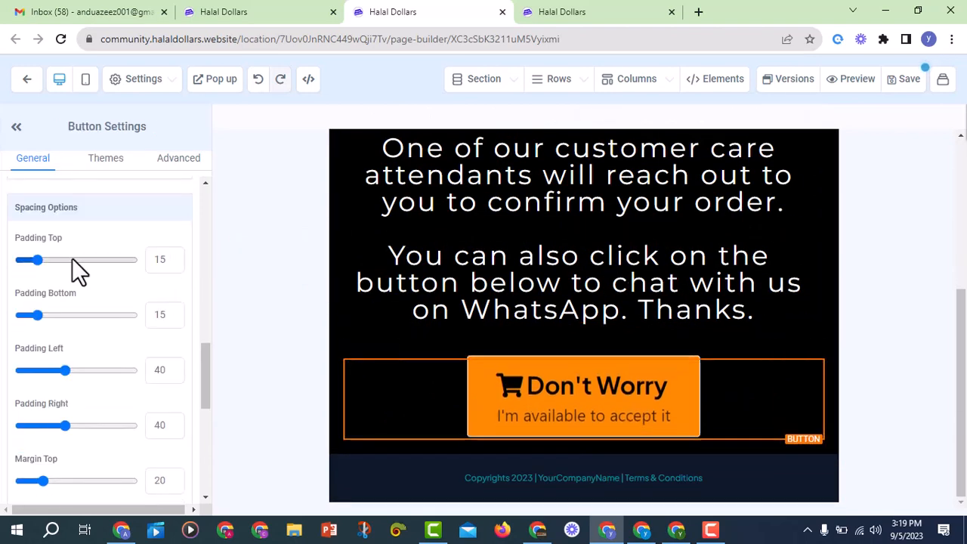
scroll(110, 279, up, 5)
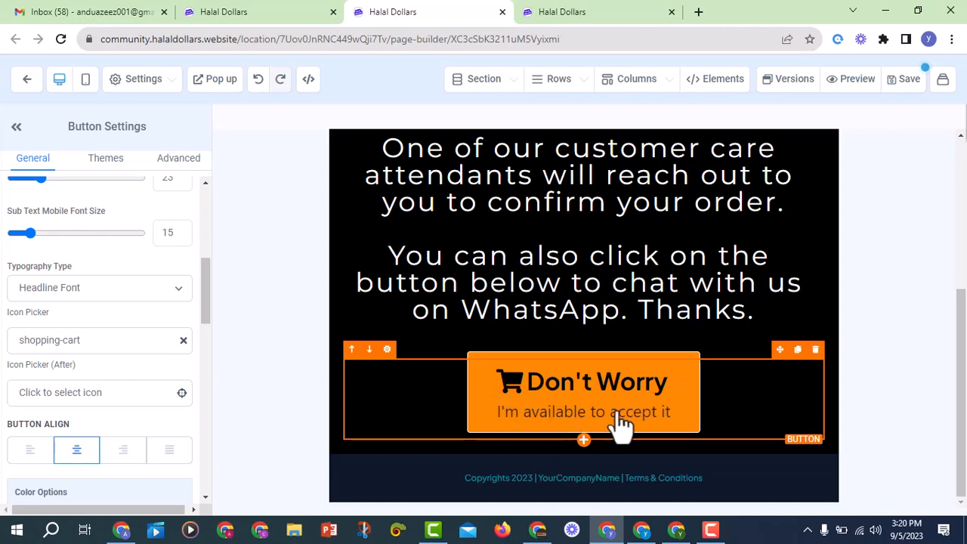
scroll(95, 355, up, 5)
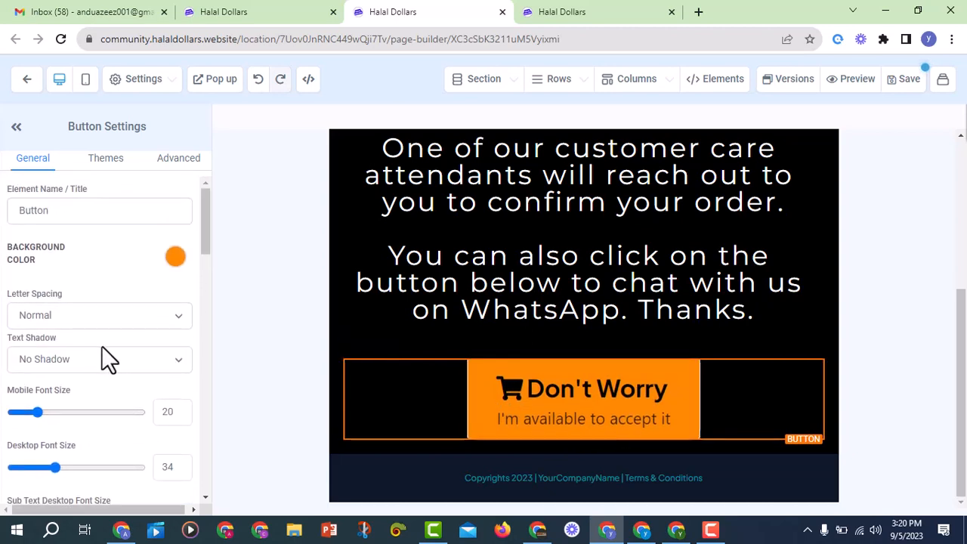
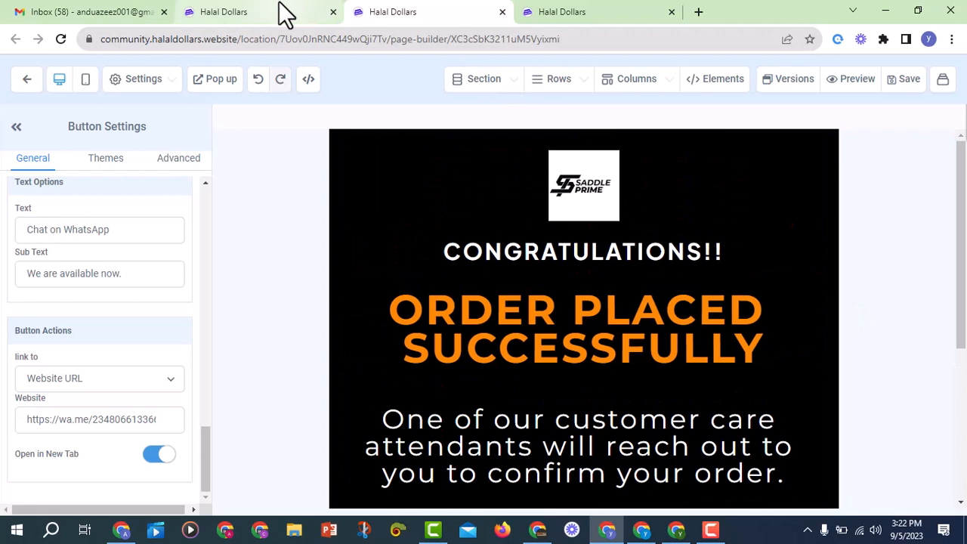
Switch back to the browser tab showing the funnel's list of steps
click(278, 3)
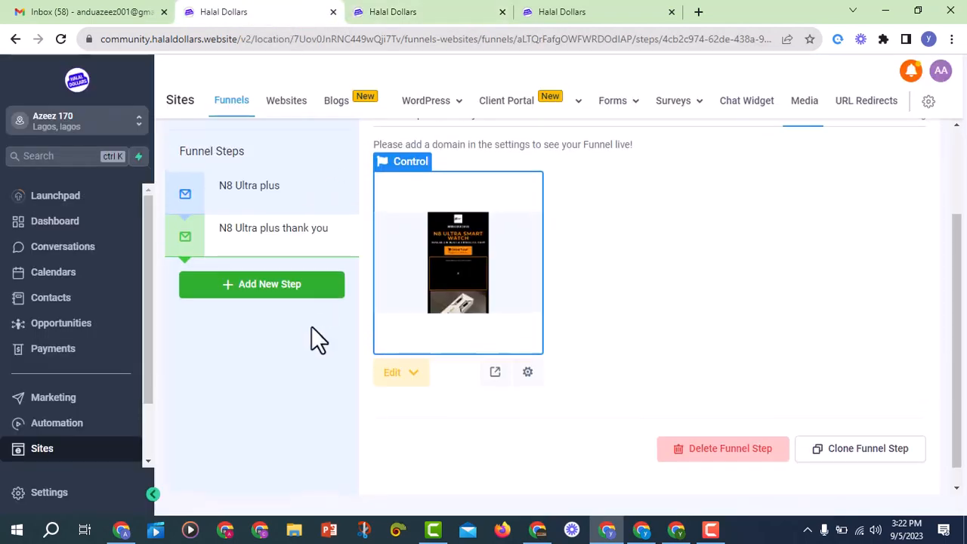
Open the N8 Ultra plus order page step in the page builder in a new tab
scroll(434, 370, down, 1)
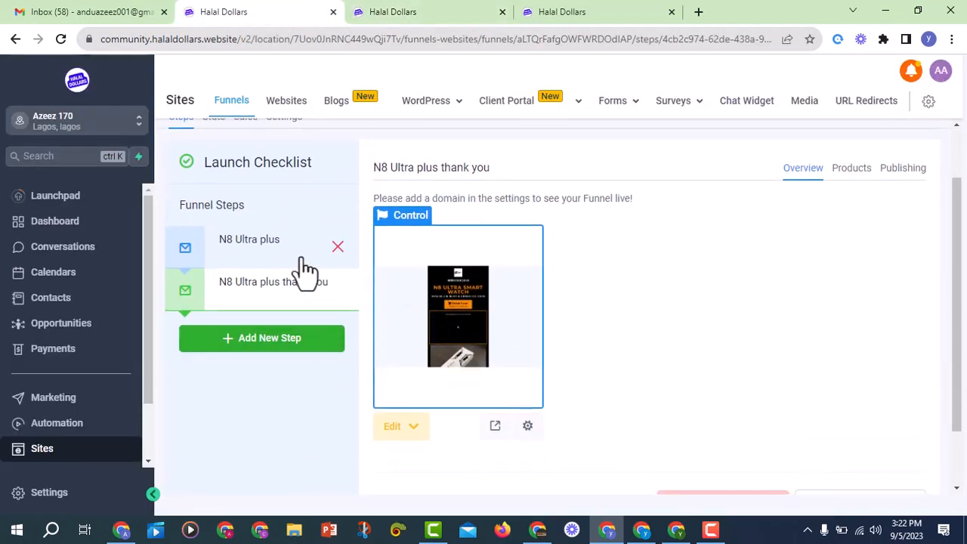
click(272, 257)
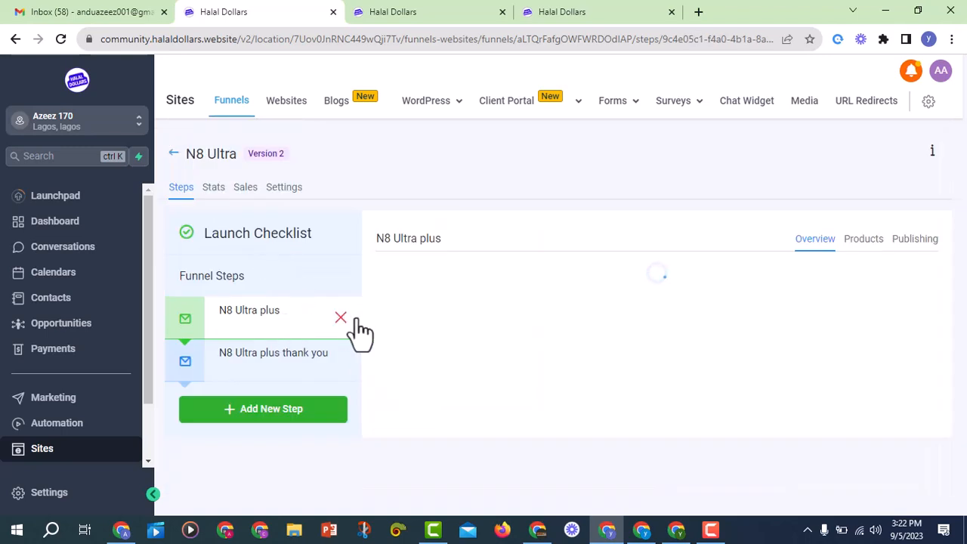
scroll(483, 332, down, 2)
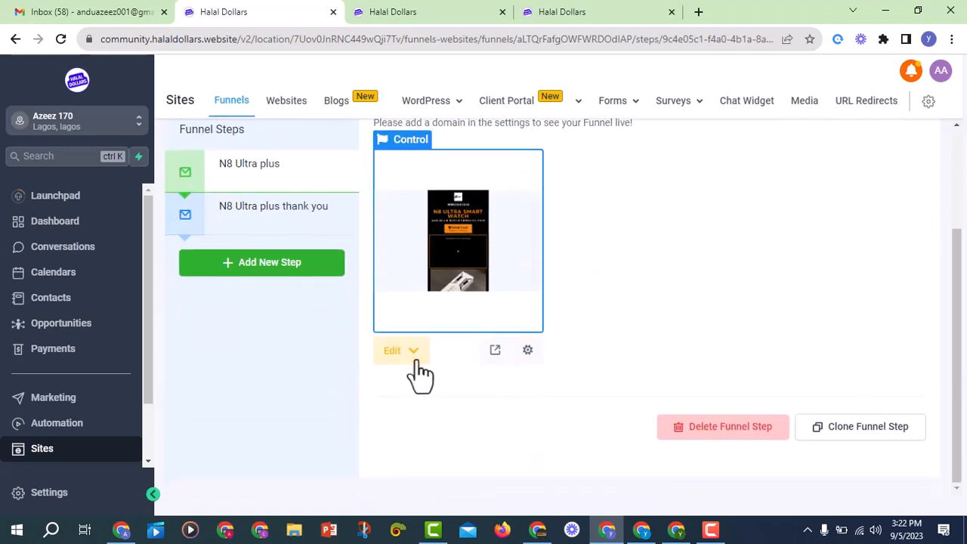
click(414, 355)
click(452, 419)
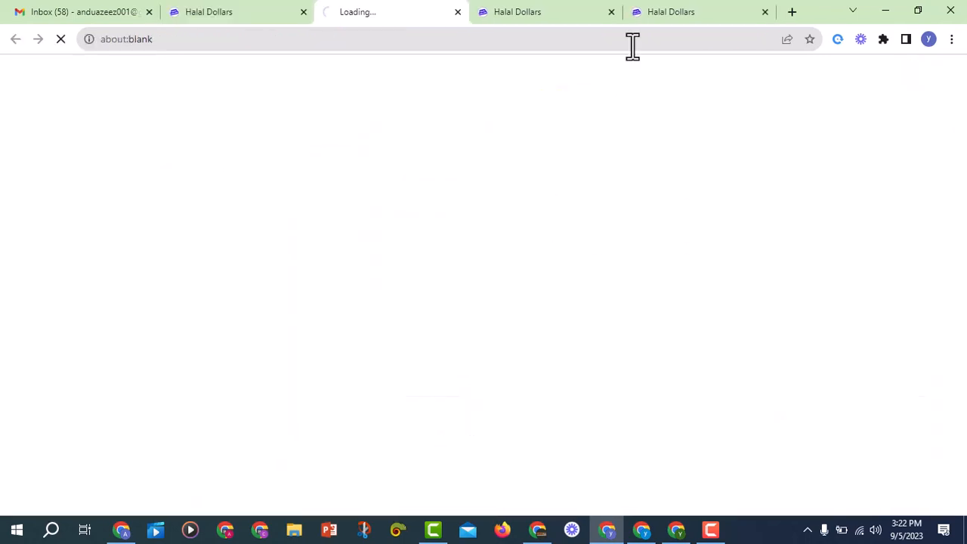
Set the order form's after-submission redirect to Go to Next step
scroll(671, 251, down, 5)
scroll(671, 250, down, 15)
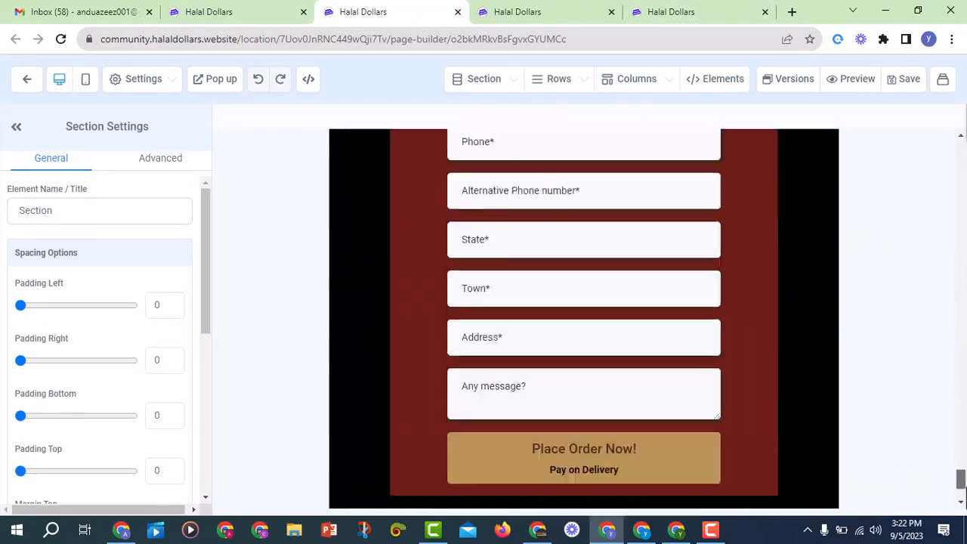
scroll(932, 507, down, 2)
click(762, 261)
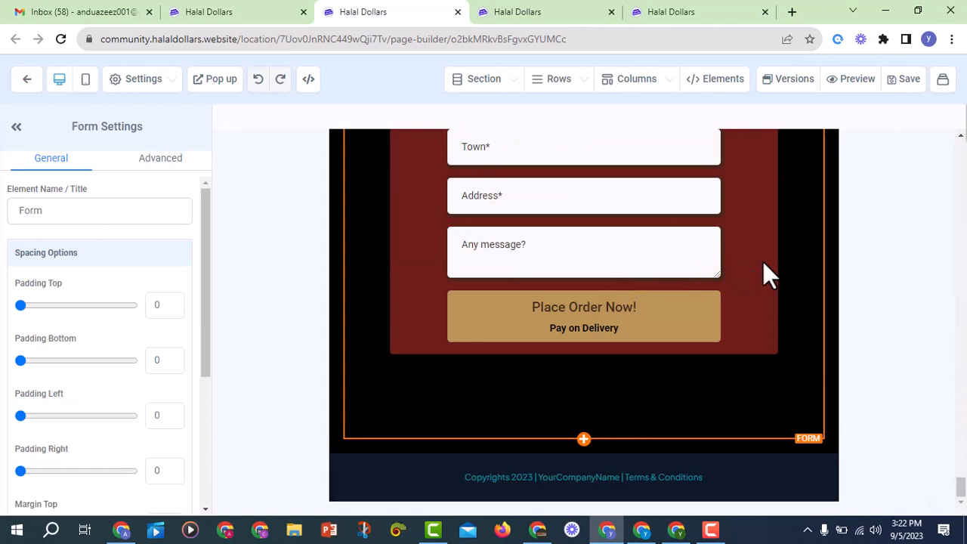
scroll(30, 405, down, 4)
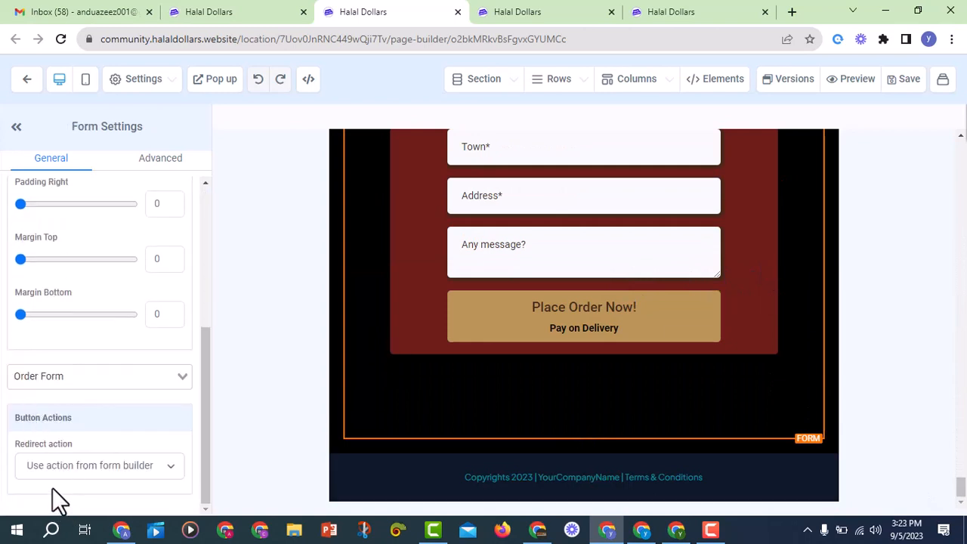
drag(16, 444, 77, 443)
click(81, 455)
click(92, 466)
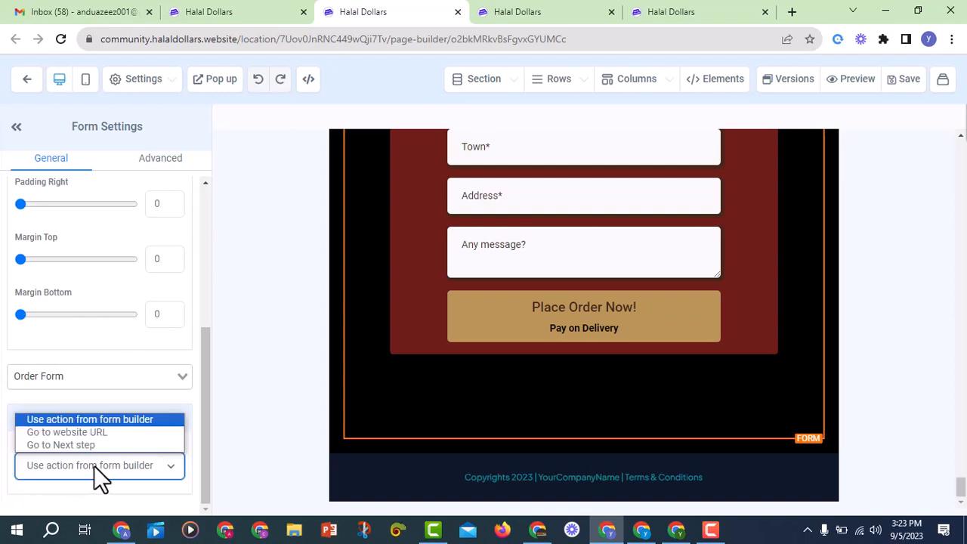
click(17, 476)
click(76, 465)
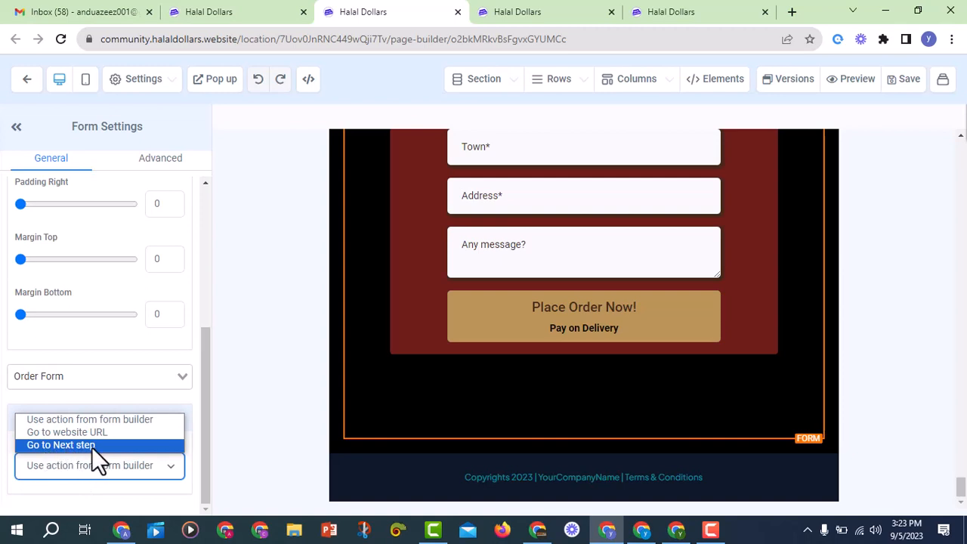
click(91, 446)
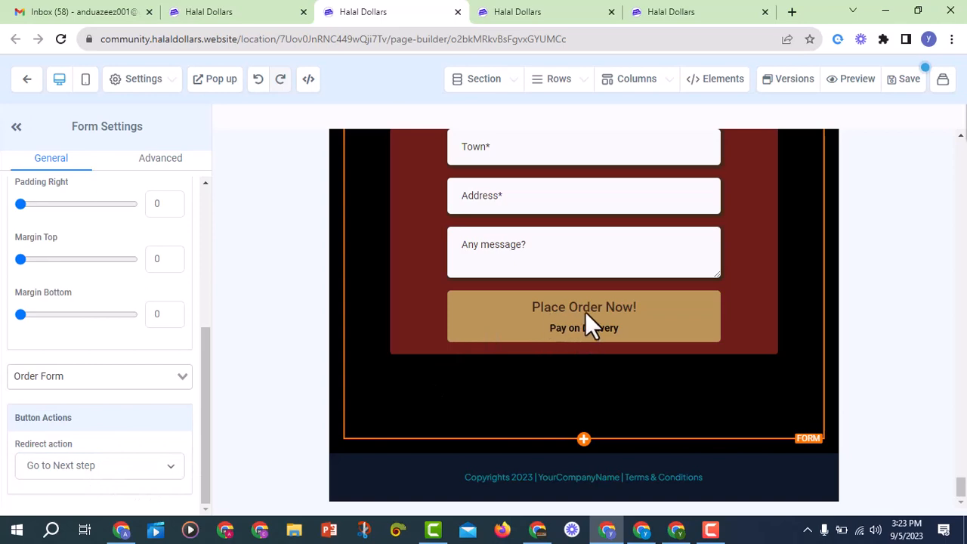
Check the thank-you page editor, then return and save the order page
scroll(583, 316, up, 3)
scroll(578, 244, down, 3)
click(511, 13)
scroll(562, 226, down, 2)
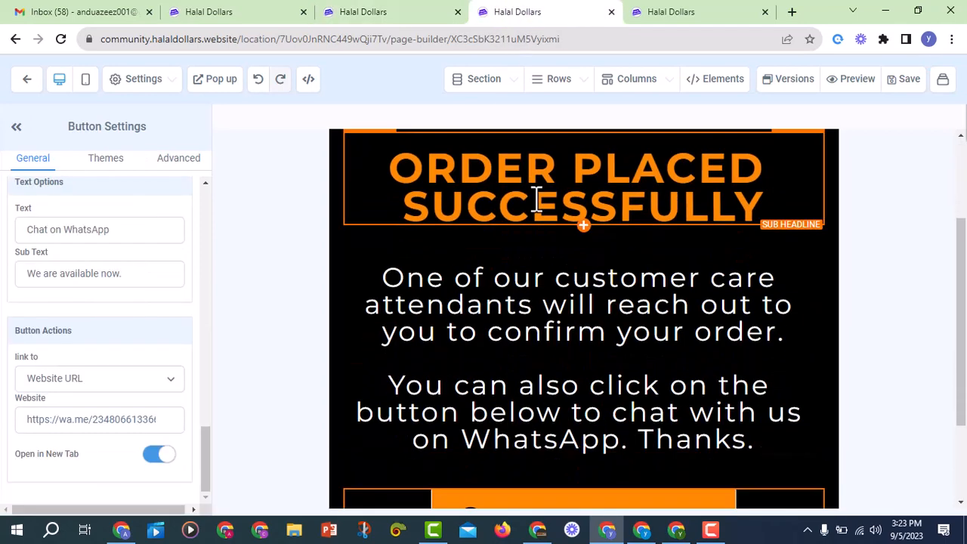
click(286, 13)
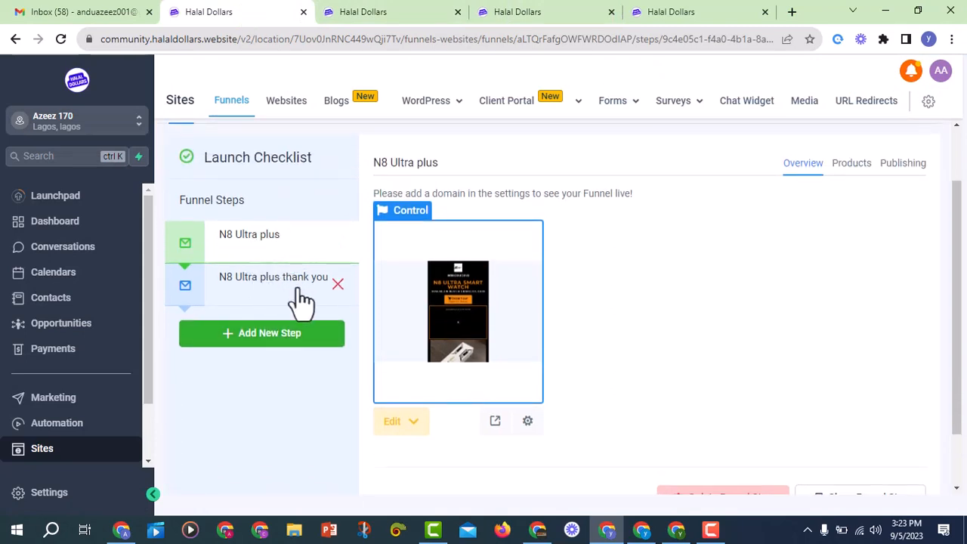
click(420, 15)
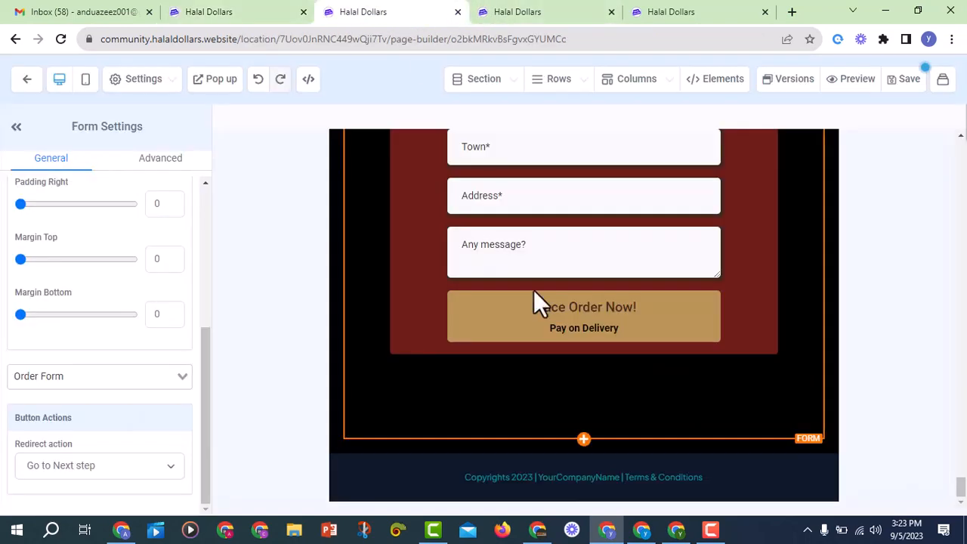
click(907, 80)
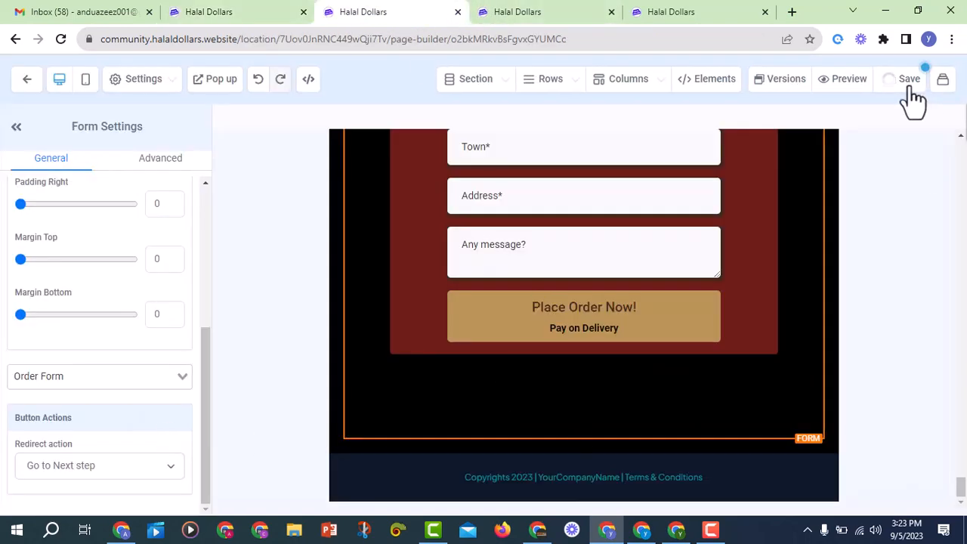
Preview the live order page and jump down to the Order Form
click(846, 80)
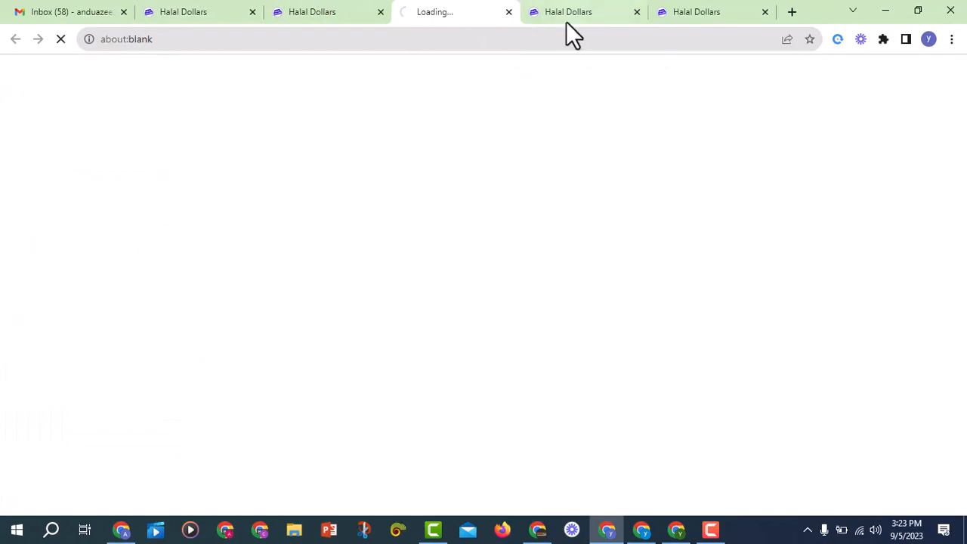
scroll(526, 208, down, 3)
scroll(520, 194, down, 15)
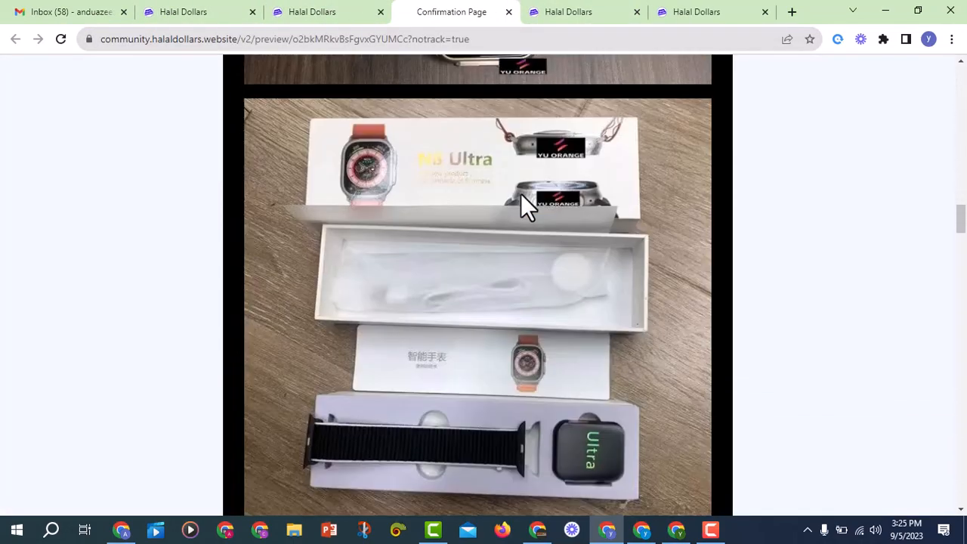
scroll(520, 194, down, 8)
scroll(521, 193, up, 4)
click(491, 253)
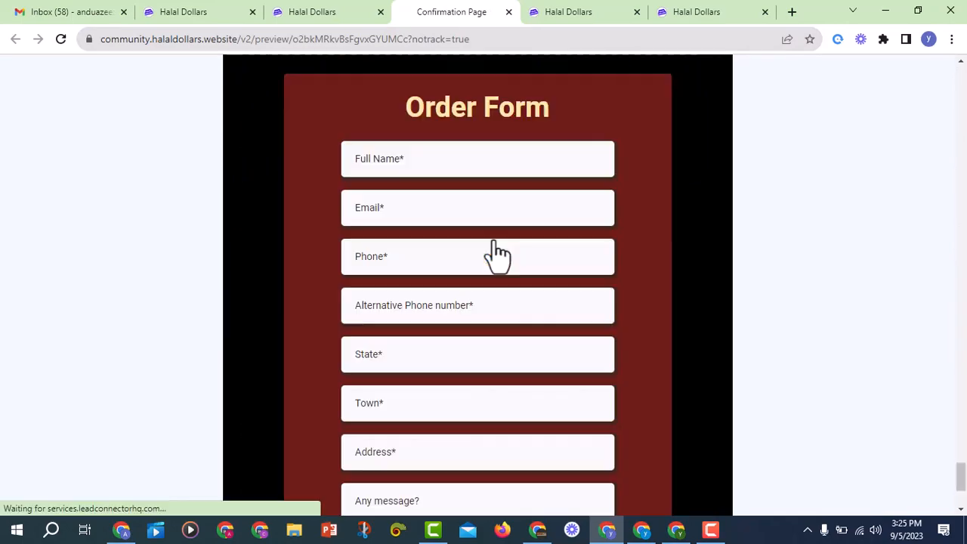
Enter a test full name, e-mail and phone number, reusing the phone as the alternative number
click(428, 166)
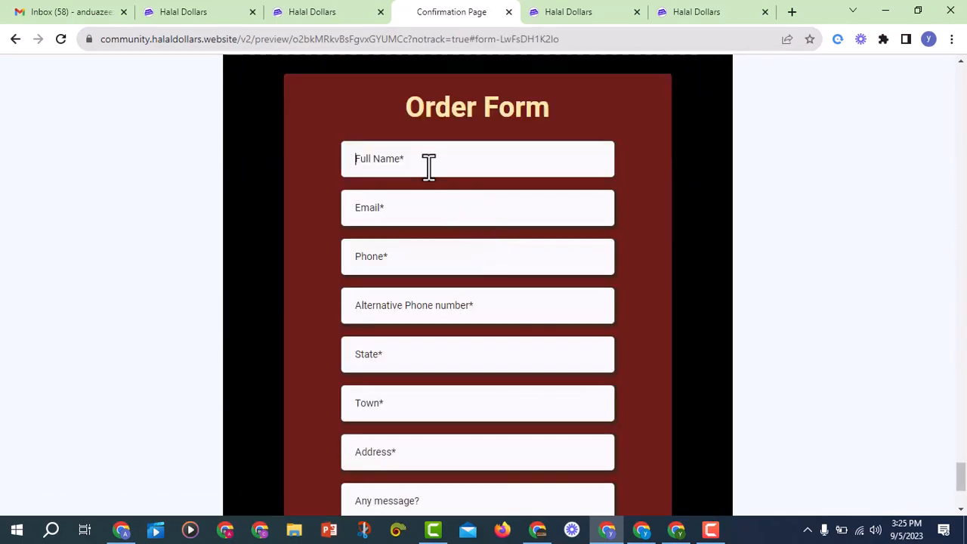
text(t)
key(BackSpace)
key(BackSpace)
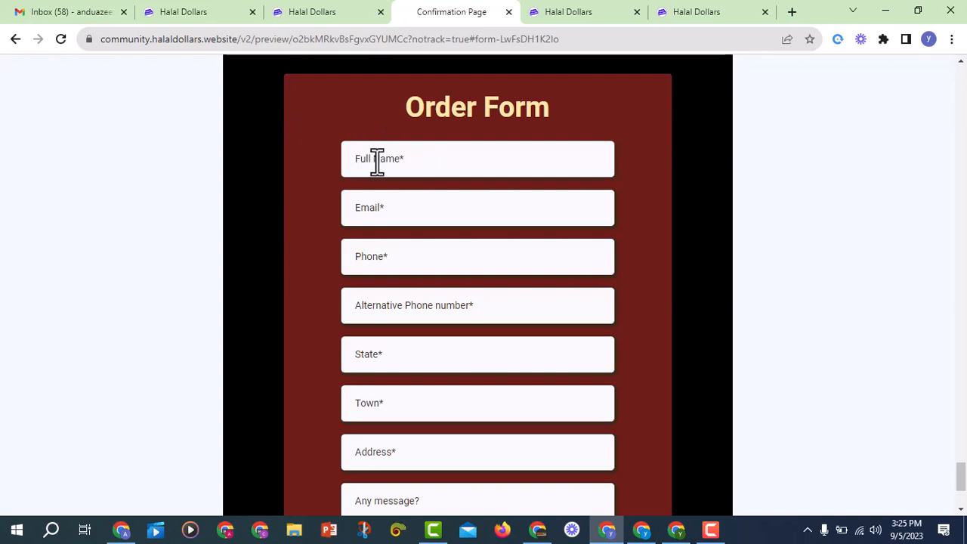
text(yusu)
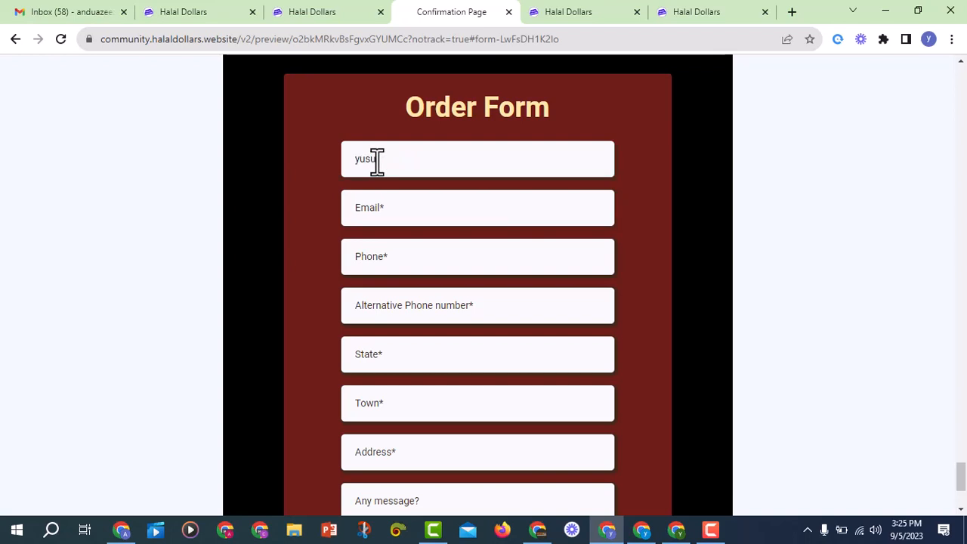
key(Tab)
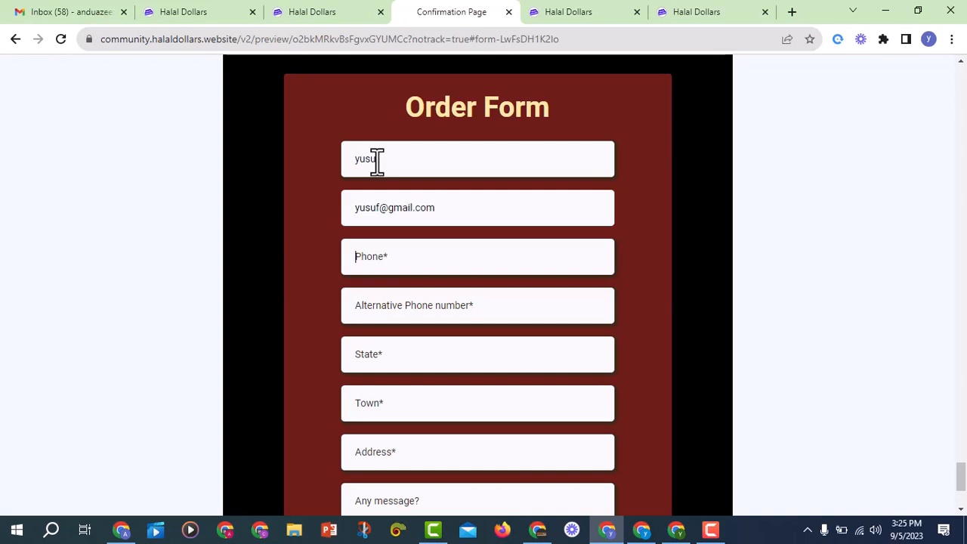
key(Tab)
key(ctrl+a)
key(ctrl+c)
key(Tab)
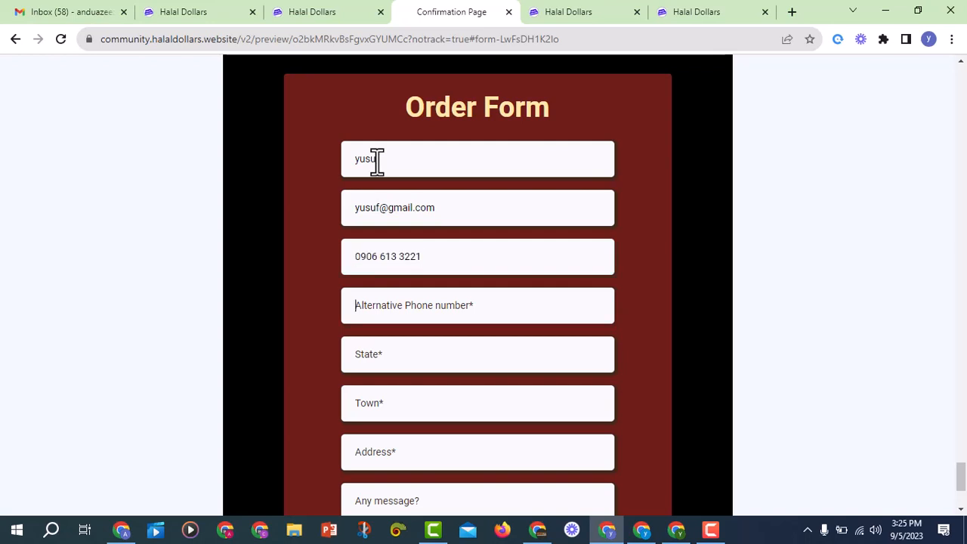
key(ctrl+v)
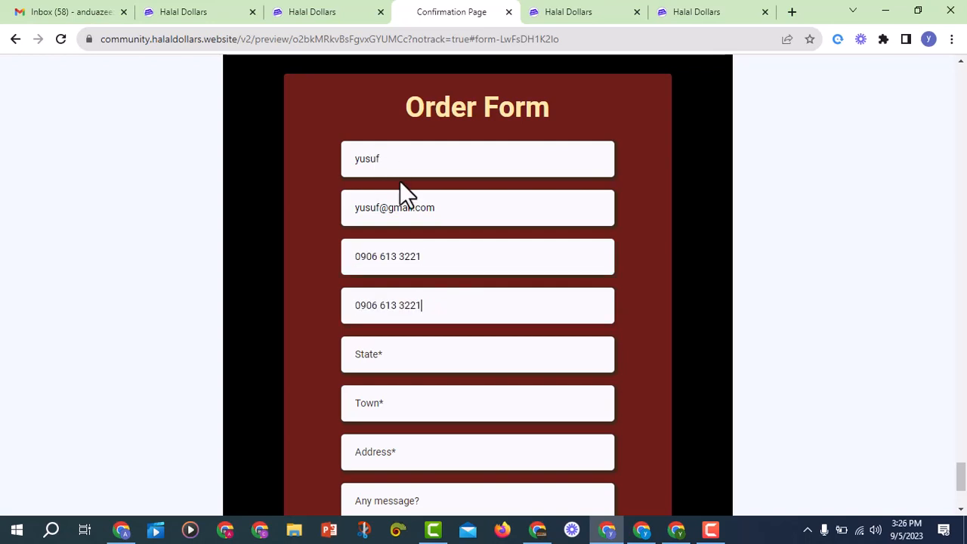
Fill in the state, town and street address, and begin a short message
click(427, 353)
text(lagos)
key(Tab)
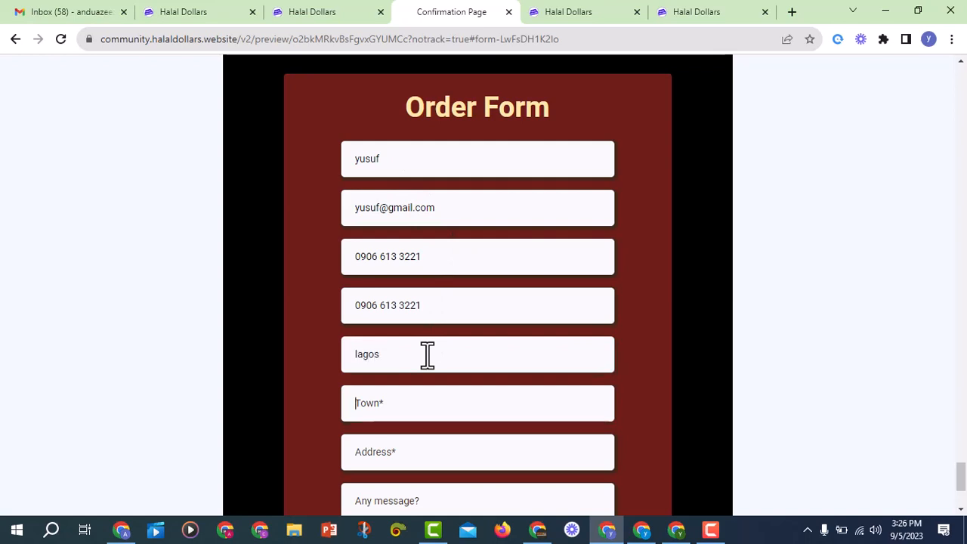
text(ikeja)
key(Tab)
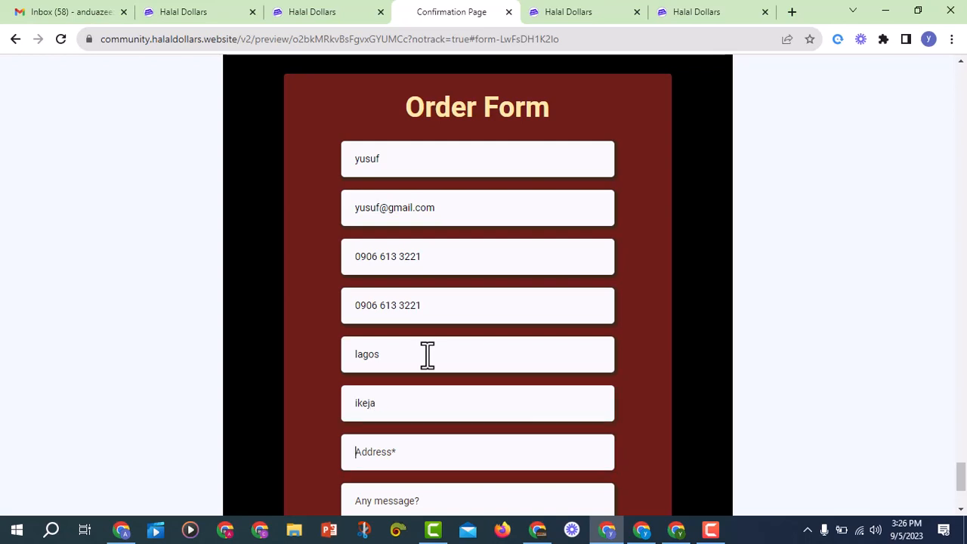
scroll(427, 355, down, 2)
click(432, 370)
text(no )
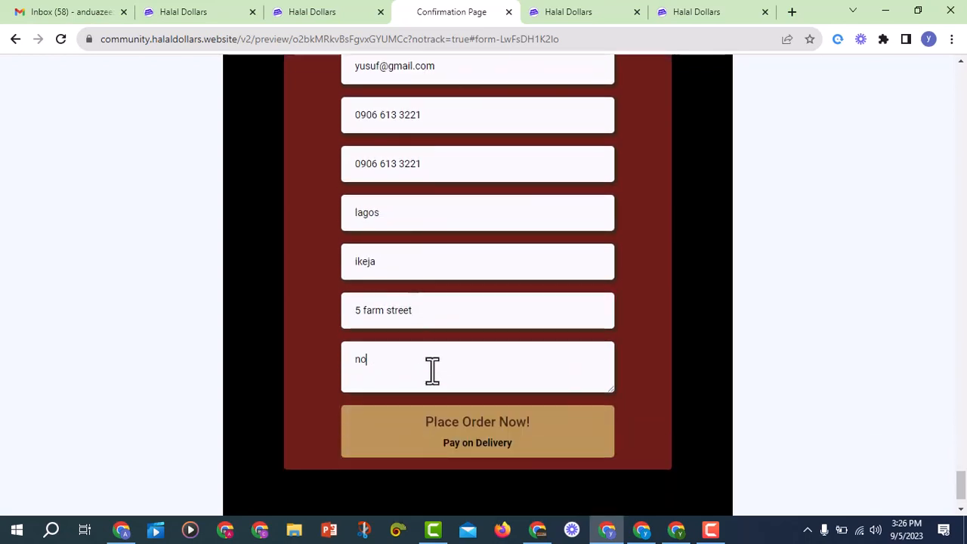
text(message)
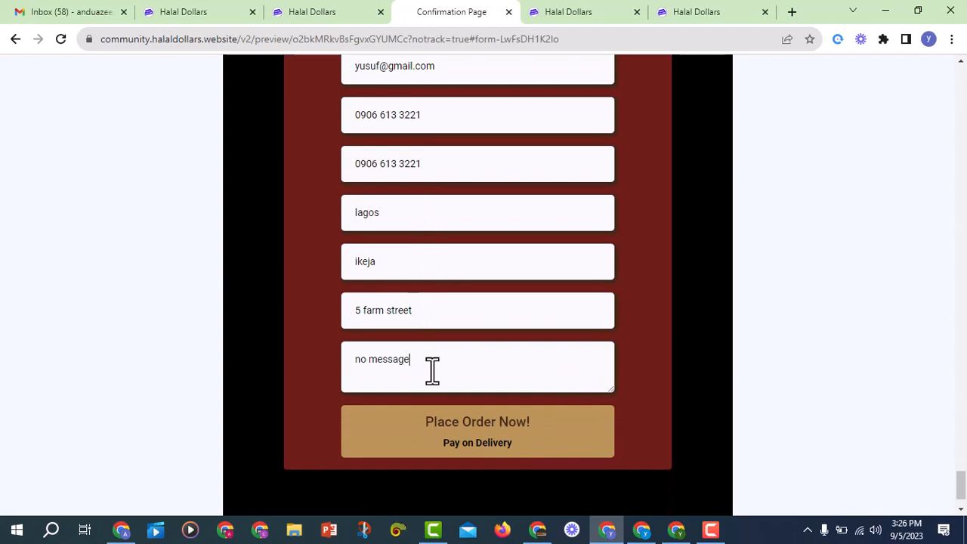
Place the test order and scroll the ORDER PLACED SUCCESSFULLY page to the Chat on WhatsApp button
click(490, 434)
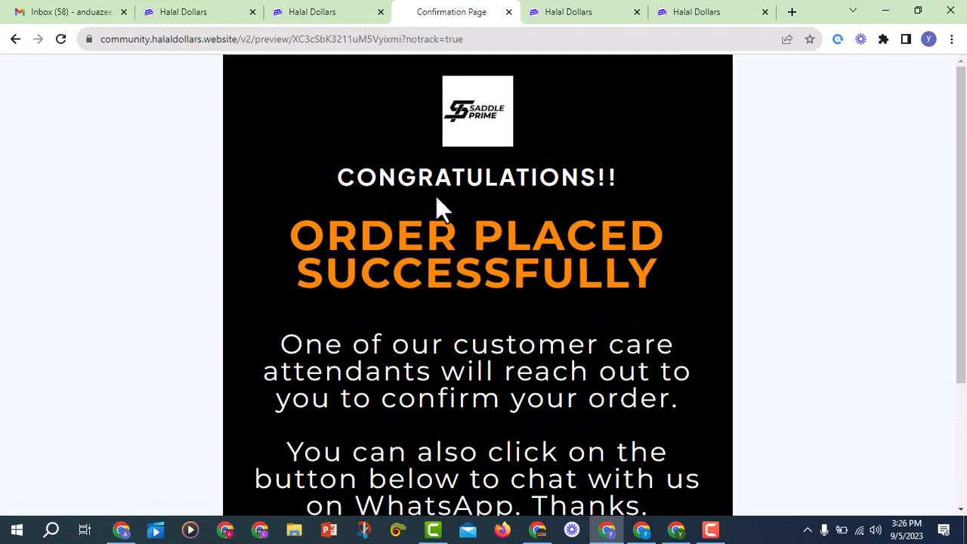
drag(353, 177, 667, 184)
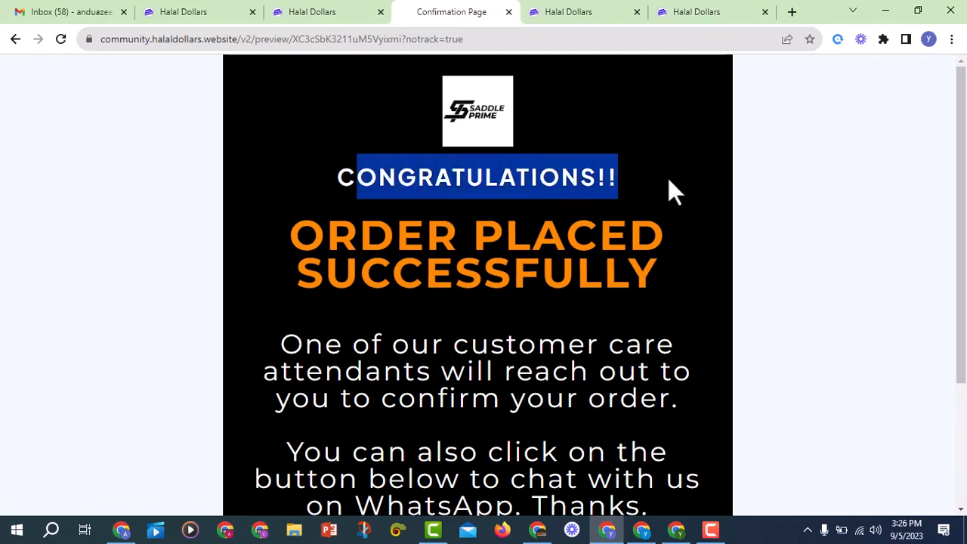
click(397, 217)
scroll(633, 265, down, 2)
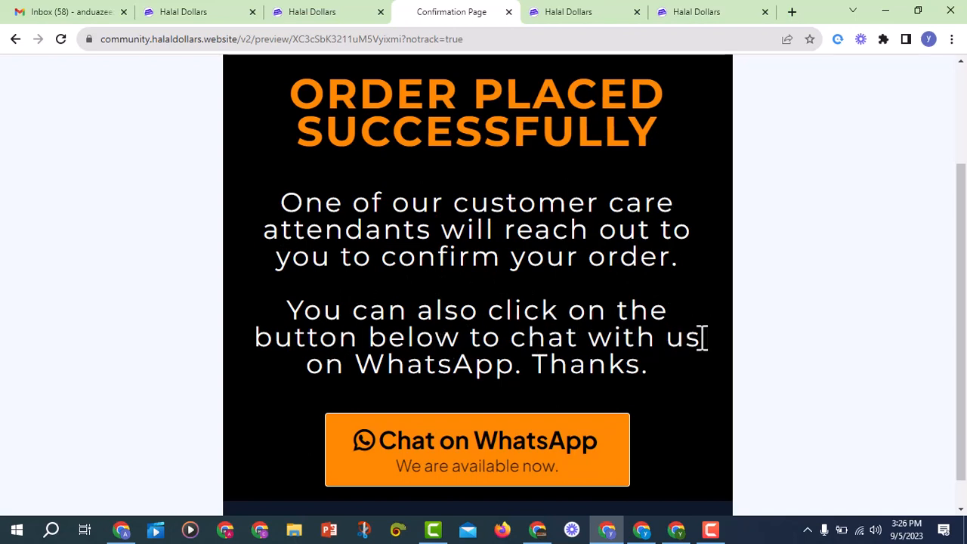
scroll(528, 374, down, 1)
click(500, 446)
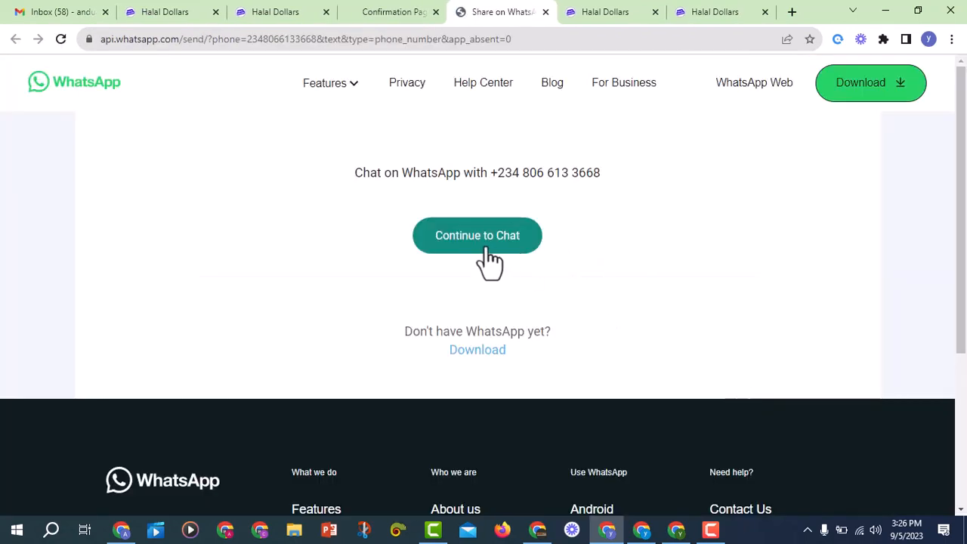
click(482, 244)
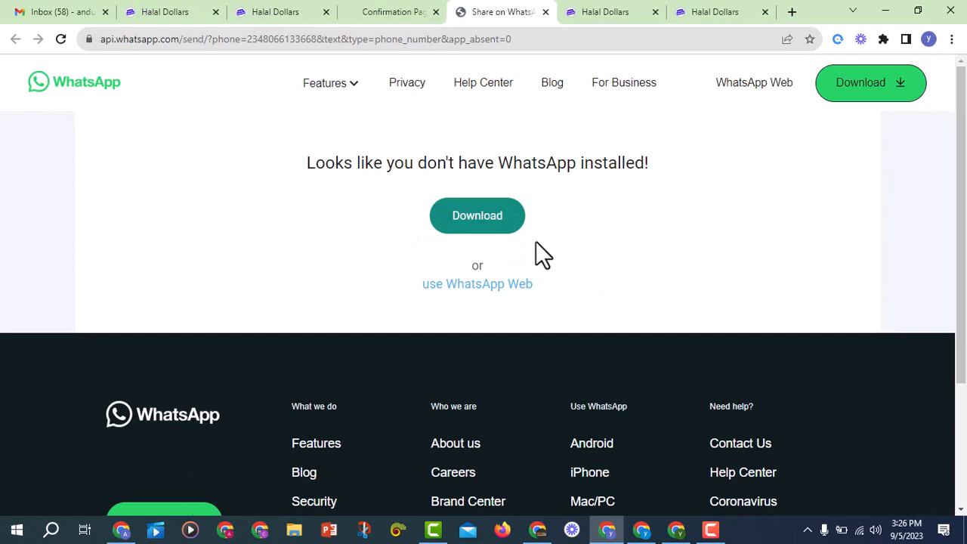
click(496, 290)
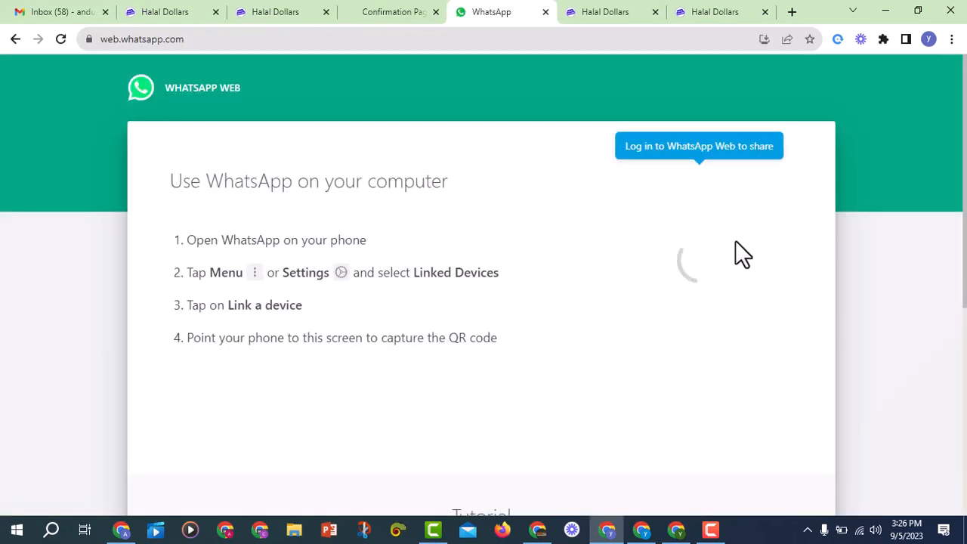
click(545, 12)
Open a fresh preview of the order page from the page builder
scroll(557, 351, up, 2)
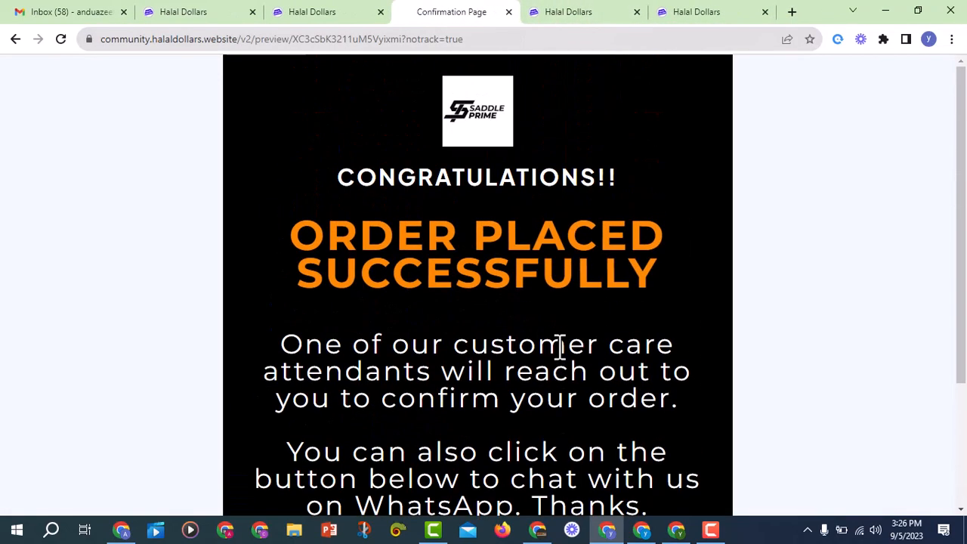
click(332, 12)
scroll(408, 252, up, 8)
right_click(847, 85)
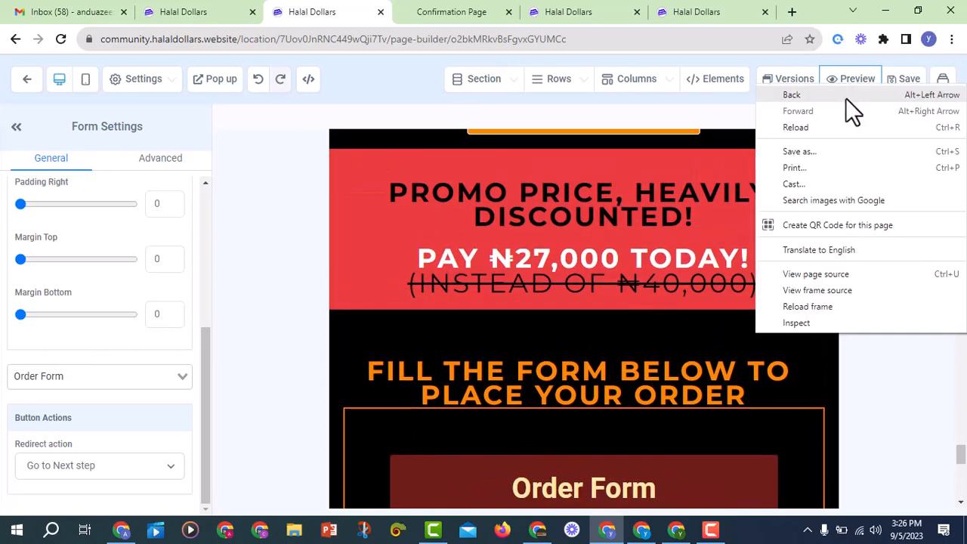
click(844, 82)
click(844, 82)
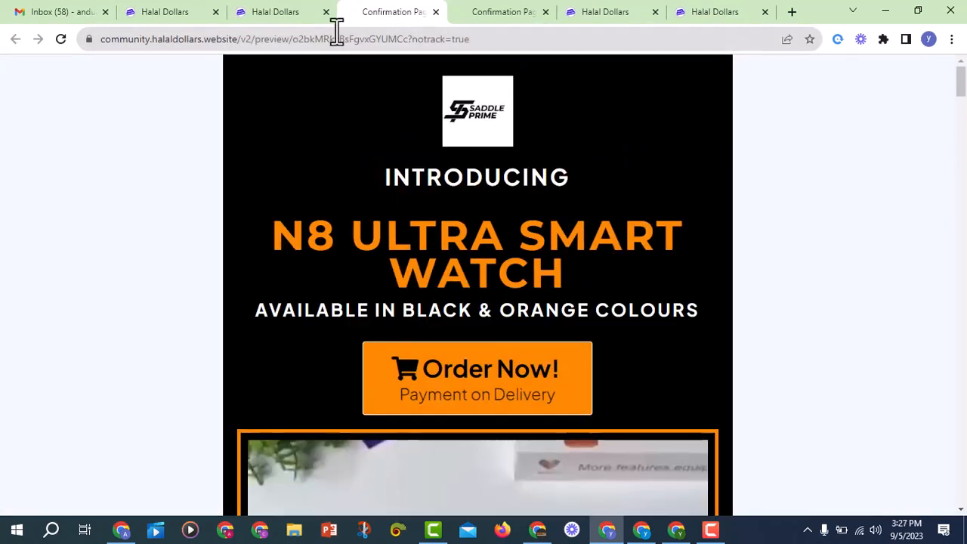
Go to the funnel steps overview and bring up the Forms menu
click(268, 14)
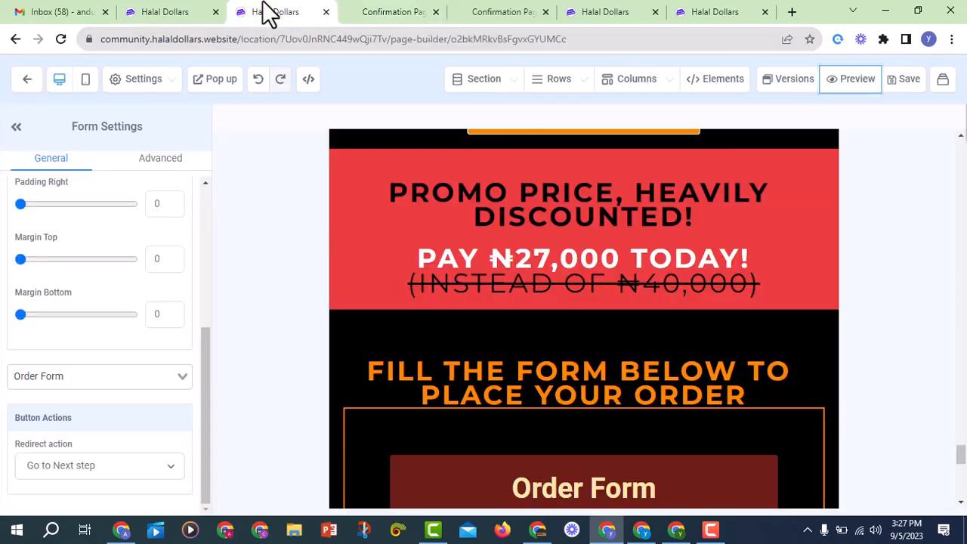
click(181, 12)
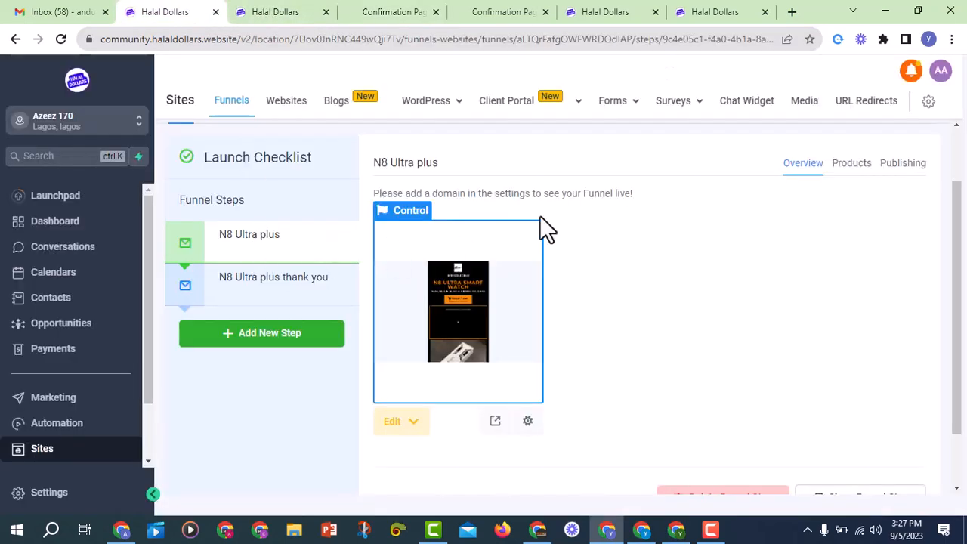
mouse_move(629, 104)
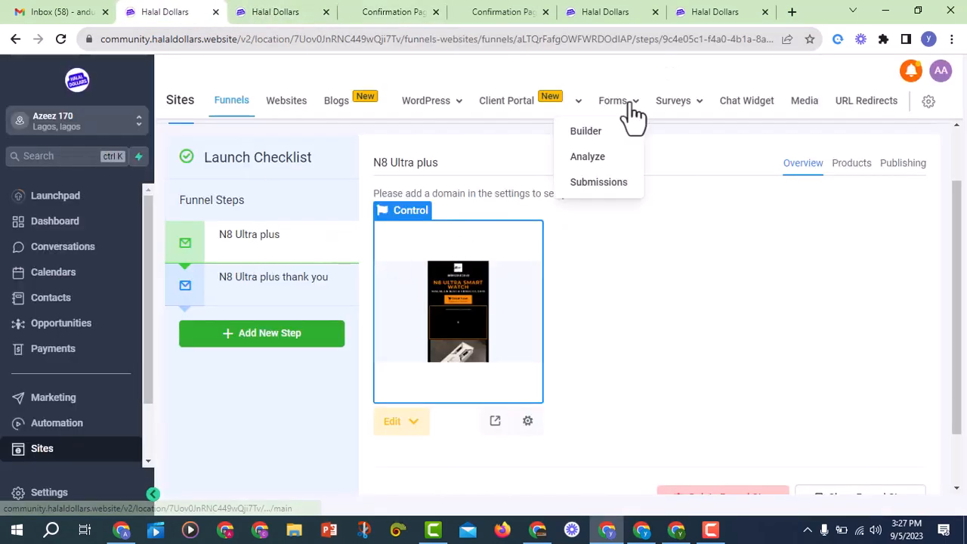
Open Forms > Submissions and review the newest test record's contact and delivery details
click(616, 191)
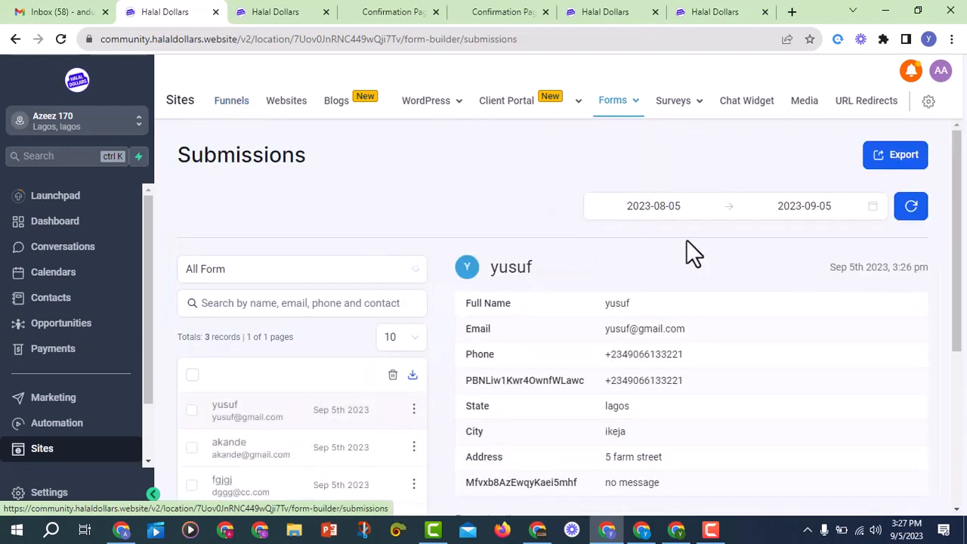
scroll(745, 293, down, 2)
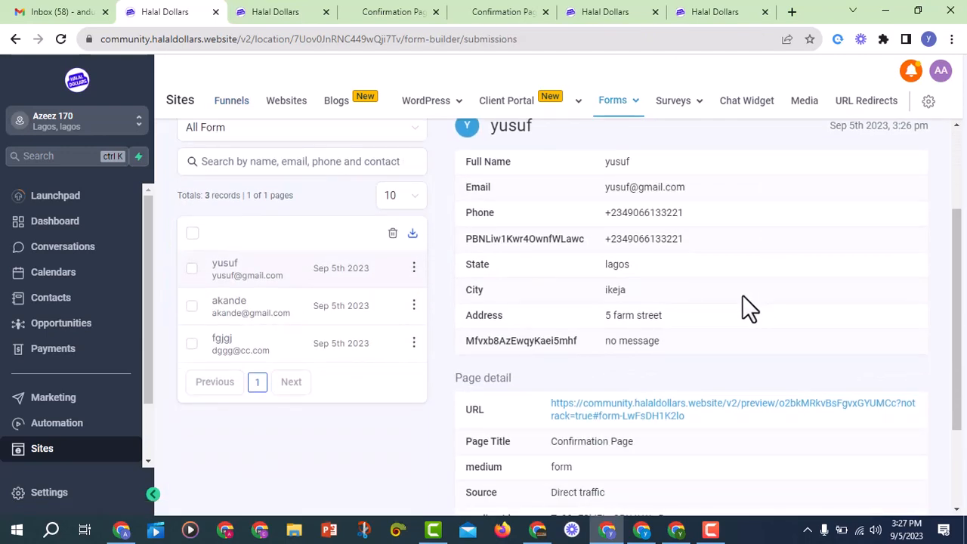
scroll(742, 296, down, 2)
scroll(758, 355, up, 3)
scroll(758, 354, down, 1)
scroll(759, 355, up, 1)
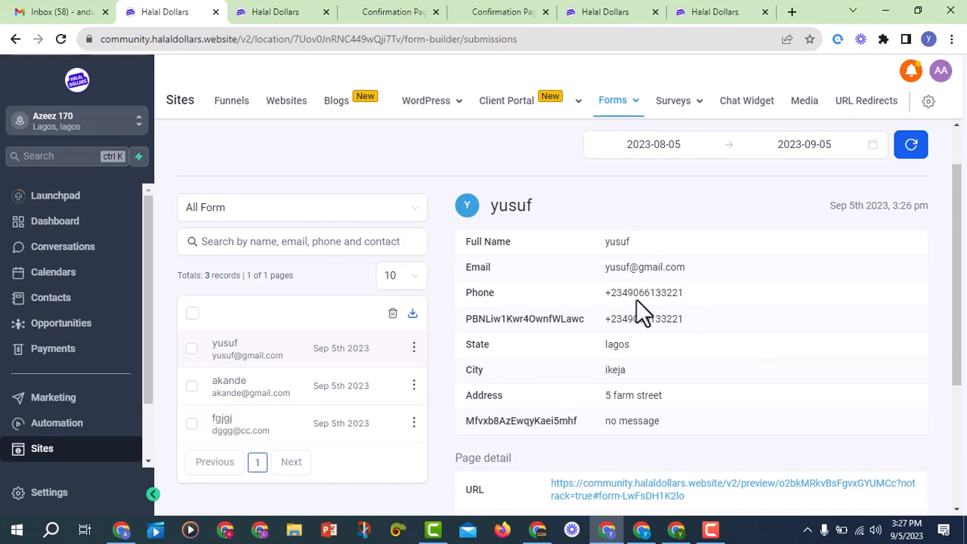
scroll(634, 364, down, 2)
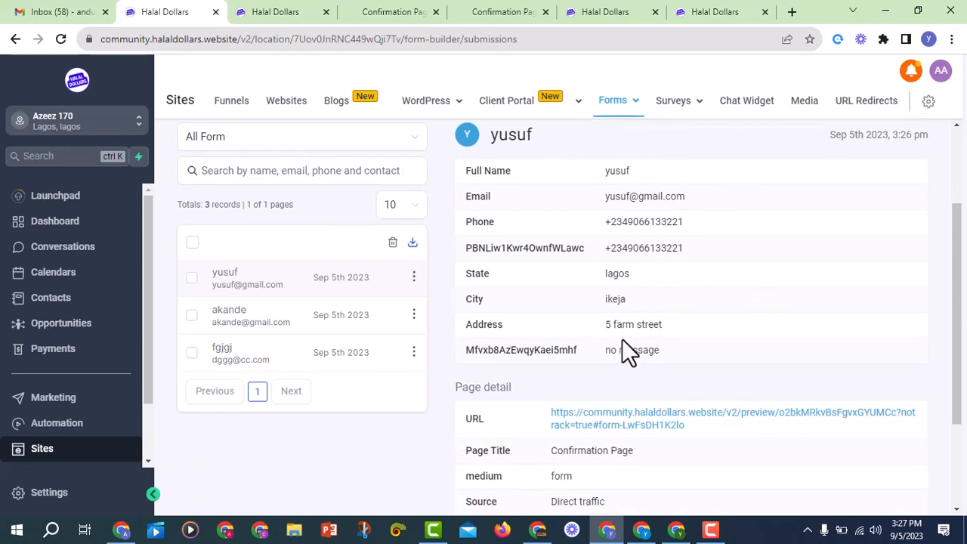
scroll(642, 351, down, 4)
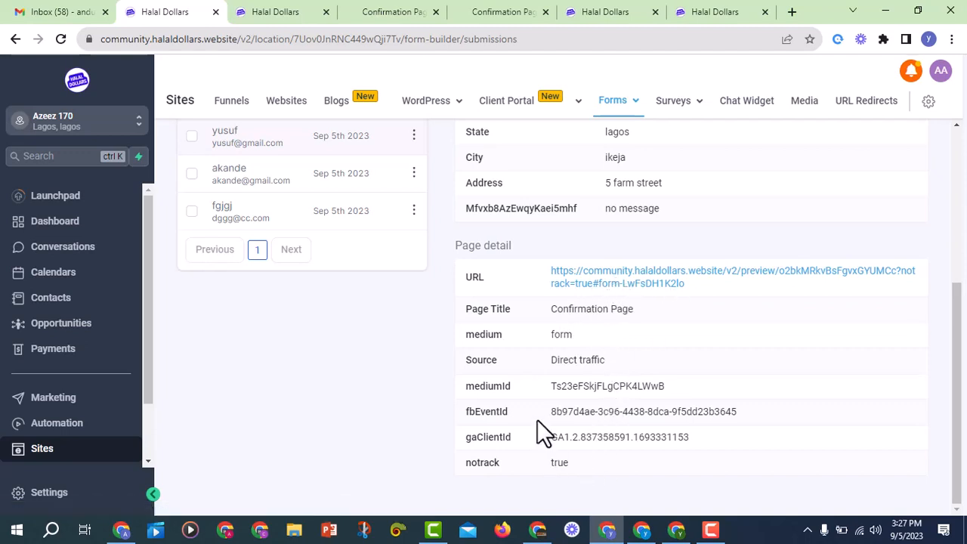
scroll(648, 309, up, 4)
scroll(596, 279, down, 2)
scroll(619, 302, down, 2)
scroll(664, 332, up, 3)
scroll(642, 317, down, 2)
scroll(597, 302, up, 3)
scroll(556, 332, down, 3)
scroll(650, 325, up, 3)
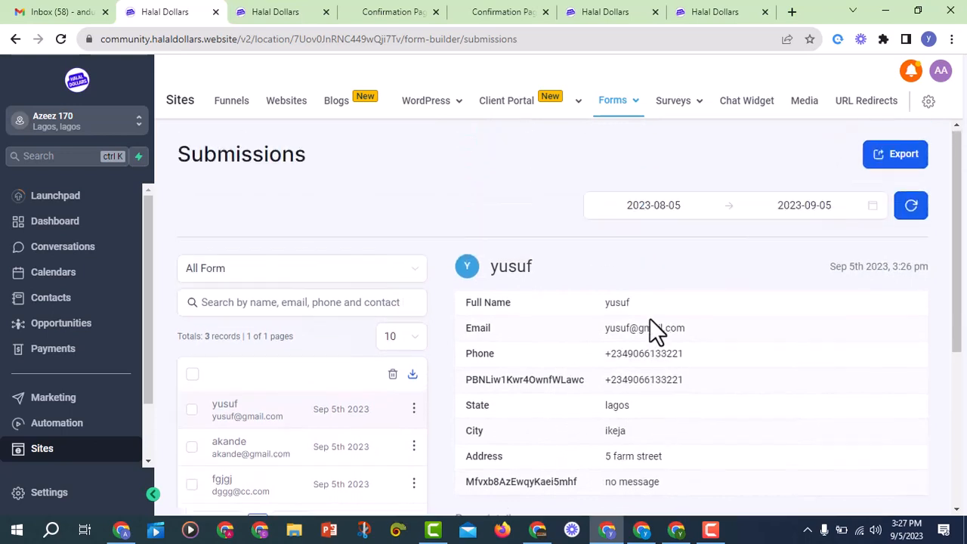
scroll(664, 328, down, 2)
scroll(657, 347, up, 3)
scroll(619, 313, down, 2)
scroll(484, 265, up, 3)
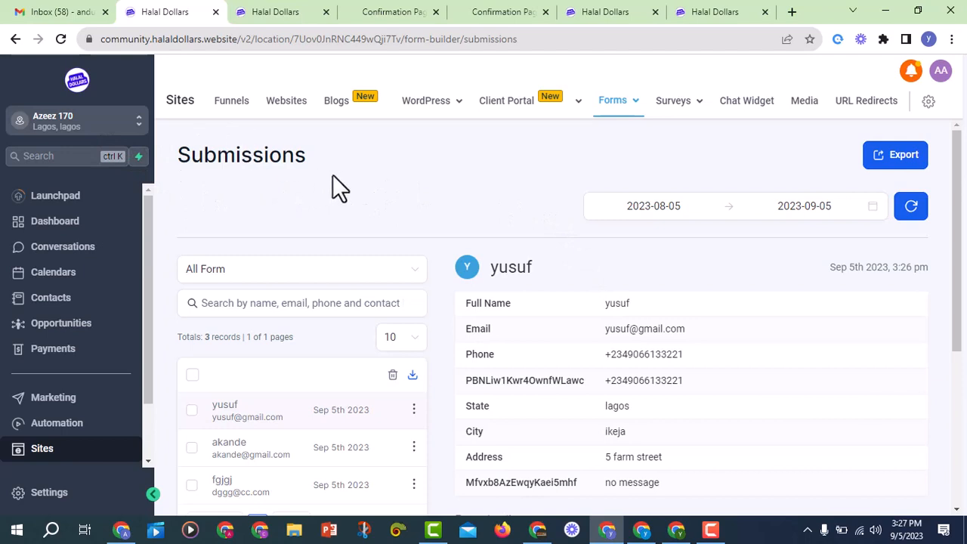
Open the submitter's contact record from the newest submission's name heading
scroll(438, 231, down, 2)
scroll(453, 249, up, 2)
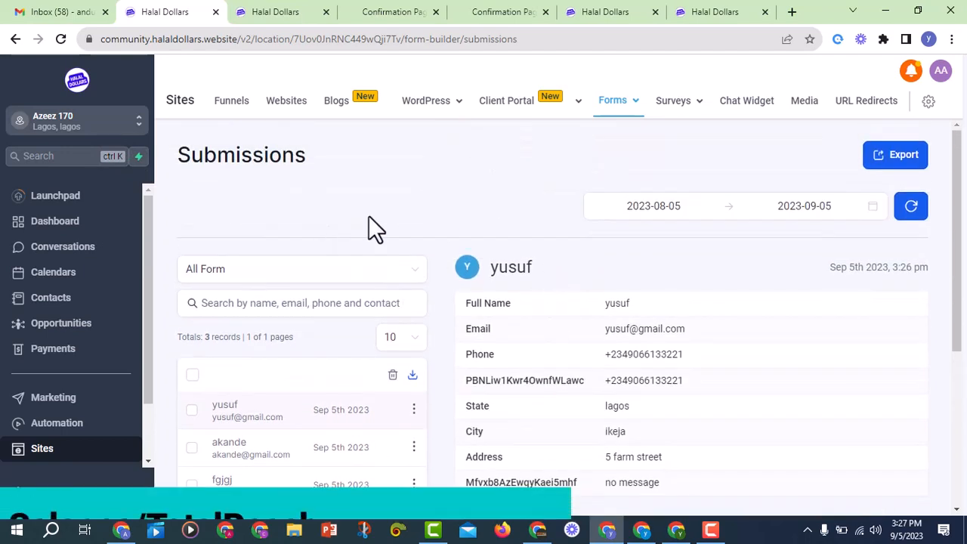
scroll(566, 333, down, 2)
scroll(505, 302, up, 2)
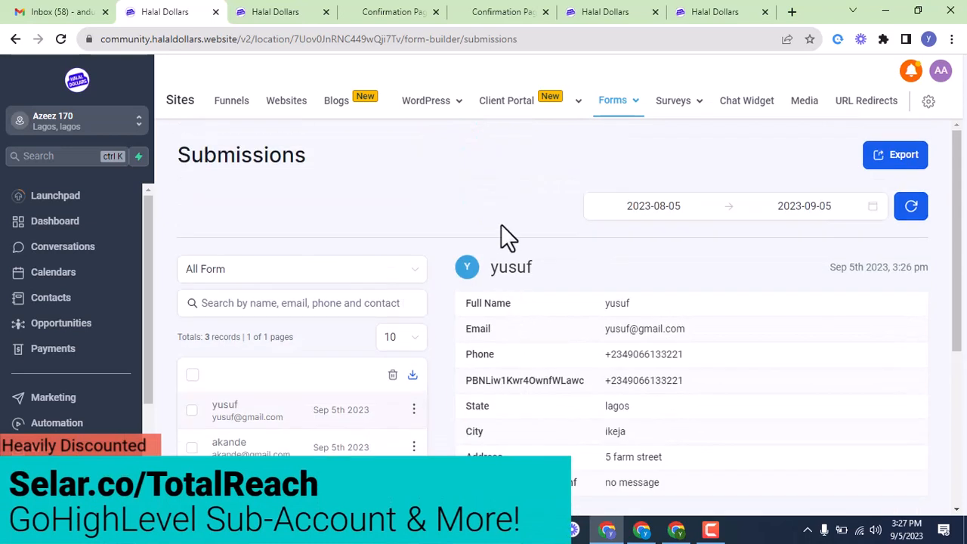
drag(538, 271, 488, 270)
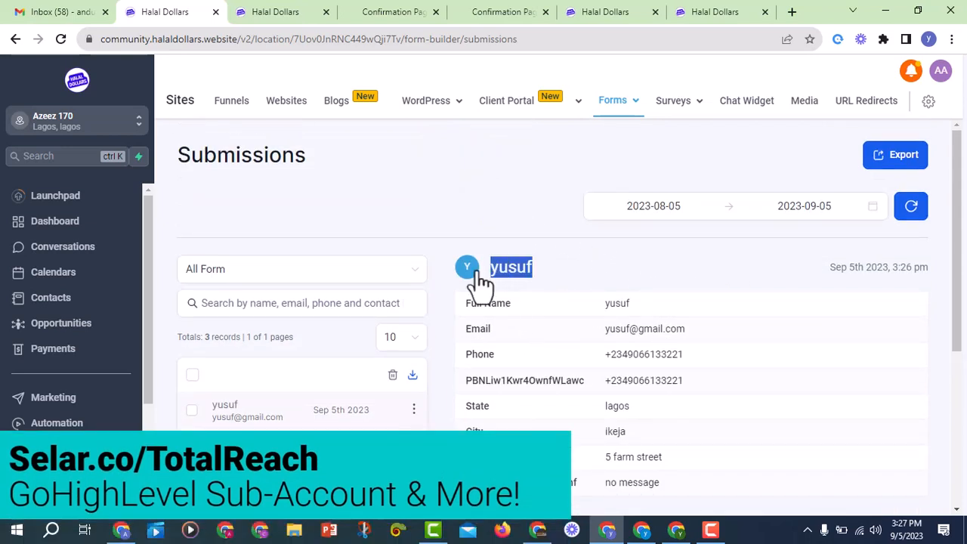
click(477, 226)
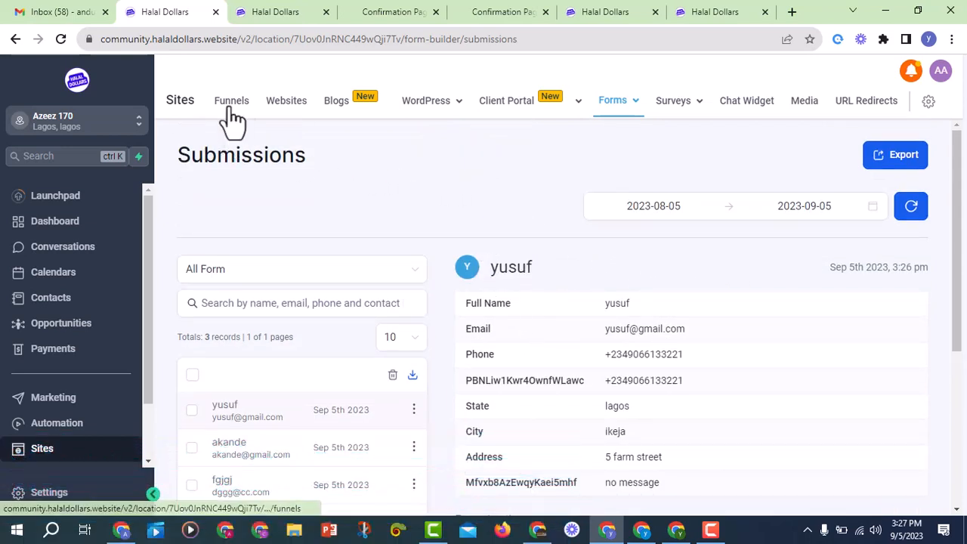